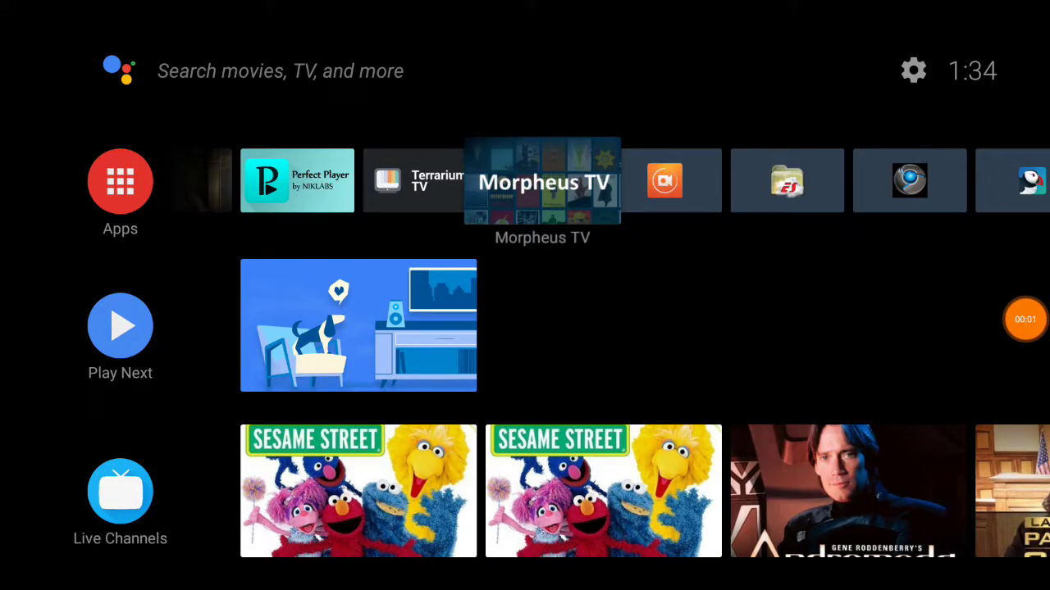
# Look through the apps in the home screen's favorites row
pyautogui.press('XF86AudioLowerVolume')
pyautogui.press('XF86AudioLowerVolume')
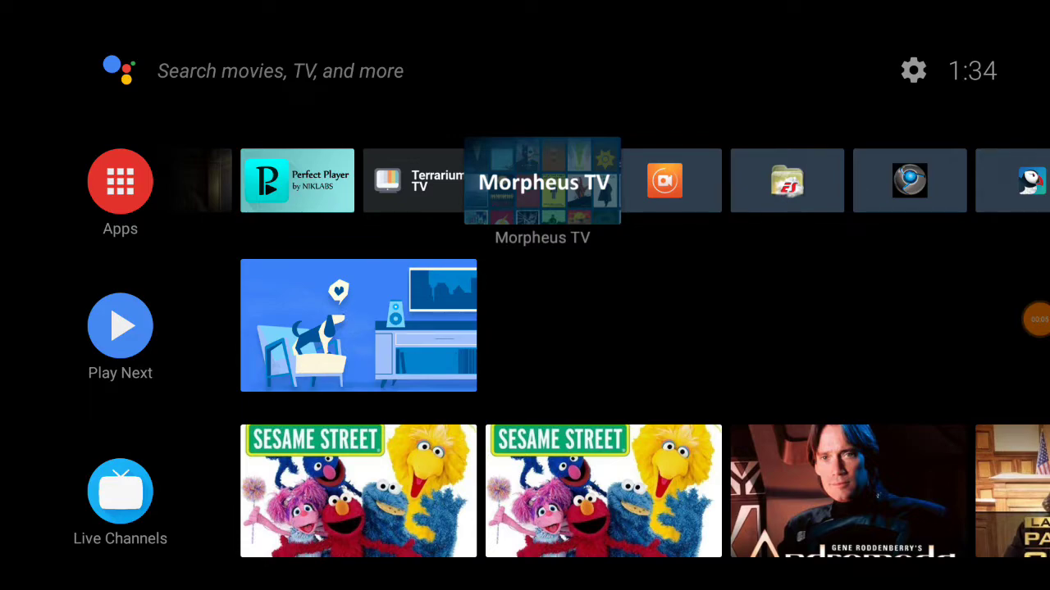
pyautogui.press('Right')
pyautogui.press('Right')
pyautogui.press('Right')
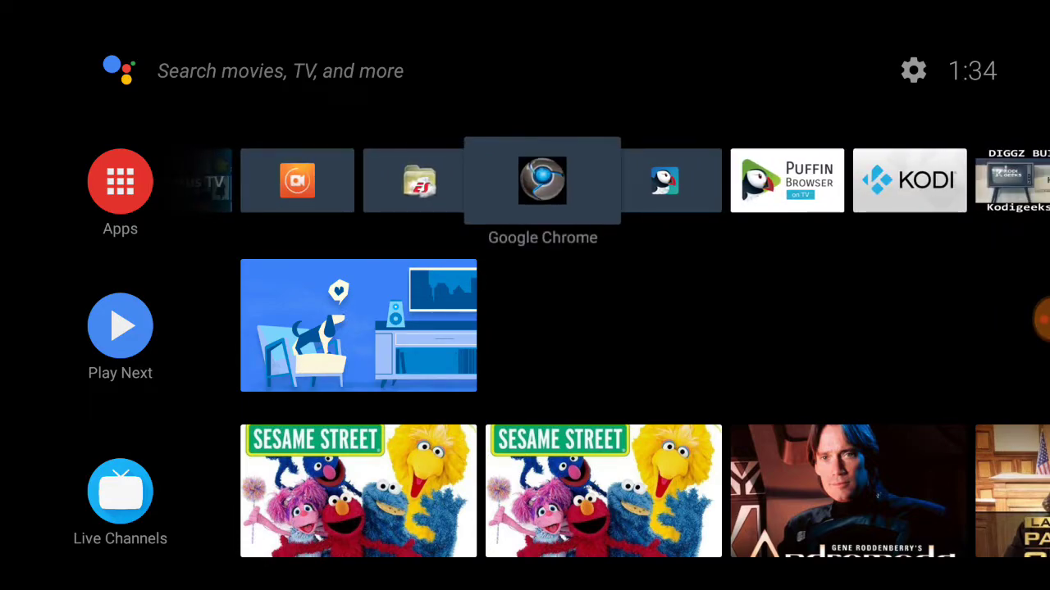
pyautogui.press('Left')
pyautogui.press('Left')
pyautogui.press('Right')
pyautogui.press('Right')
pyautogui.press('Left')
pyautogui.press('Right')
pyautogui.press('Left')
pyautogui.press('Right')
pyautogui.press('Right')
pyautogui.press('Right')
pyautogui.press('Right')
pyautogui.press('Right')
pyautogui.press('Right')
pyautogui.press('Right')
pyautogui.press('Right')
pyautogui.press('Right')
pyautogui.press('Right')
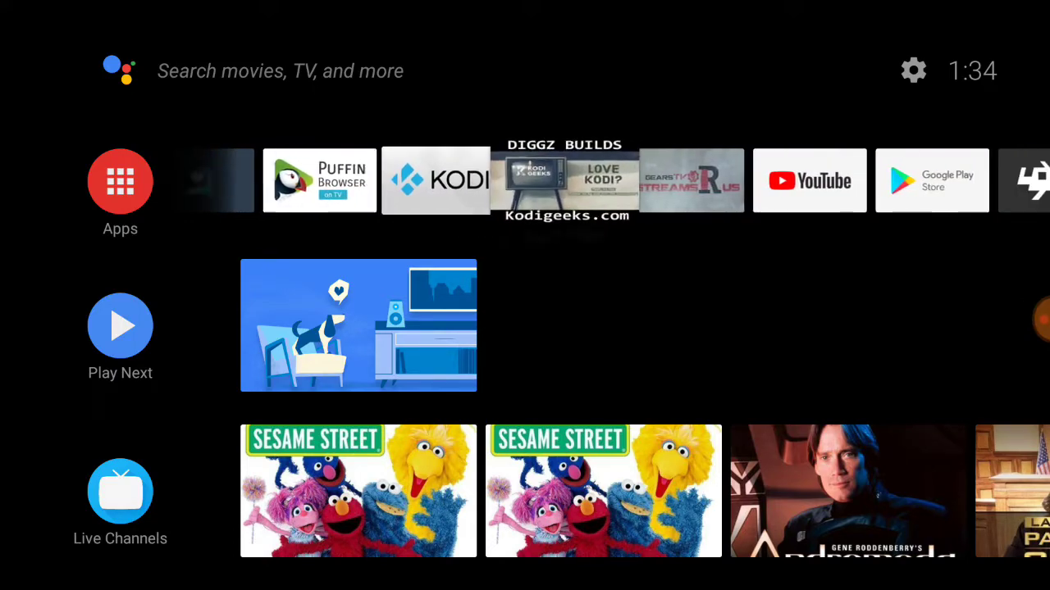
# Look through the list of apps available to add to the home screen favorites for Speedtest, and close it
pyautogui.press('Right')
pyautogui.press('Right')
pyautogui.press('Right')
pyautogui.press('Right')
pyautogui.press('Right')
pyautogui.press('Right')
pyautogui.press('Right')
pyautogui.press('Right')
pyautogui.press('Right')
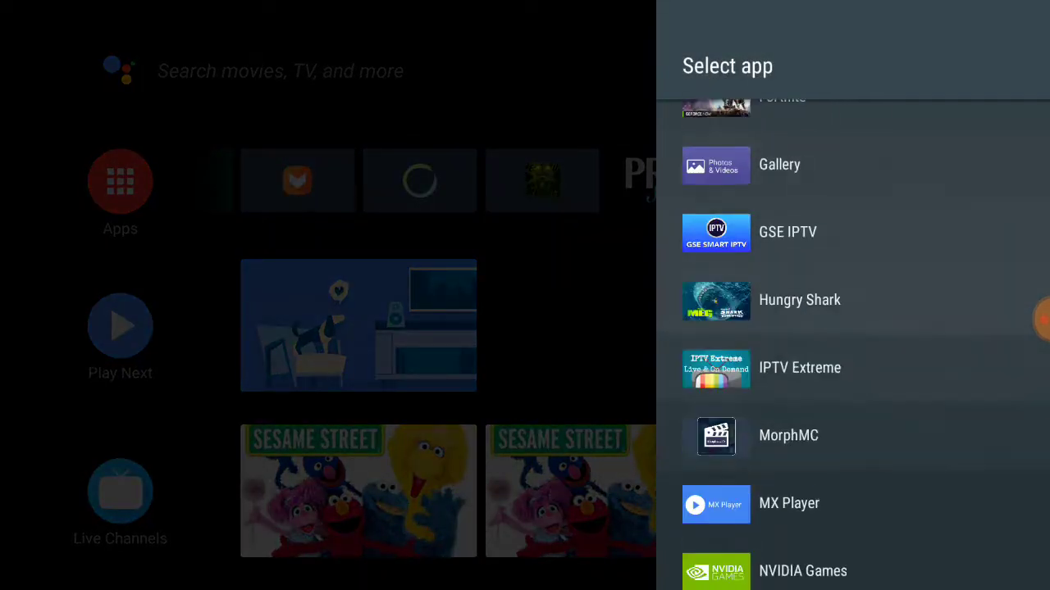
pyautogui.press('Up')
pyautogui.press('Up')
pyautogui.press('Up')
pyautogui.press('Up')
pyautogui.press('Up')
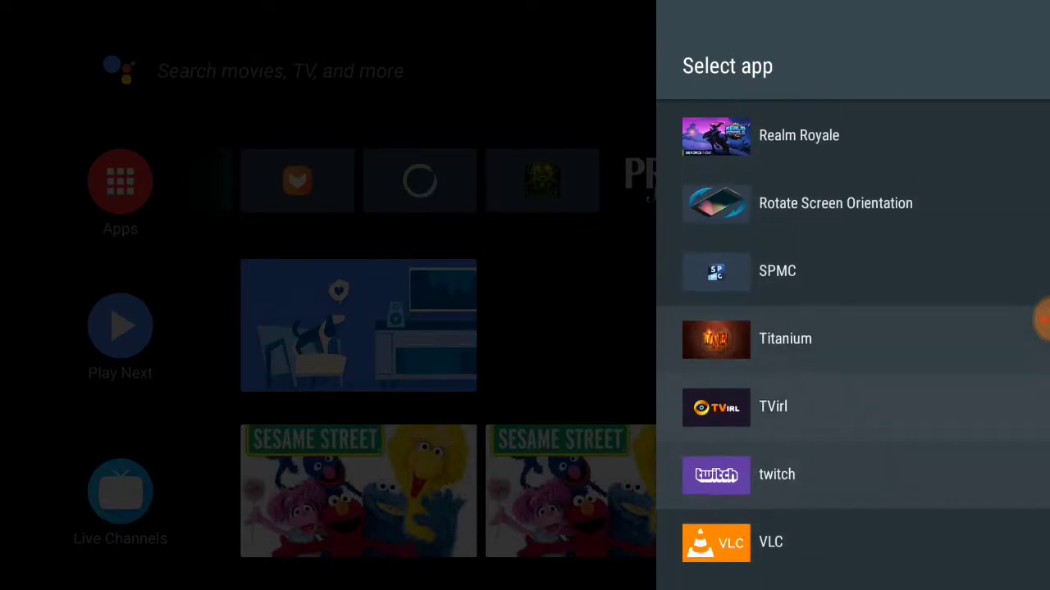
pyautogui.press('Up')
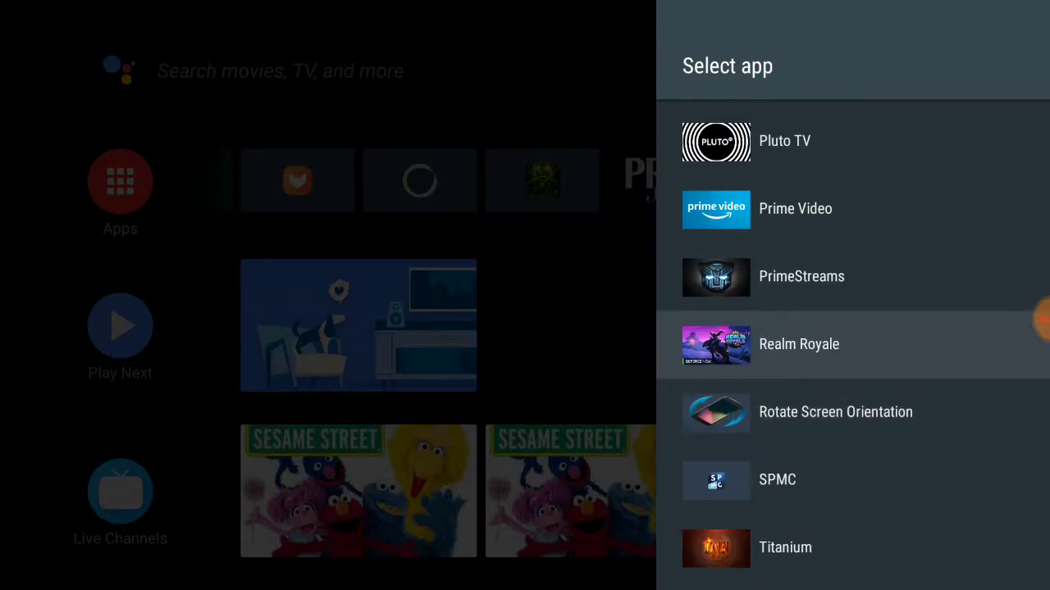
pyautogui.press('Escape')
# Open the installed apps list in the device settings
pyautogui.press('Up')
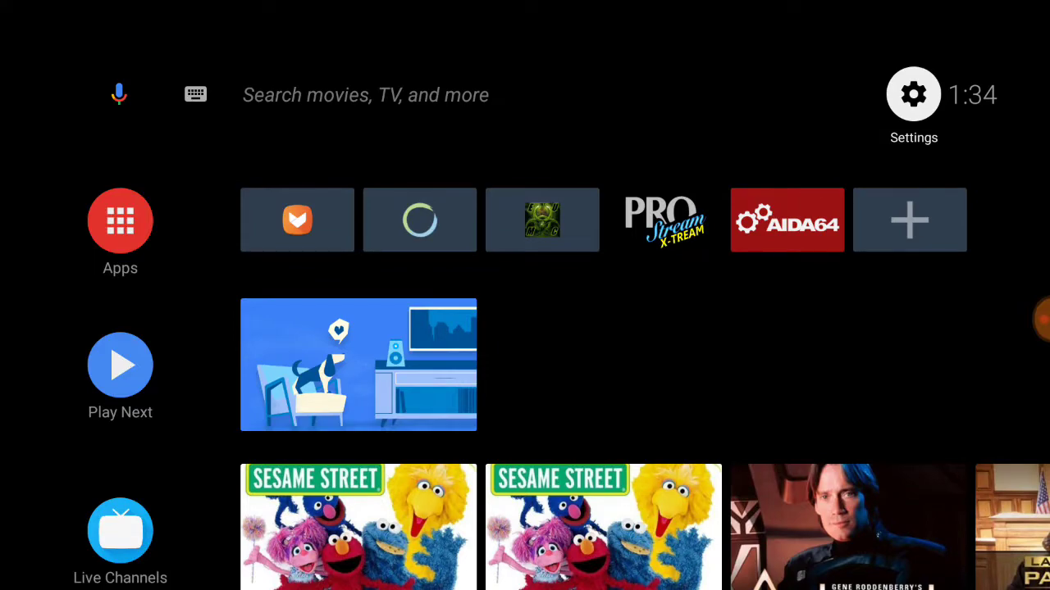
pyautogui.press('Return')
pyautogui.press('Down')
pyautogui.press('Down')
pyautogui.press('Down')
pyautogui.press('Down')
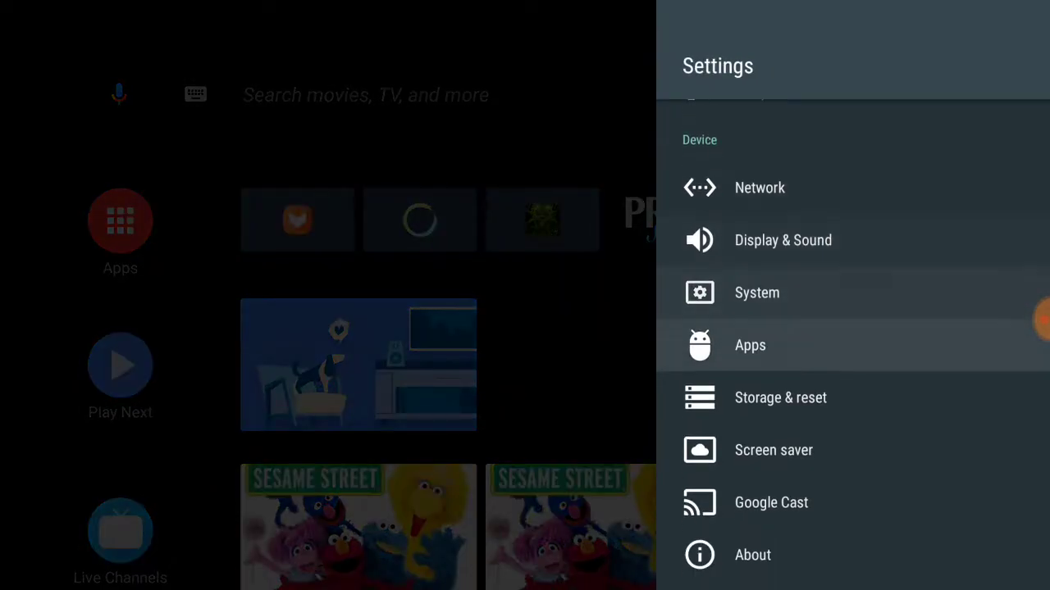
pyautogui.press('Return')
# Find Speedtest among the installed apps and open its details to check its version and package name
pyautogui.press('Down')
pyautogui.press('Down')
pyautogui.press('Down')
pyautogui.press('Down')
pyautogui.press('Down')
pyautogui.press('Down')
pyautogui.press('Down')
pyautogui.press('Down')
pyautogui.press('Down')
pyautogui.press('Down')
pyautogui.press('Down')
pyautogui.press('Down')
pyautogui.press('Down')
pyautogui.press('Down')
pyautogui.press('Down')
pyautogui.press('Down')
pyautogui.press('Down')
pyautogui.press('Down')
pyautogui.press('Down')
pyautogui.press('Down')
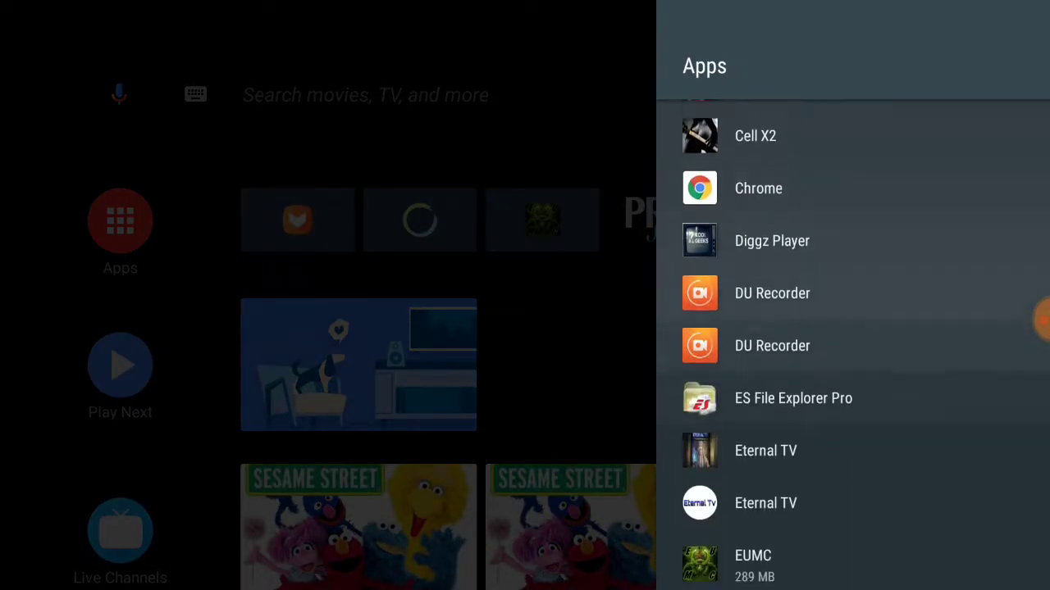
pyautogui.press('Down')
pyautogui.press('Down')
pyautogui.press('Down')
pyautogui.press('Down')
pyautogui.press('Down')
pyautogui.press('Down')
pyautogui.press('Down')
pyautogui.press('Down')
pyautogui.press('Down')
pyautogui.press('Down')
pyautogui.press('Down')
pyautogui.press('Down')
pyautogui.press('Down')
pyautogui.press('Down')
pyautogui.press('Down')
pyautogui.press('Down')
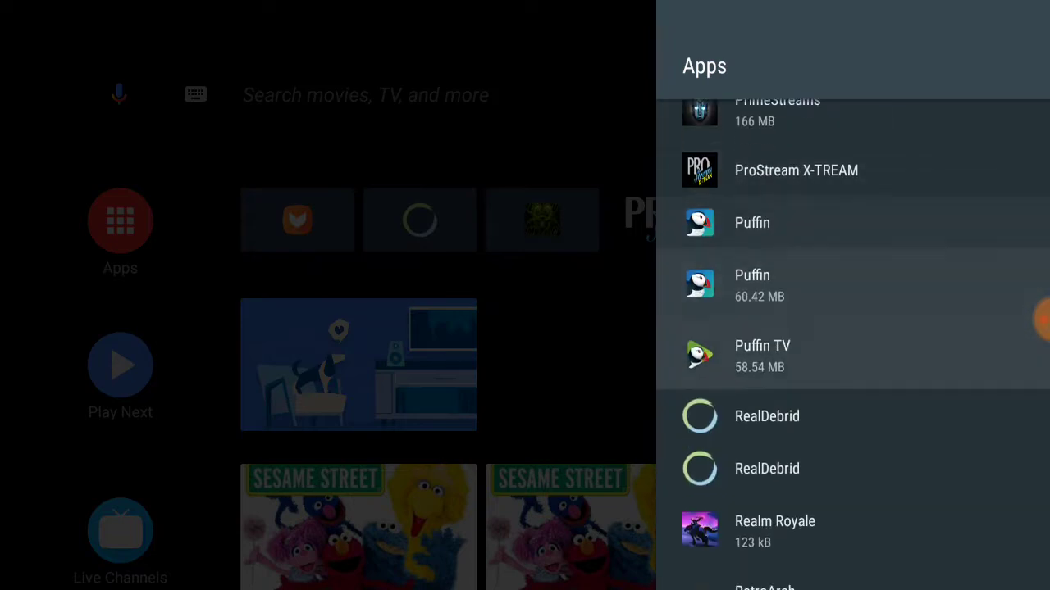
pyautogui.press('Down')
pyautogui.press('Down')
pyautogui.press('Down')
pyautogui.press('Down')
pyautogui.press('Down')
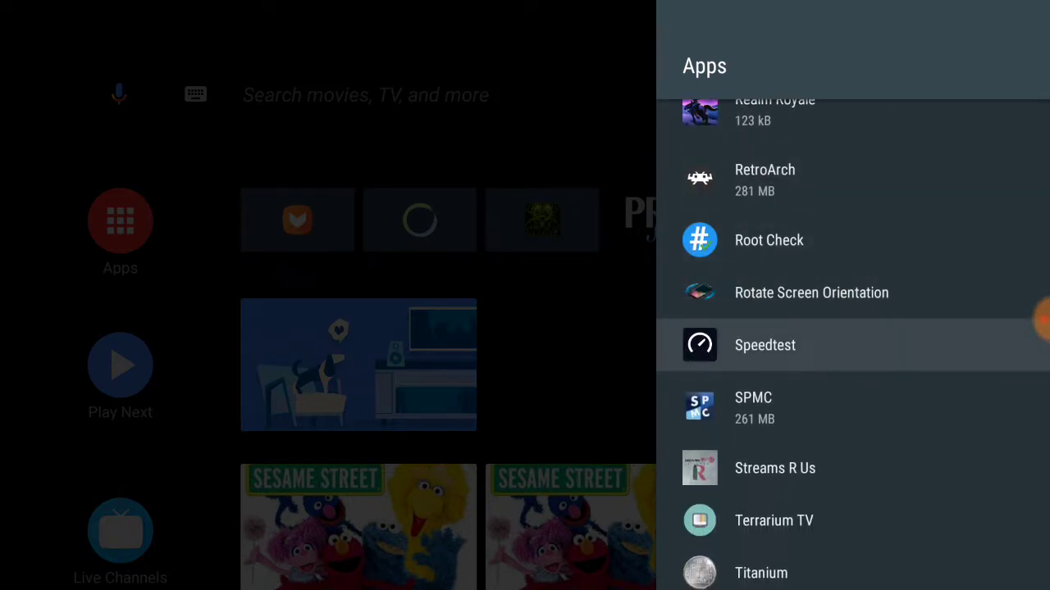
pyautogui.press('Return')
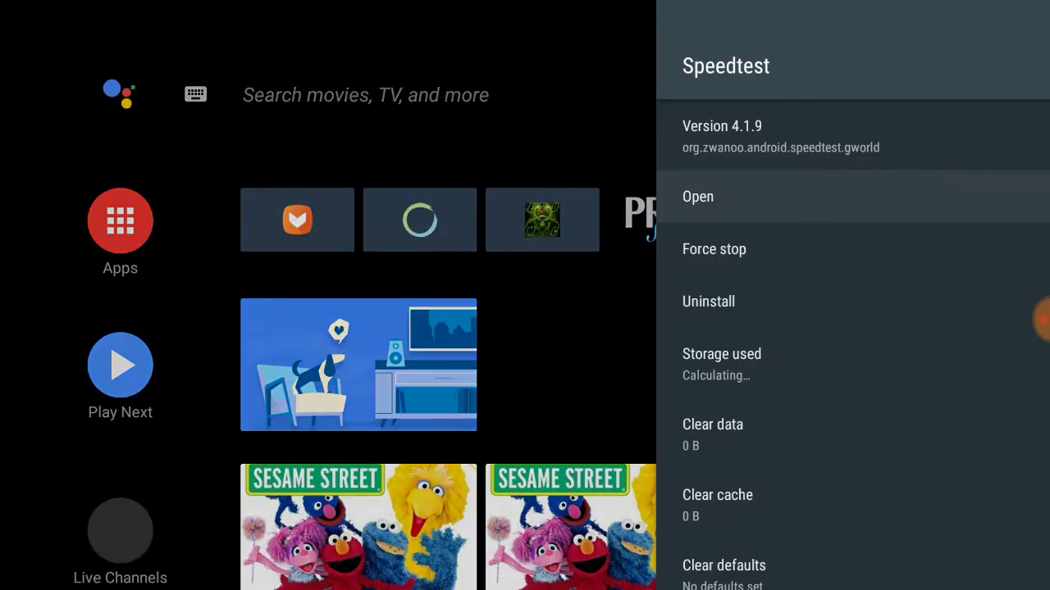
pyautogui.press('Down')
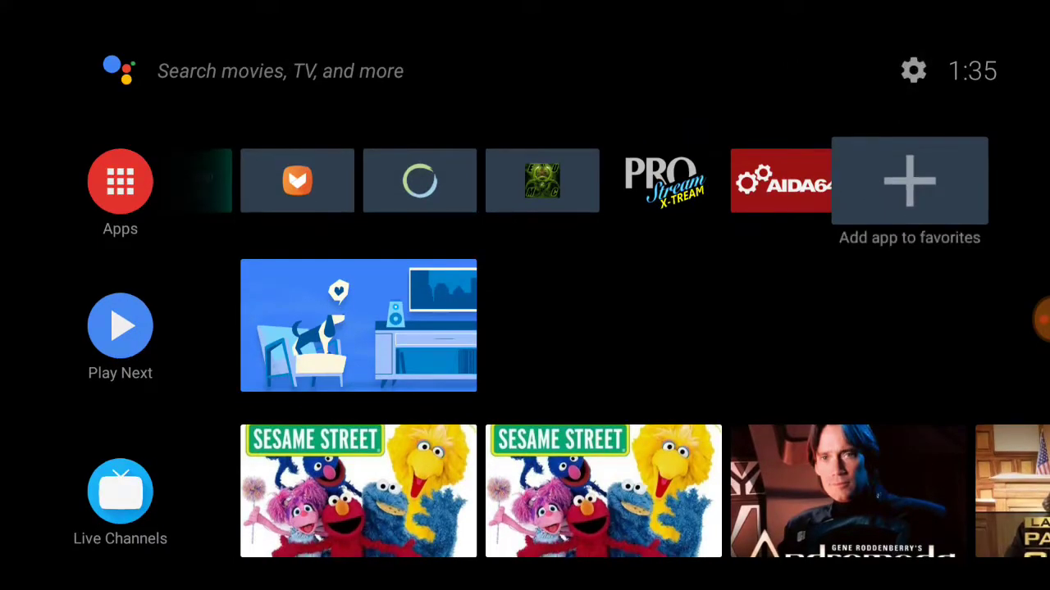
# Switch to Tv App Repo from the home screen's favorites row
pyautogui.press('Return')
pyautogui.press('Escape')
pyautogui.press('Left')
pyautogui.press('Left')
pyautogui.press('Left')
pyautogui.press('Left')
pyautogui.press('Left')
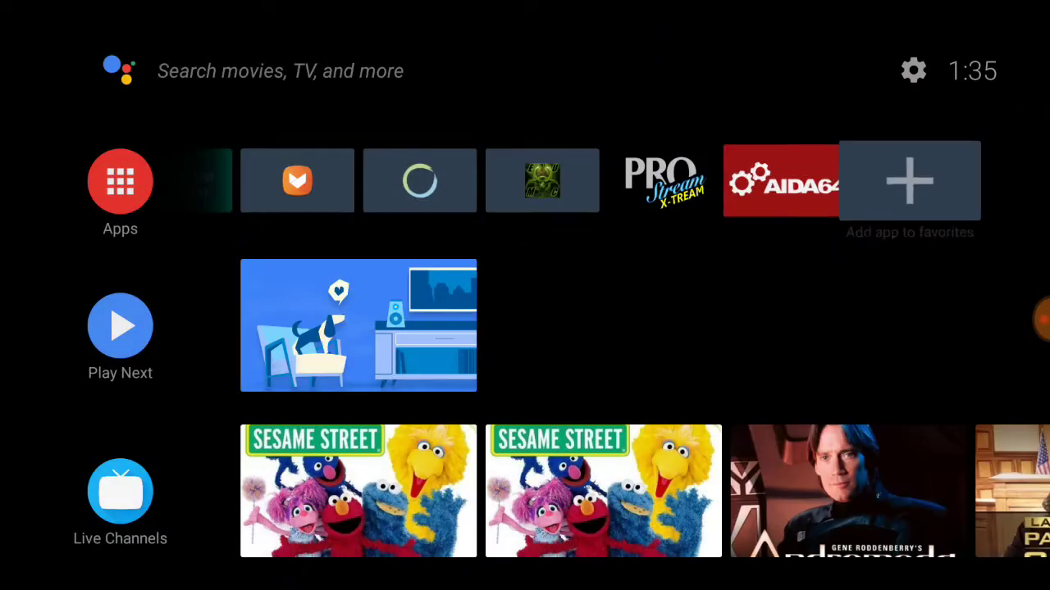
pyautogui.press('Left')
pyautogui.press('Left')
pyautogui.press('Right')
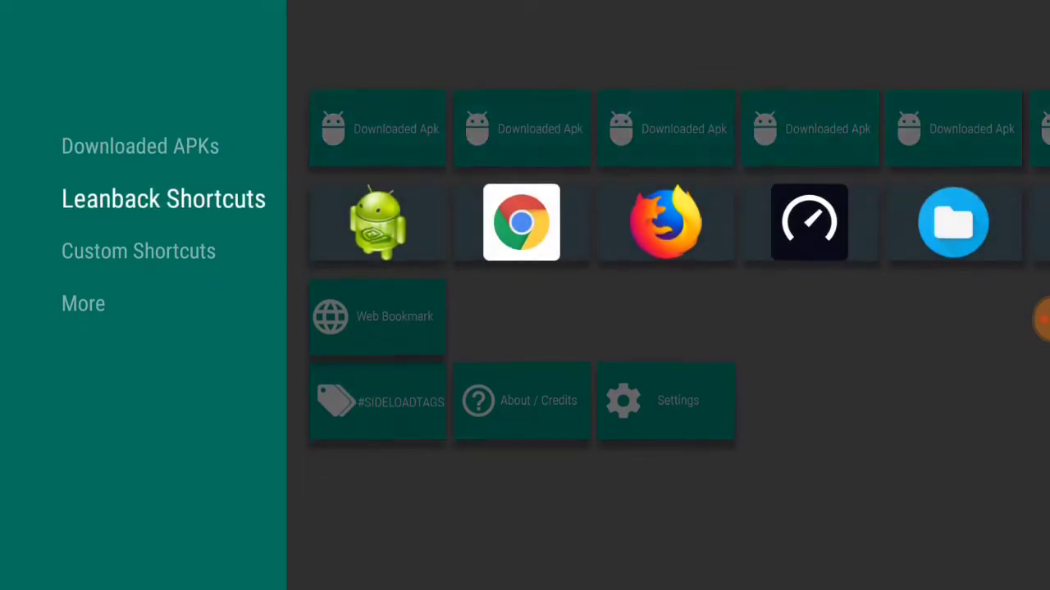
# Create a launcher shortcut for Speedtest from the Leanback Shortcuts
pyautogui.press('Right')
pyautogui.press('Right')
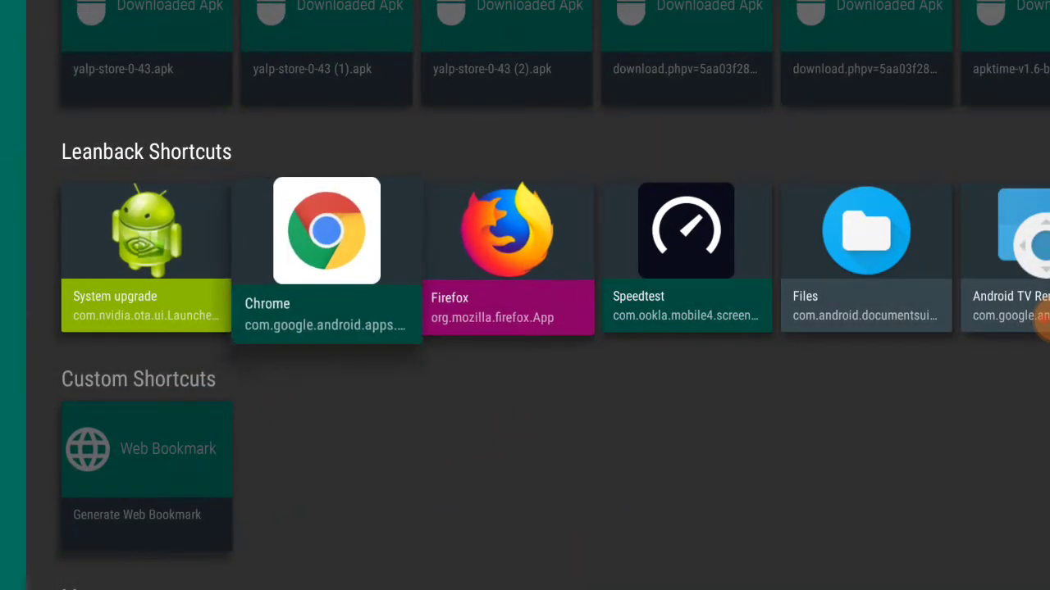
pyautogui.press('Right')
pyautogui.press('Right')
pyautogui.press('Return')
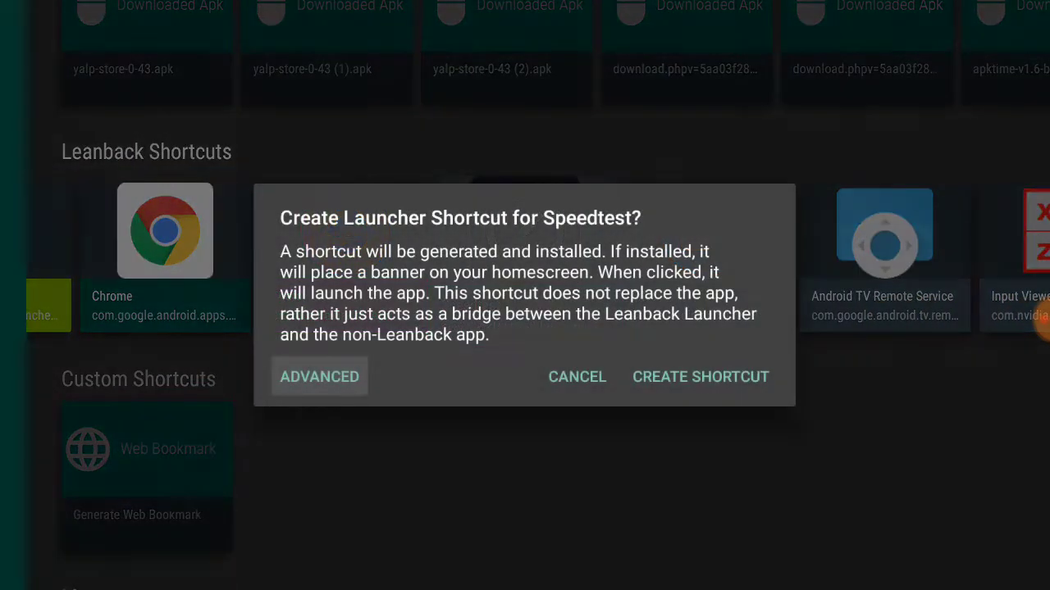
pyautogui.press('Right')
pyautogui.press('Right')
pyautogui.press('Return')
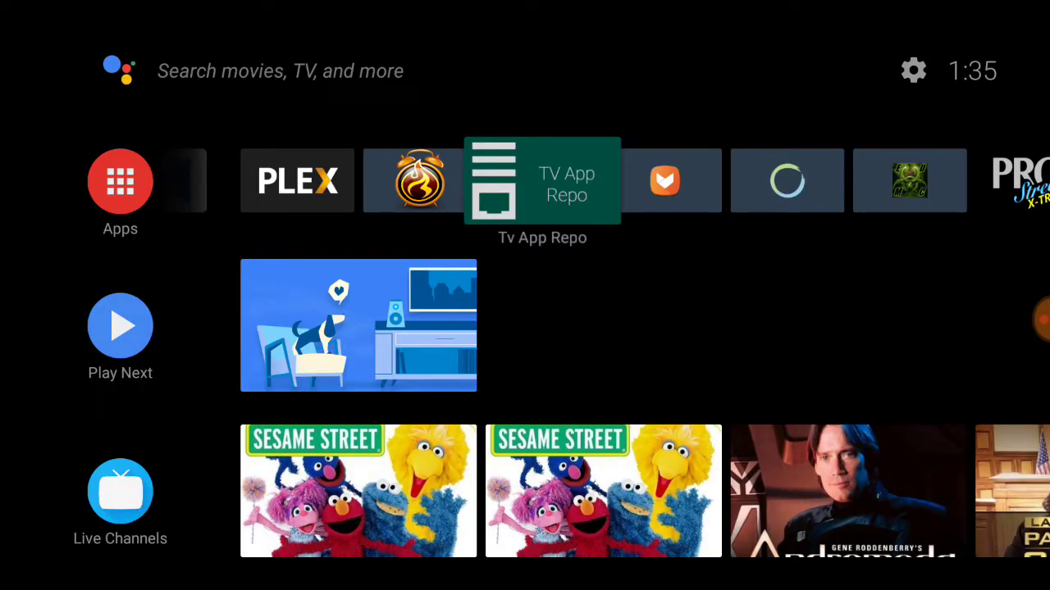
# Switch to Google Chrome from the home screen's favorites row
pyautogui.press('Left')
pyautogui.press('Left')
pyautogui.press('Left')
pyautogui.press('Left')
pyautogui.press('Left')
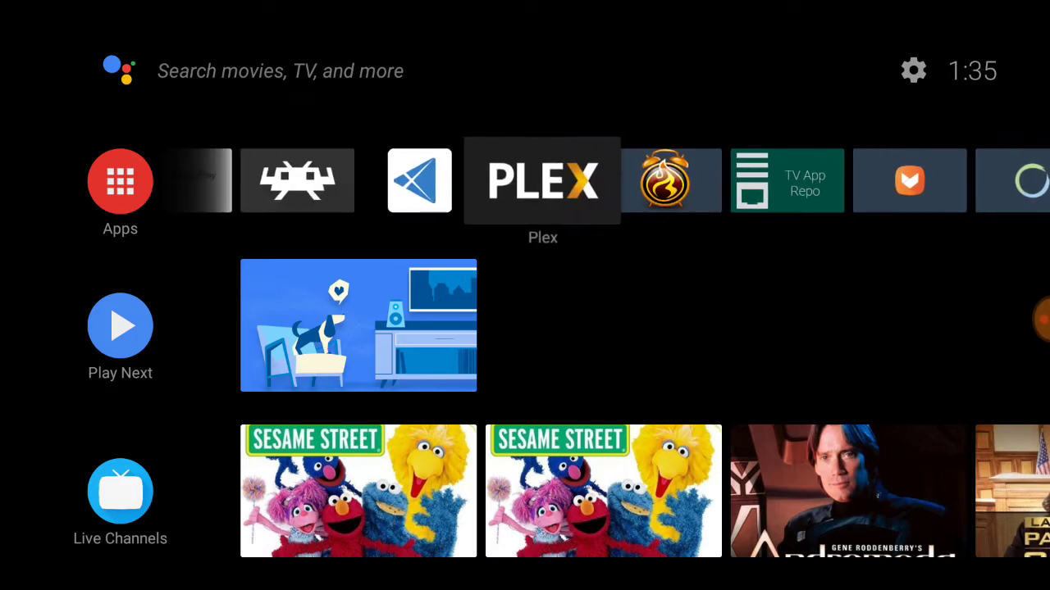
pyautogui.press('Left')
pyautogui.press('Left')
pyautogui.press('Left')
pyautogui.press('Left')
pyautogui.press('Left')
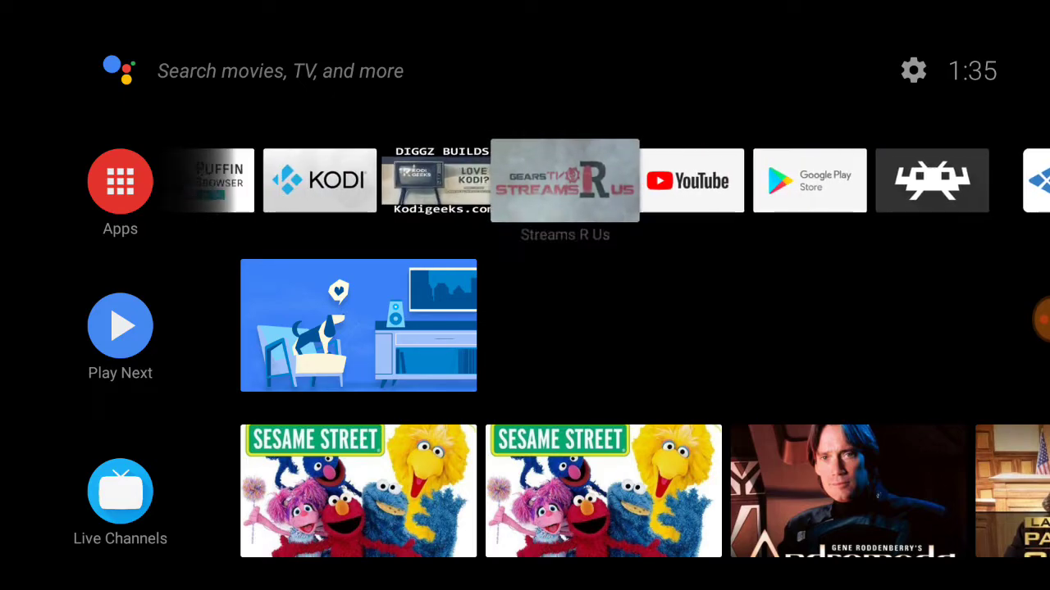
pyautogui.press('Left')
pyautogui.press('Left')
pyautogui.press('Left')
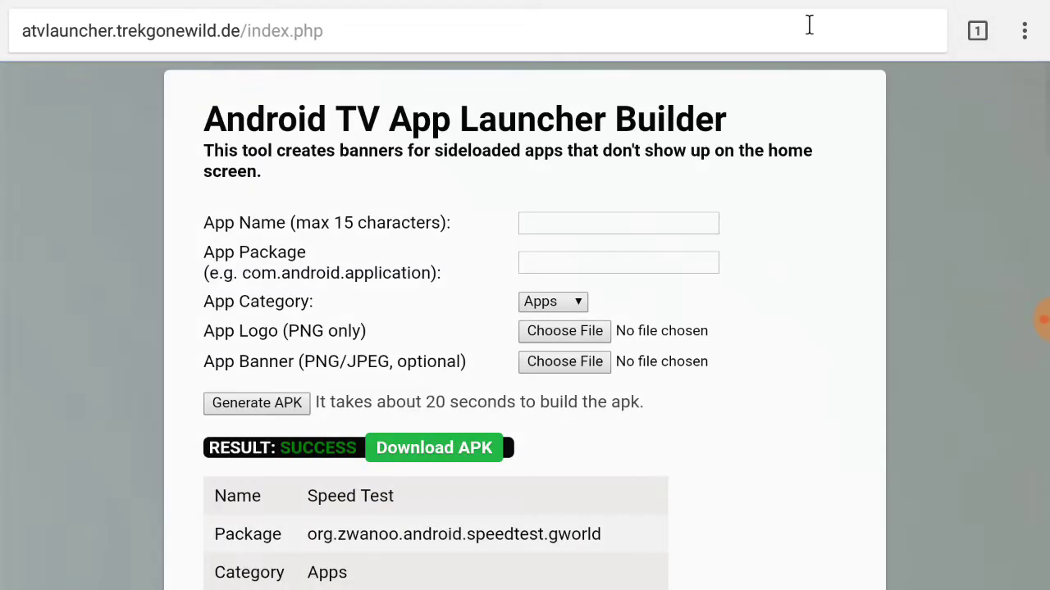
# Search the web for "ookla speed test" and show the image results
pyautogui.click(809, 25)
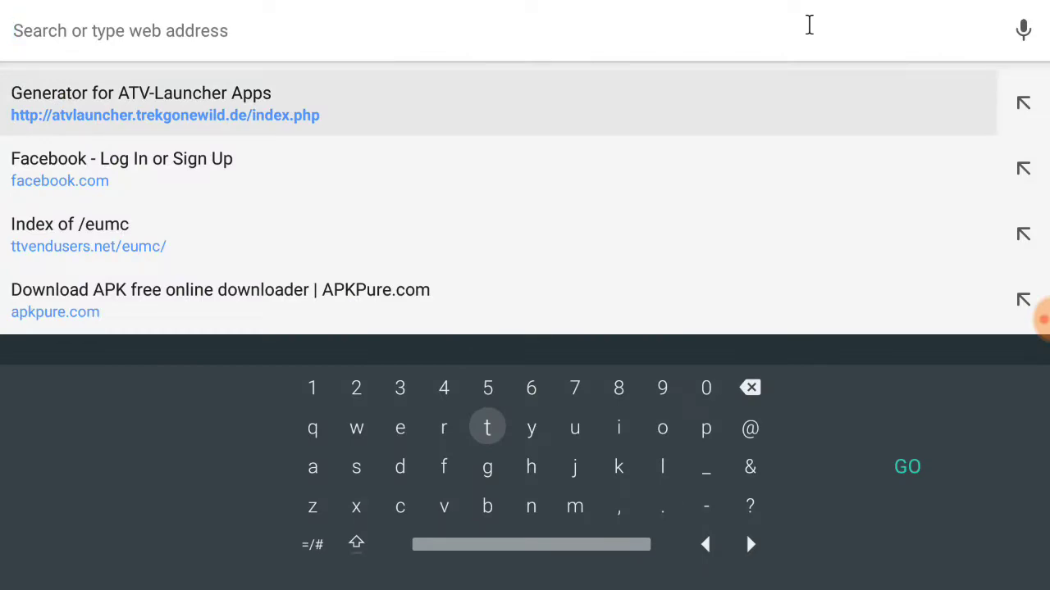
pyautogui.write('ookla')
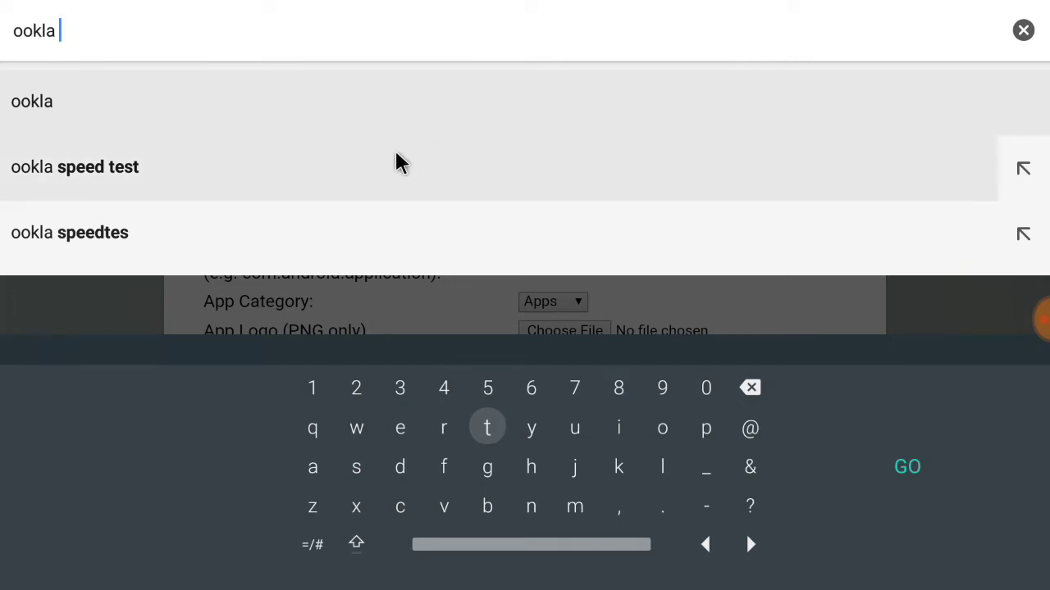
pyautogui.click(397, 161)
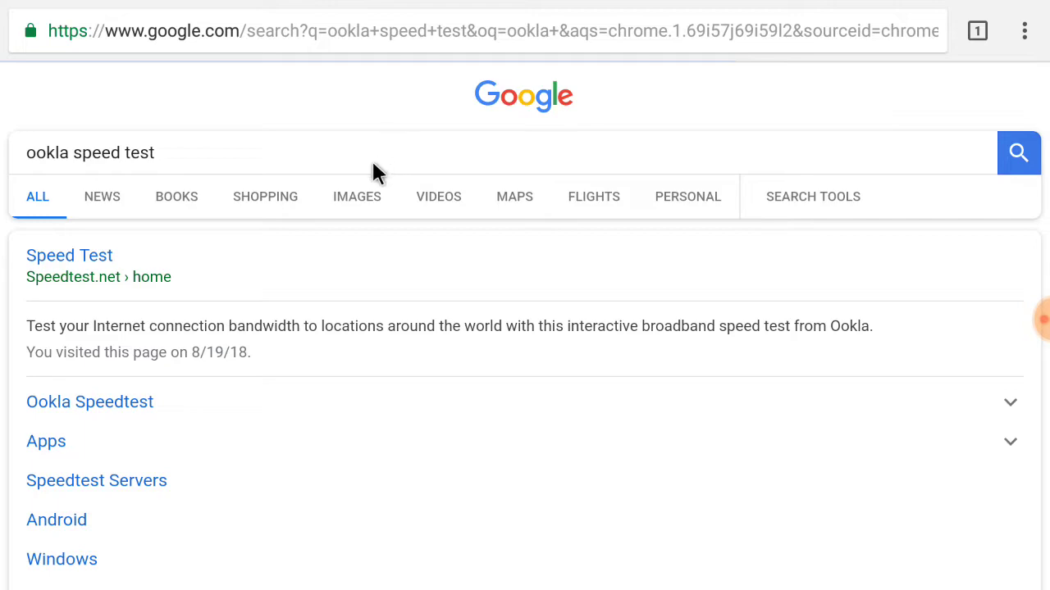
pyautogui.click(359, 203)
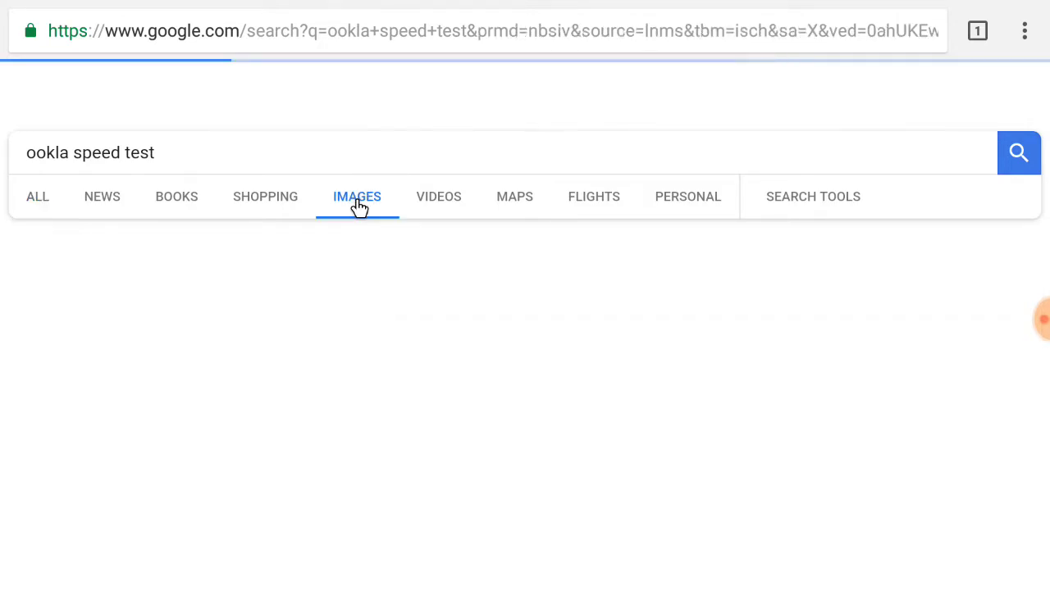
# Download the white-on-black SPEEDTEST logo image from speedtest.net out of the image results
pyautogui.scroll(-5, 359, 206)
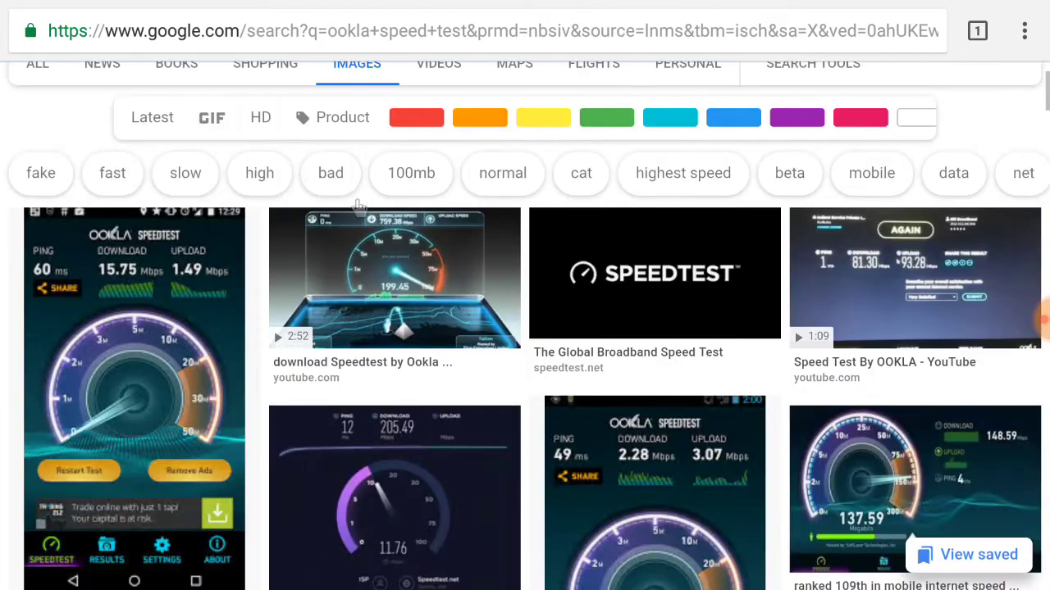
pyautogui.scroll(3, 525, 328)
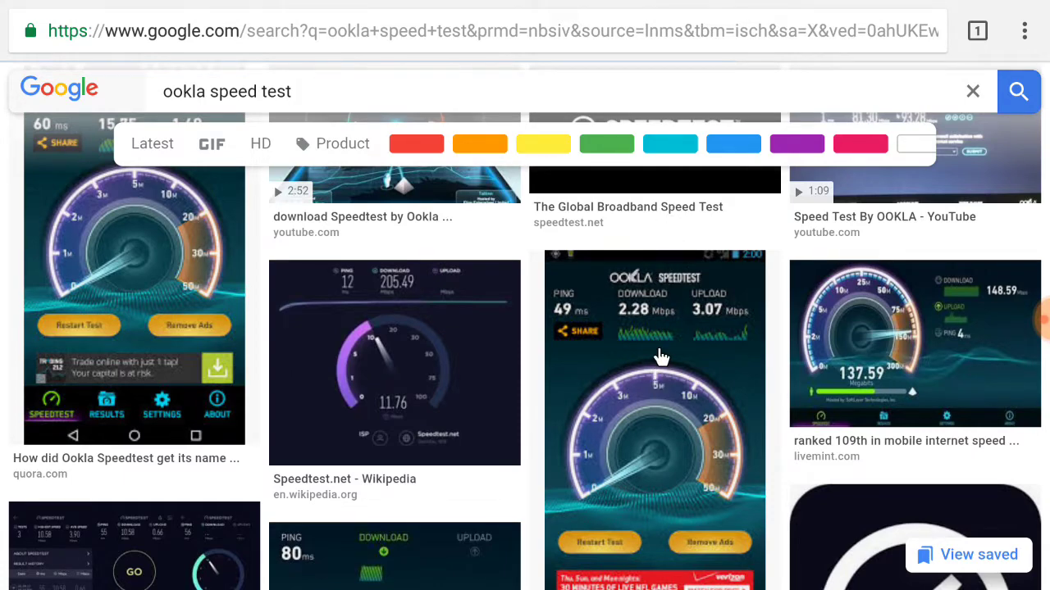
pyautogui.scroll(-5, 660, 358)
pyautogui.scroll(6, 661, 359)
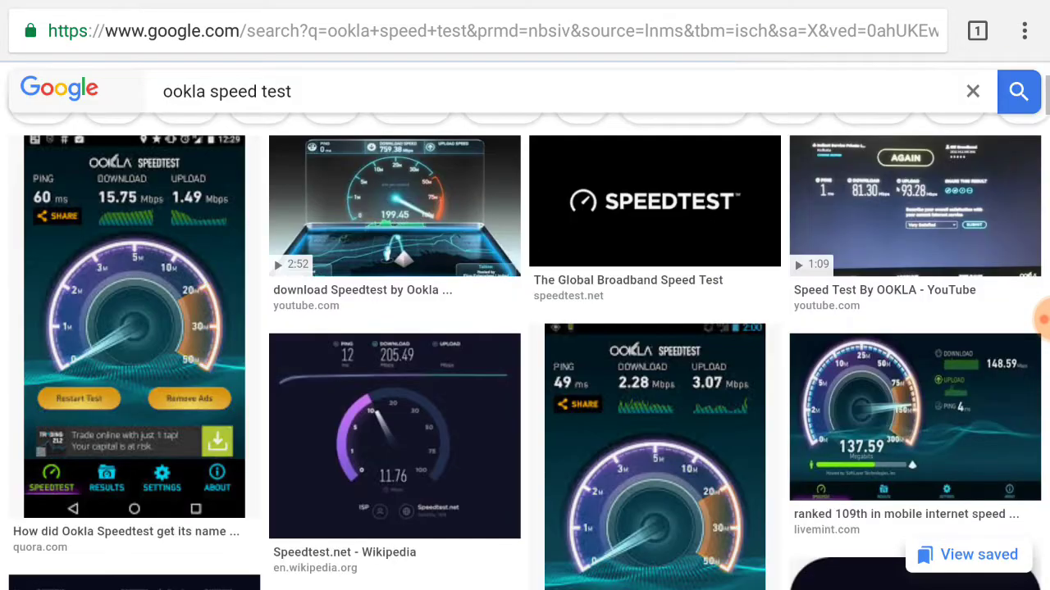
pyautogui.click(671, 238)
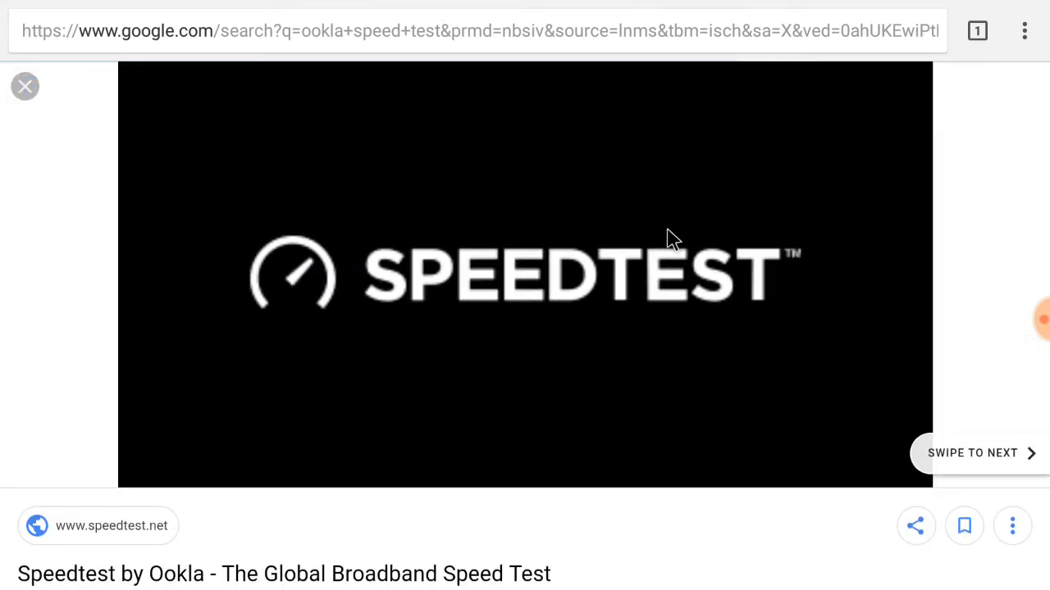
pyautogui.rightClick(671, 238)
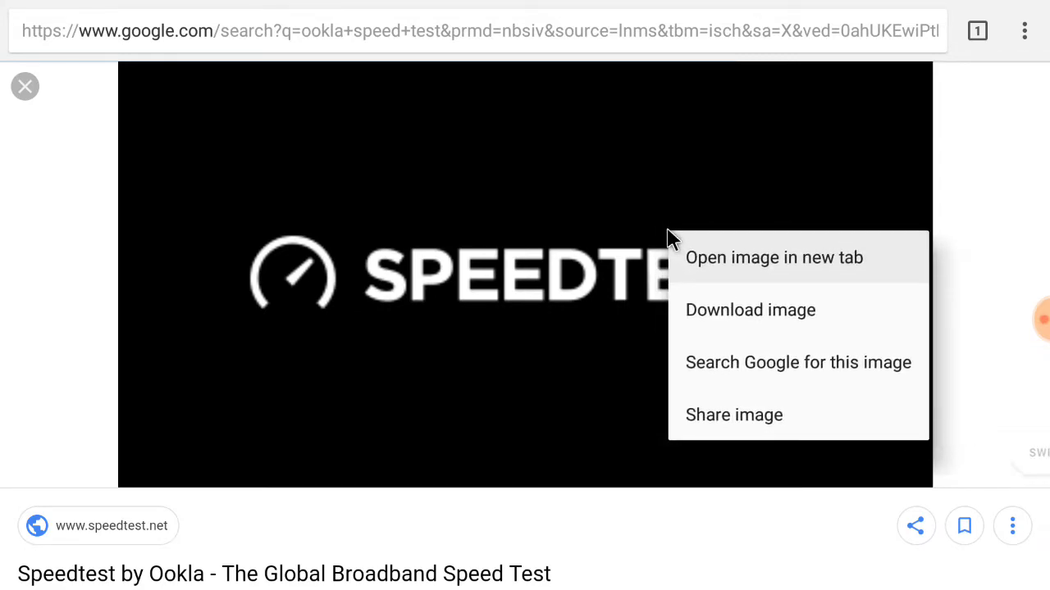
pyautogui.click(728, 312)
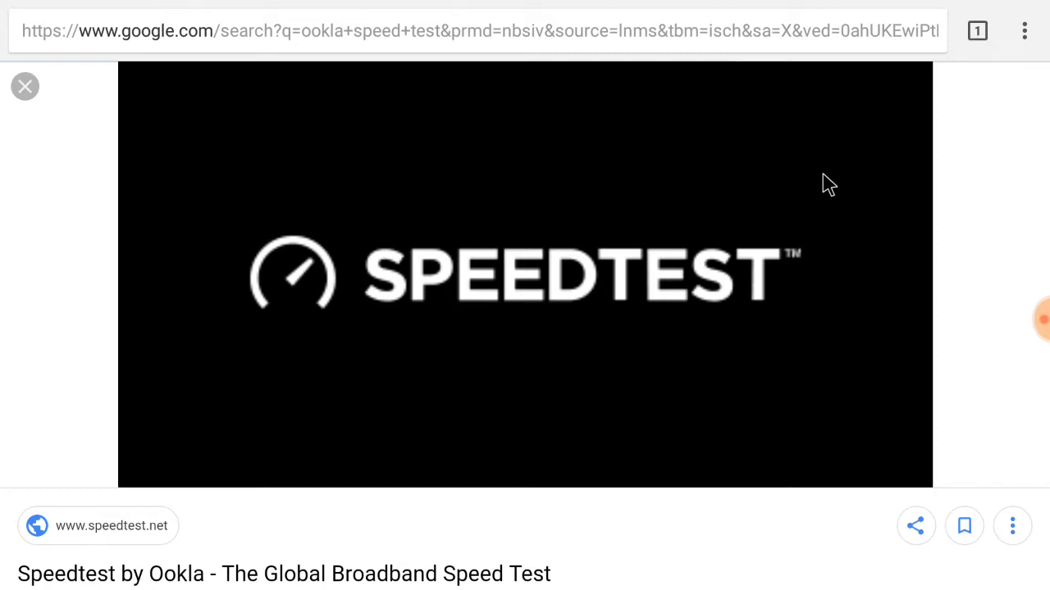
# Add a new browser tab and open the saved bookmarks in it
pyautogui.click(980, 33)
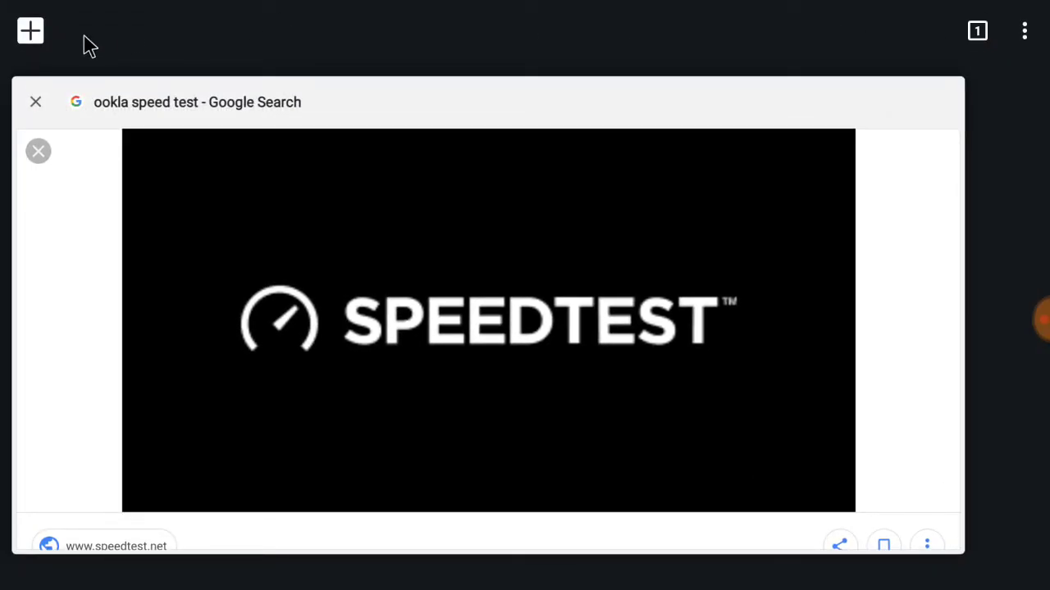
pyautogui.click(34, 31)
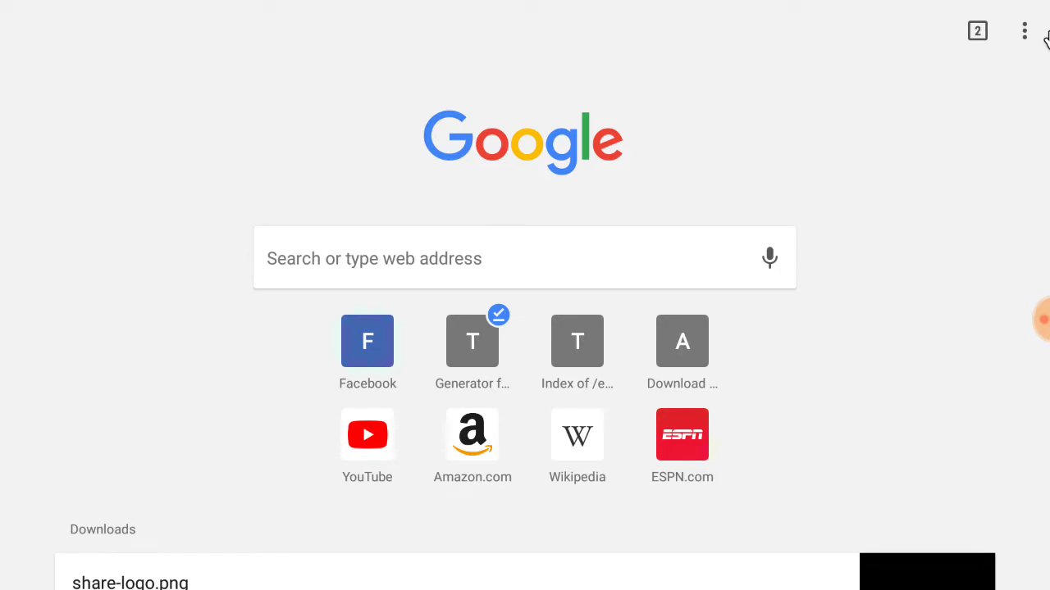
pyautogui.click(1023, 31)
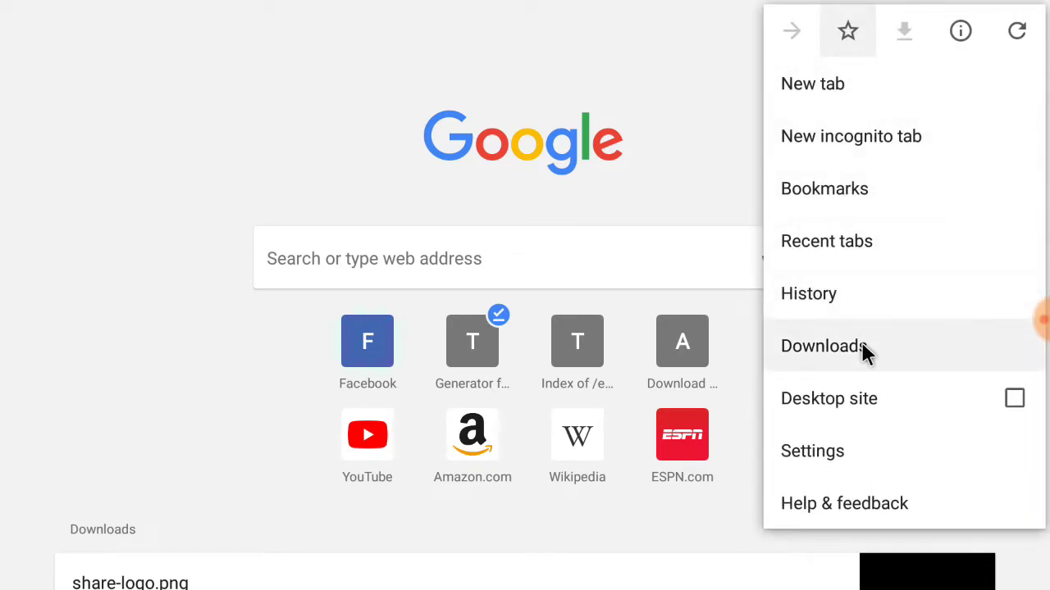
pyautogui.click(860, 180)
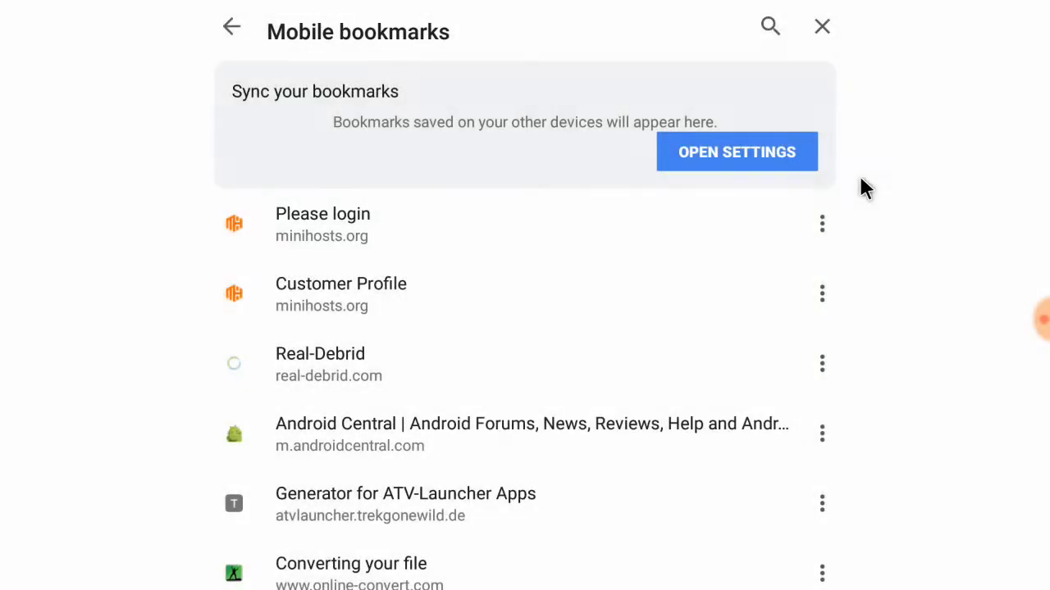
# Open the "Convert image to PNG" bookmark and choose the newest share-logo.png from Downloads as the file to convert
pyautogui.scroll(-2, 595, 395)
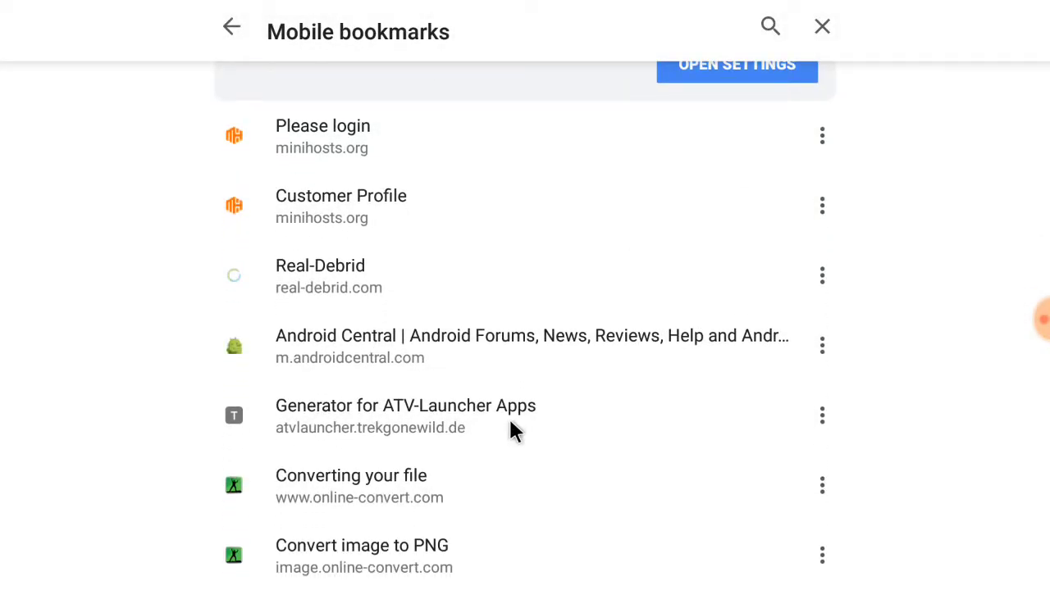
pyautogui.click(405, 555)
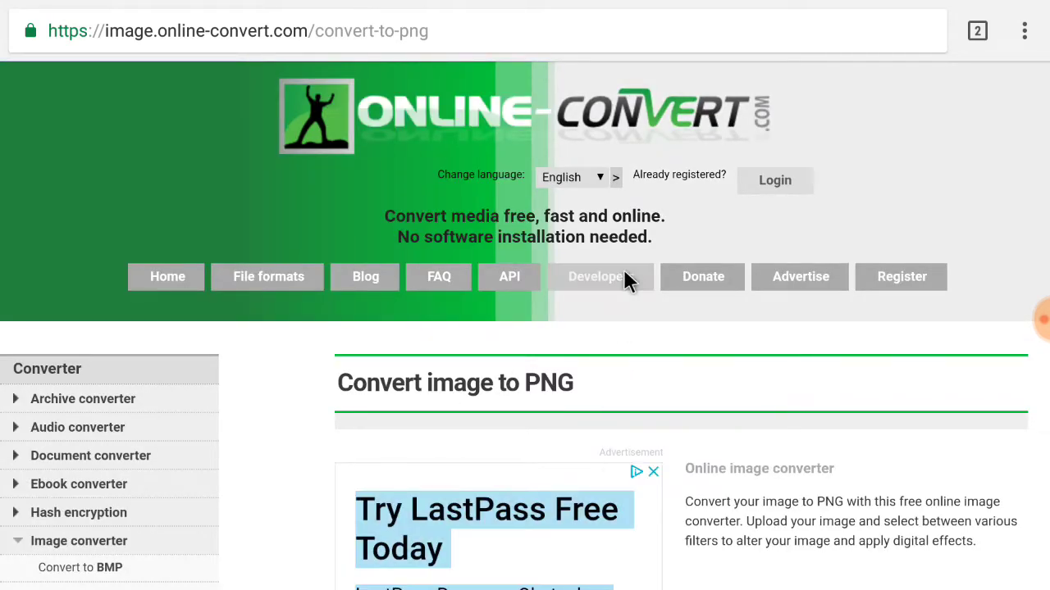
pyautogui.scroll(-5, 781, 339)
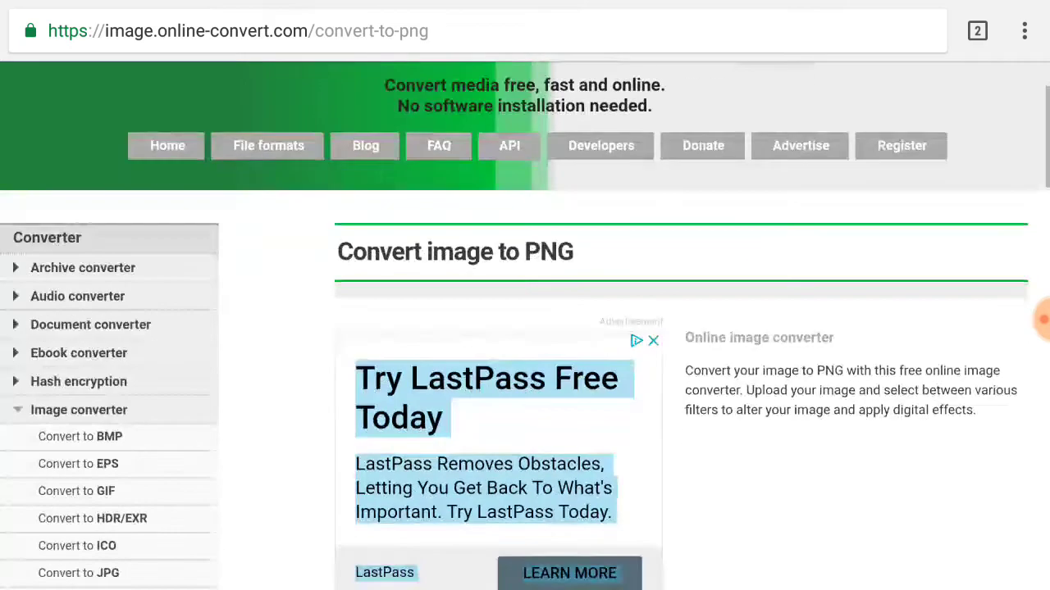
pyautogui.scroll(-5, 681, 328)
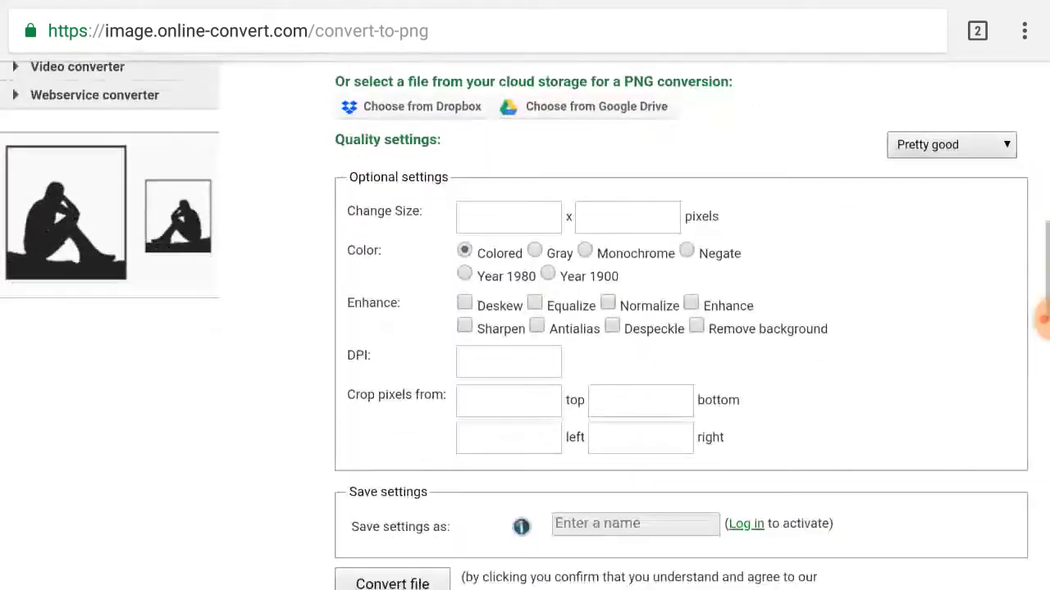
pyautogui.scroll(1, 681, 328)
pyautogui.scroll(3, 562, 369)
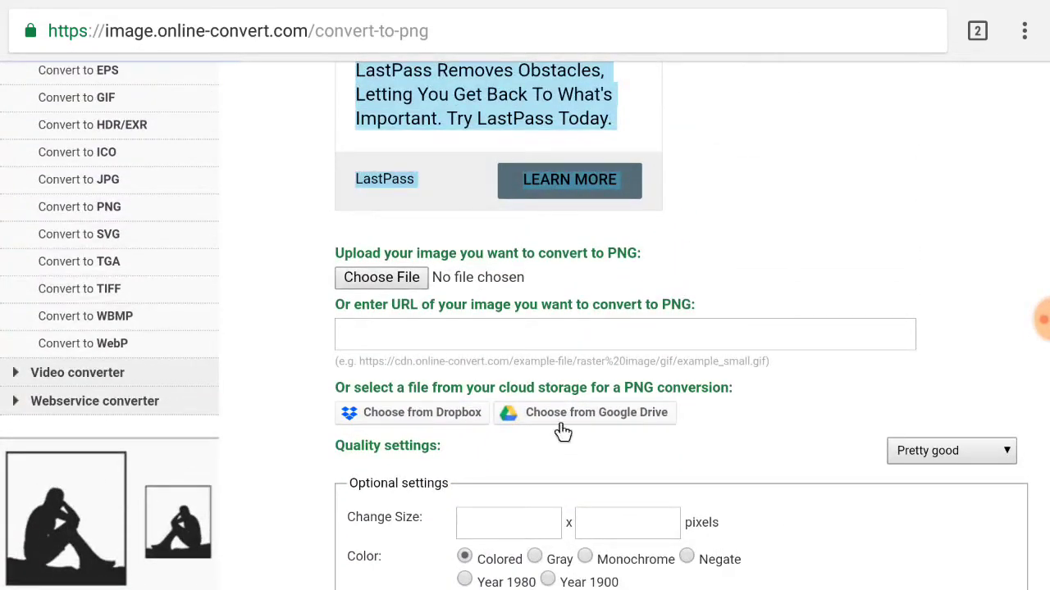
pyautogui.click(379, 268)
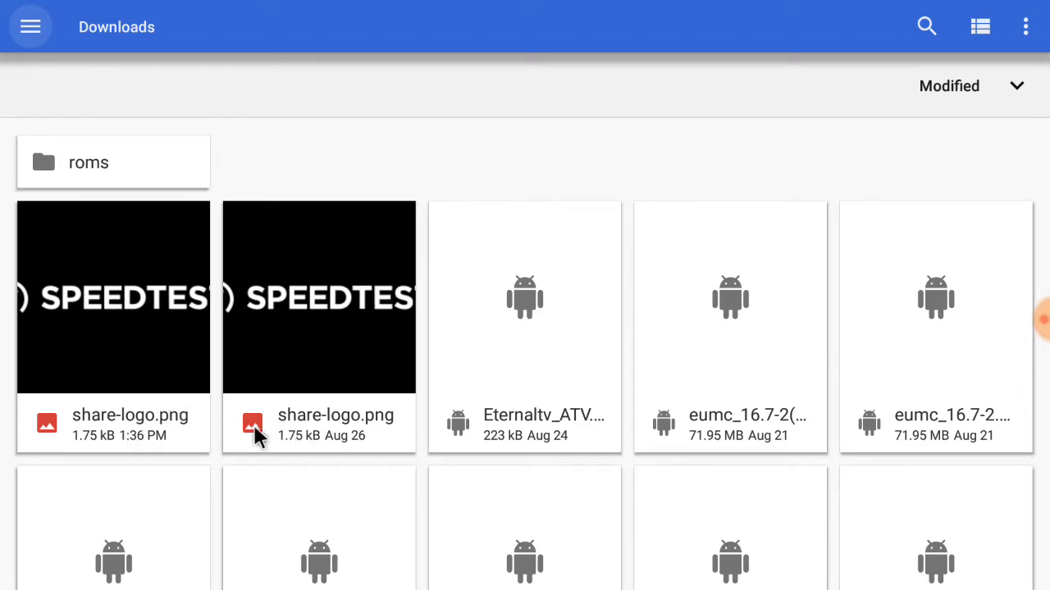
pyautogui.click(182, 354)
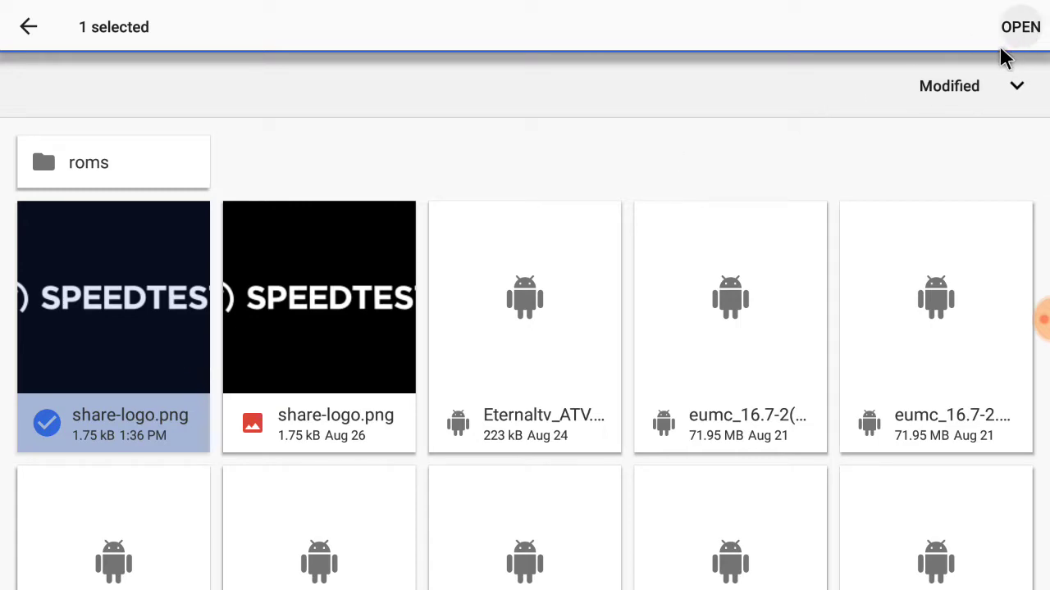
pyautogui.click(1020, 29)
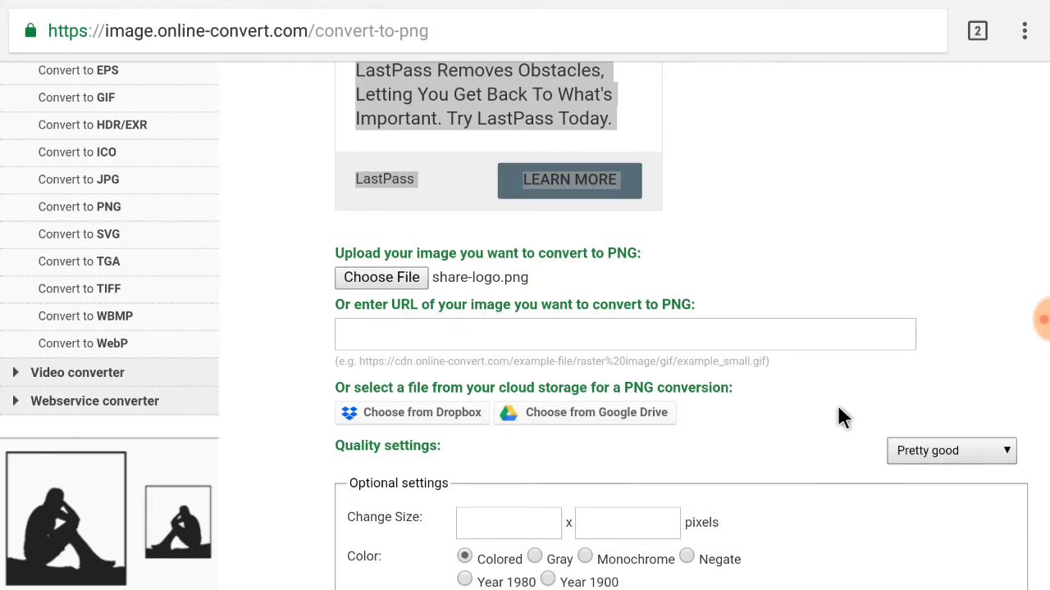
# Convert the chosen share-logo.png to PNG, leaving all optional size, color and quality settings at their defaults
pyautogui.moveTo(777, 430); pyautogui.dragTo(869, 305)
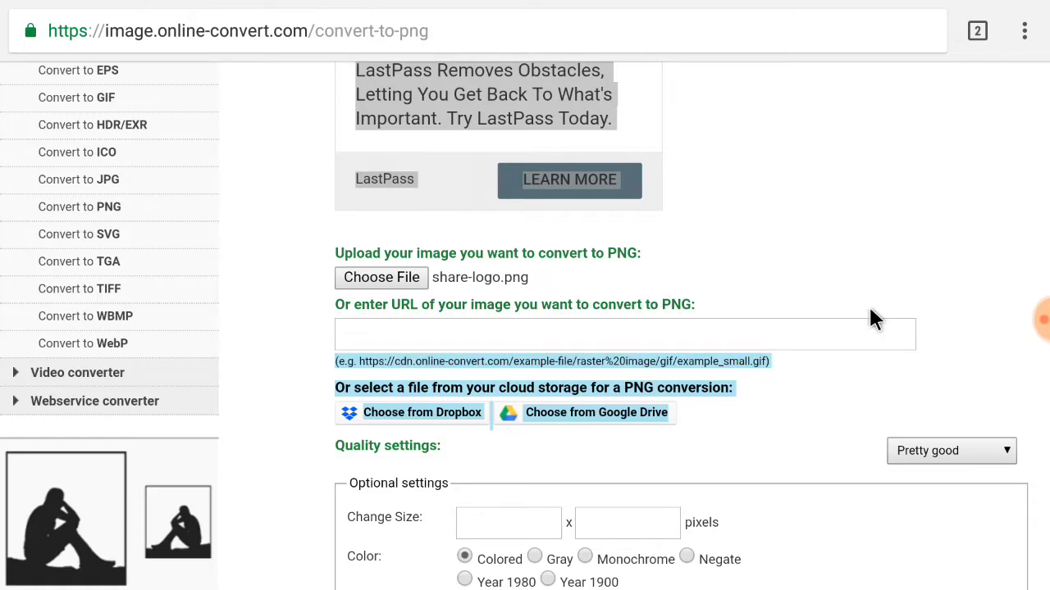
pyautogui.scroll(-2, 870, 309)
pyautogui.scroll(-4, 869, 305)
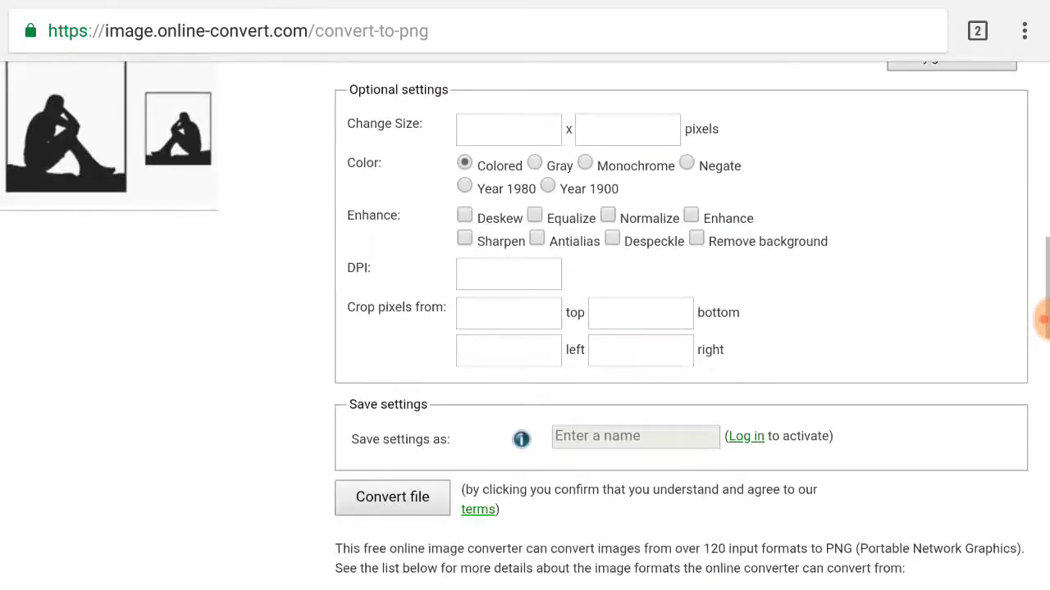
pyautogui.scroll(-1, 433, 524)
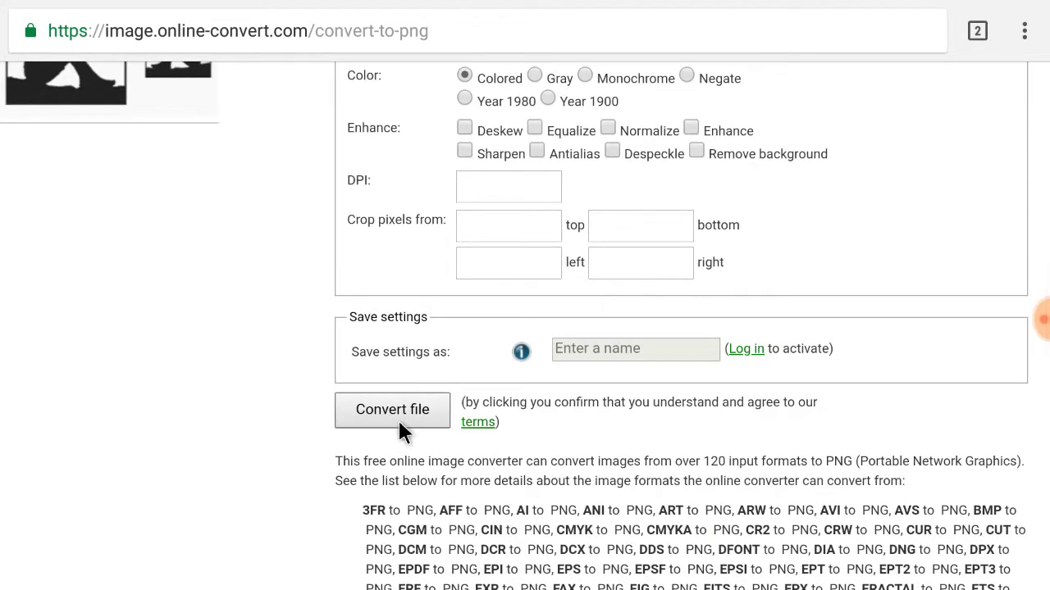
pyautogui.click(398, 420)
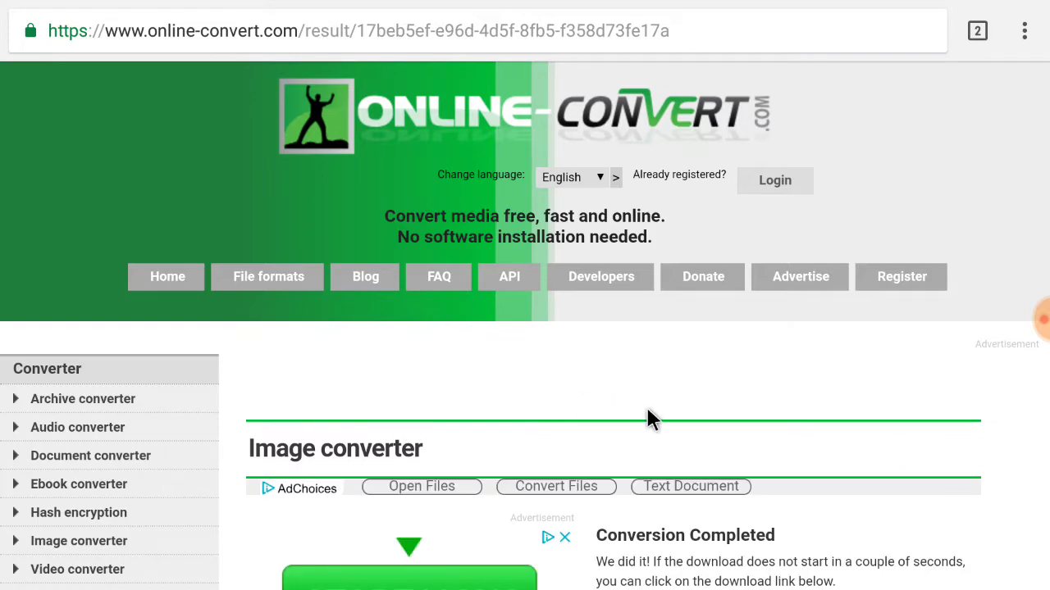
# Download the converted share-logo.png from the result page, accepting to download a file of that name again
pyautogui.scroll(-4, 648, 406)
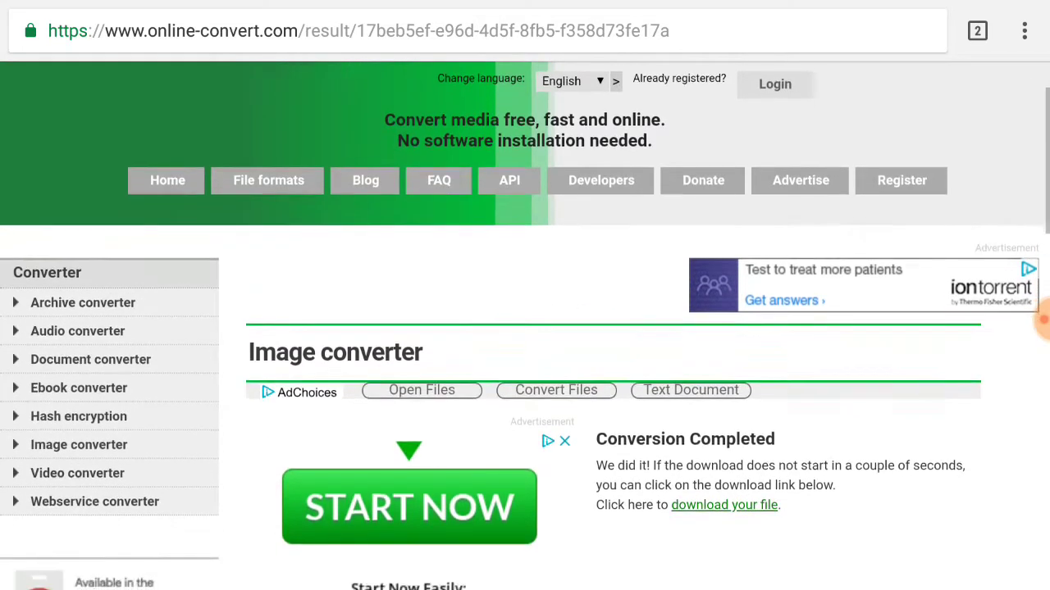
pyautogui.scroll(-5, 525, 328)
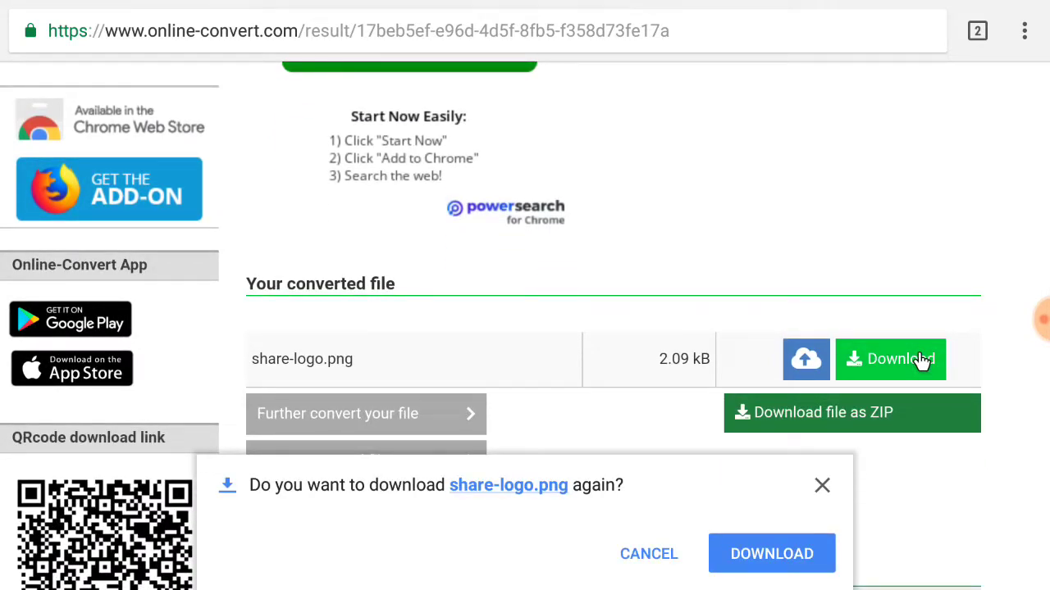
pyautogui.click(822, 485)
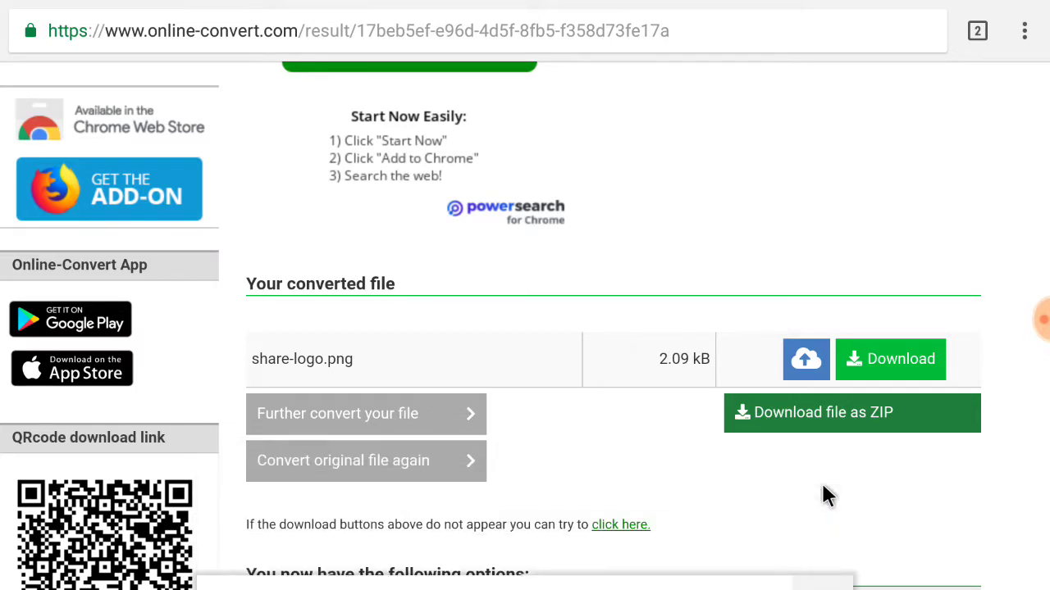
pyautogui.click(899, 380)
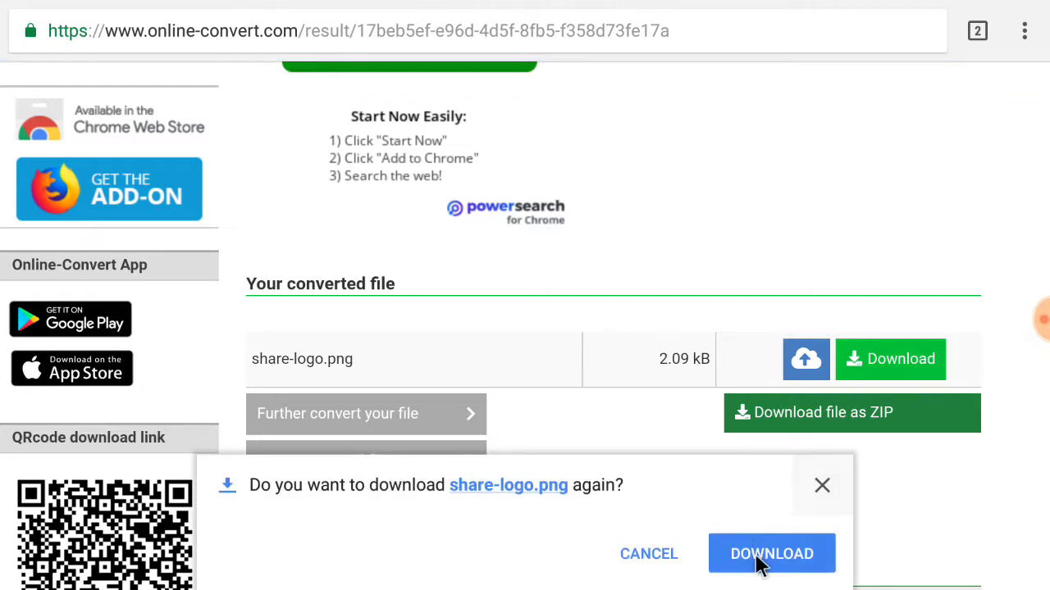
pyautogui.click(760, 570)
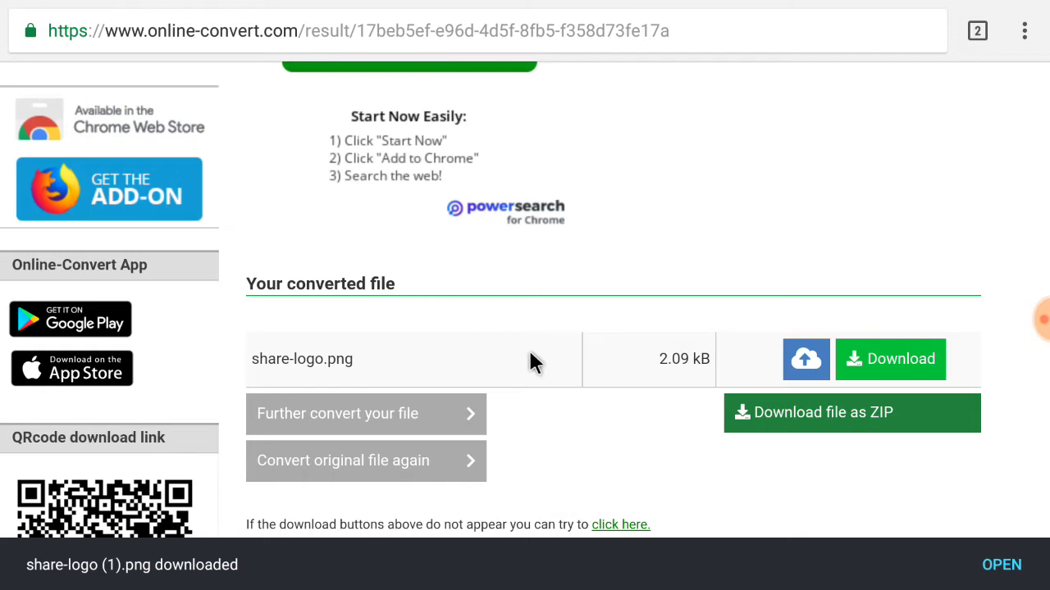
# Open the "Generator for ATV-Launcher Apps" bookmark in a new browser tab
pyautogui.click(977, 35)
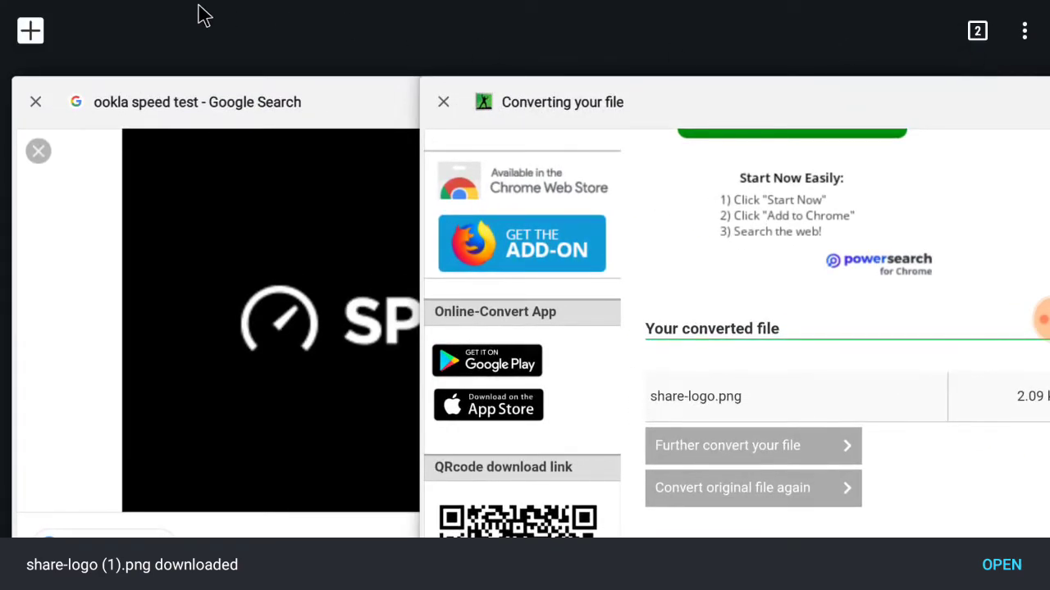
pyautogui.click(32, 32)
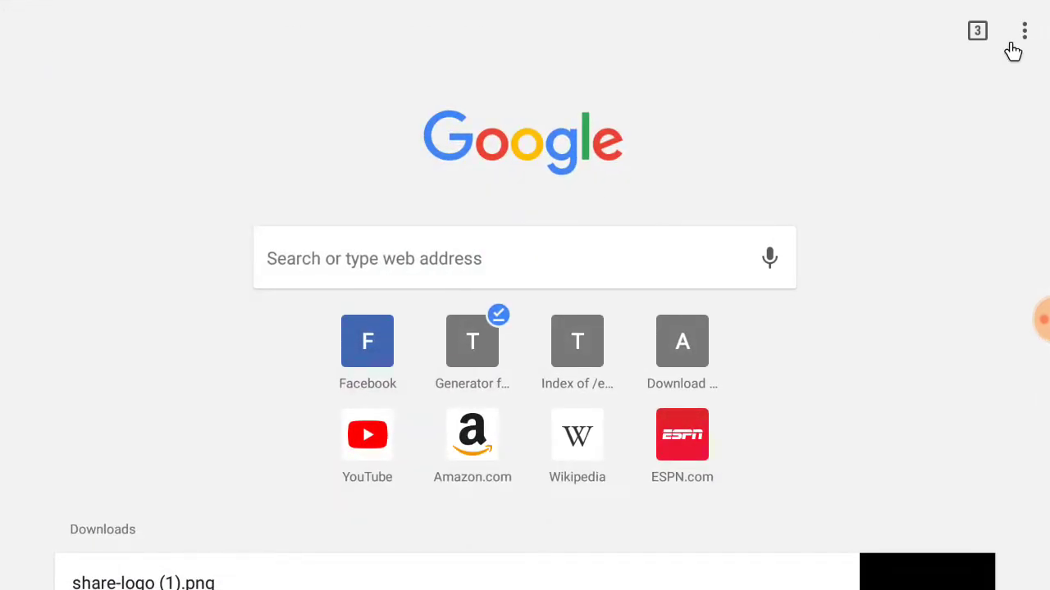
pyautogui.click(1024, 33)
pyautogui.click(793, 187)
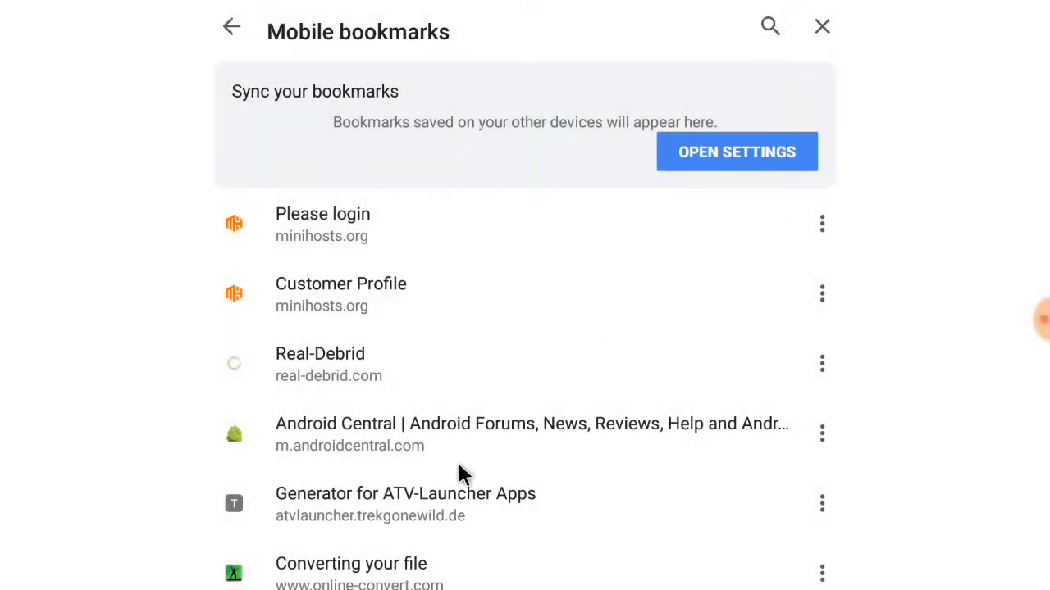
pyautogui.click(374, 506)
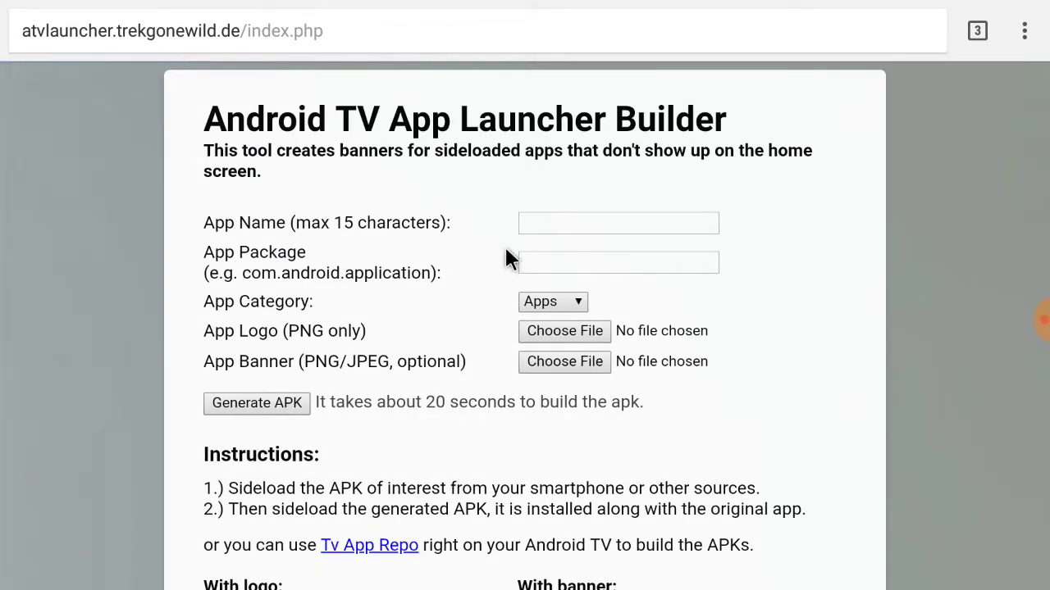
# Choose share-logo (1).png as the app logo and enter "Speed Test" as the app name in the launcher builder form
pyautogui.click(555, 336)
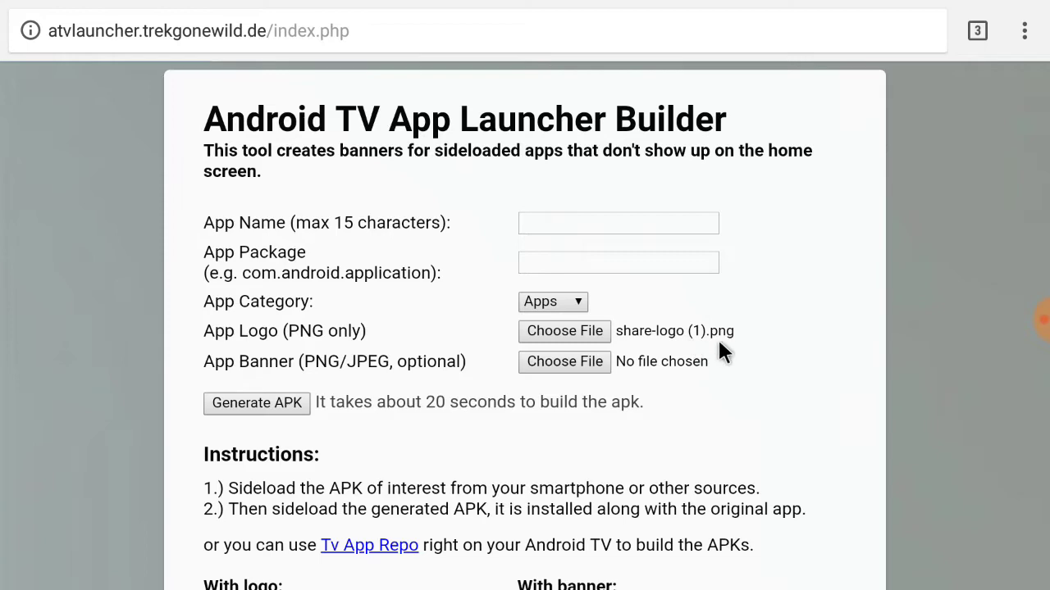
pyautogui.click(567, 226)
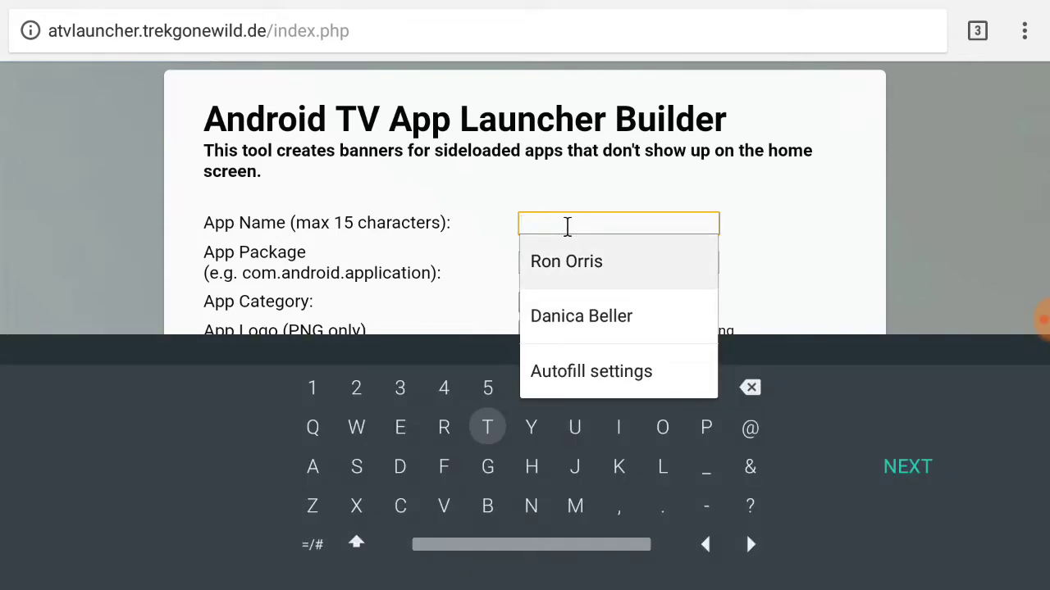
pyautogui.write('S')
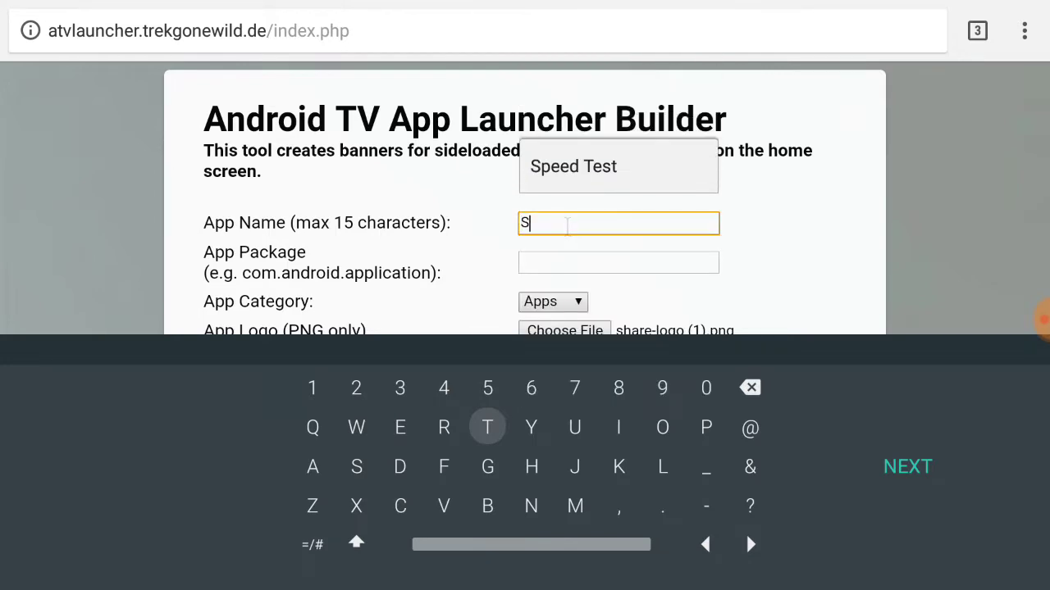
pyautogui.click(573, 188)
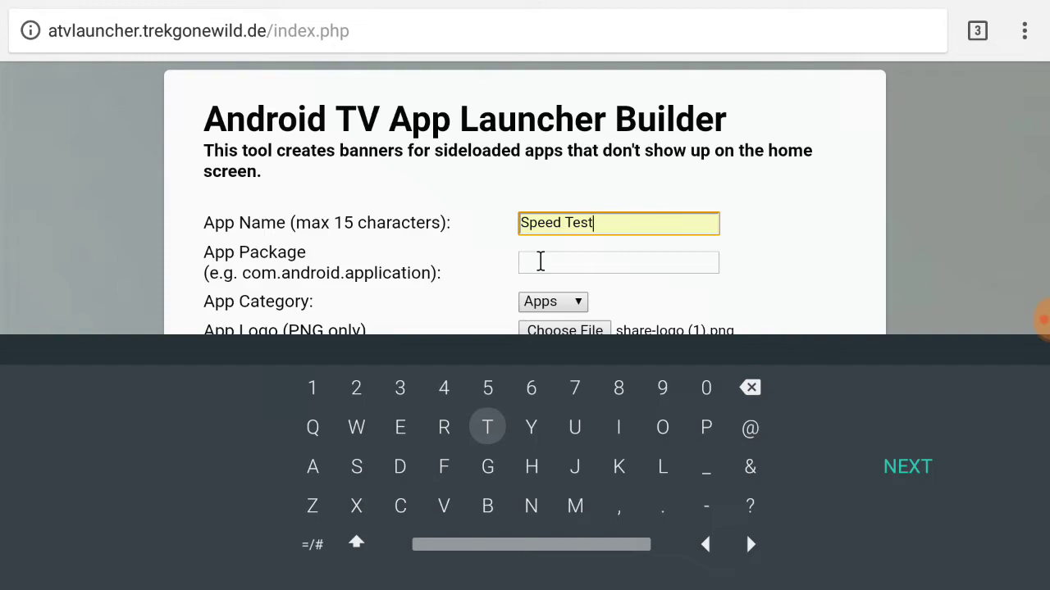
pyautogui.press('Escape')
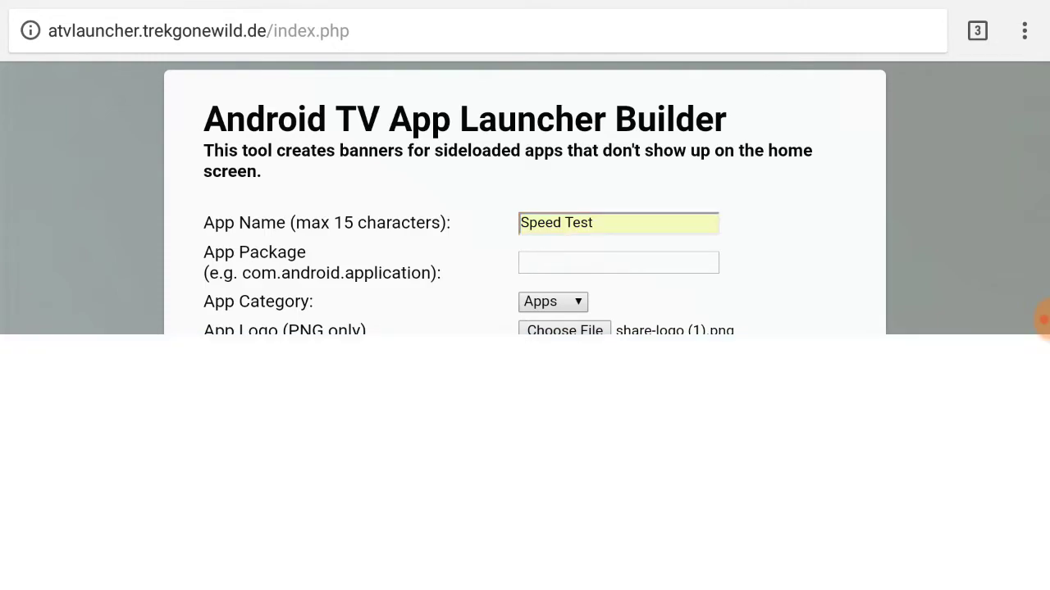
# Switch to the AIDA64 system information app from the home screen's favorites row
pyautogui.press('Home')
pyautogui.press('Right')
pyautogui.press('Right')
pyautogui.press('Right')
pyautogui.press('Right')
pyautogui.press('Right')
pyautogui.press('Right')
pyautogui.press('Right')
pyautogui.press('Right')
pyautogui.press('Right')
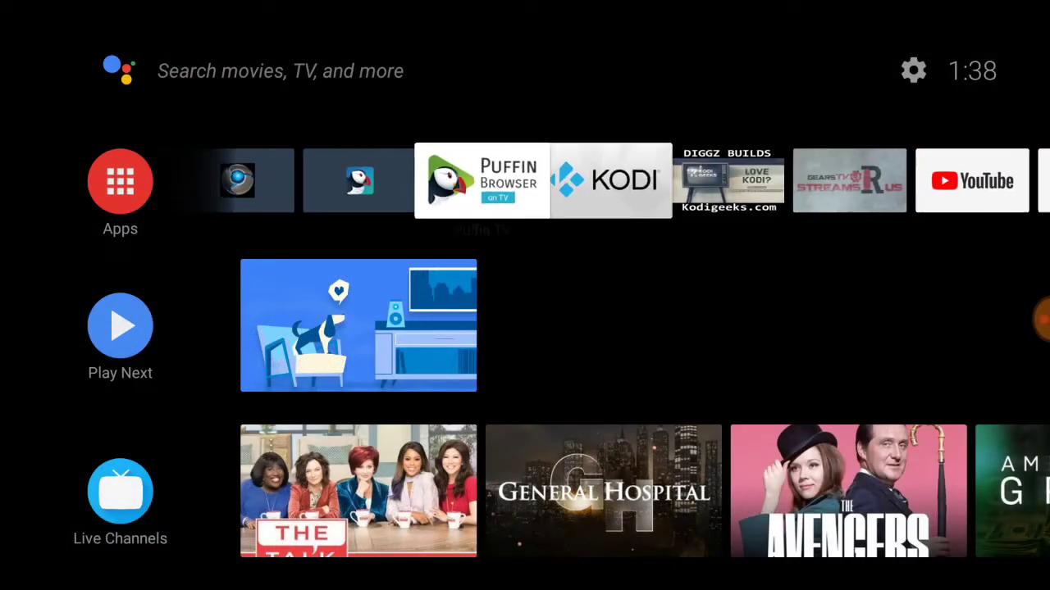
pyautogui.press('Right')
pyautogui.press('Right')
pyautogui.press('Right')
pyautogui.press('Right')
pyautogui.press('Right')
pyautogui.press('Right')
pyautogui.press('Right')
pyautogui.press('Right')
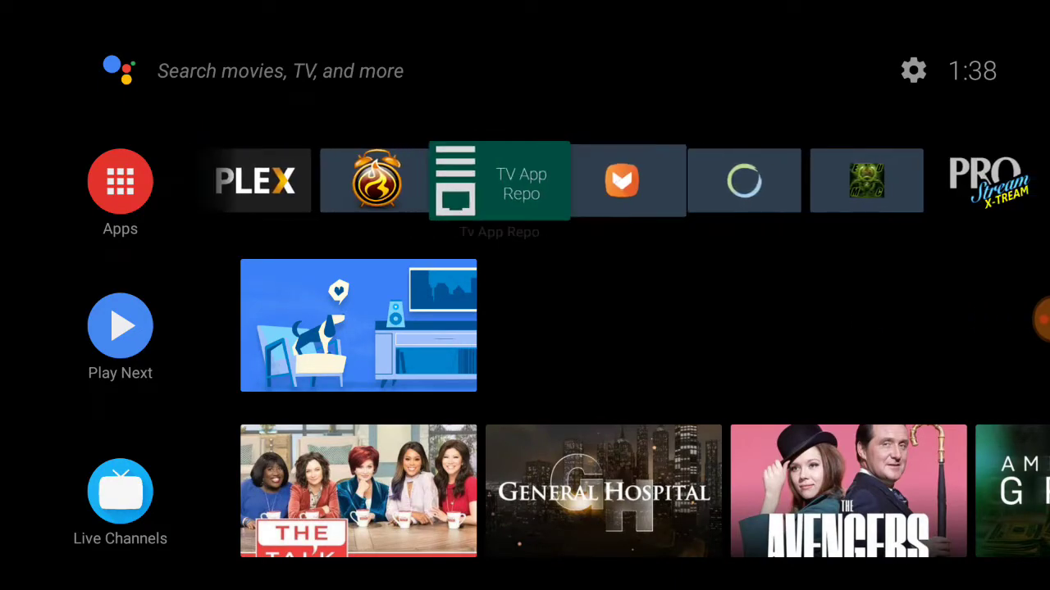
pyautogui.press('Left')
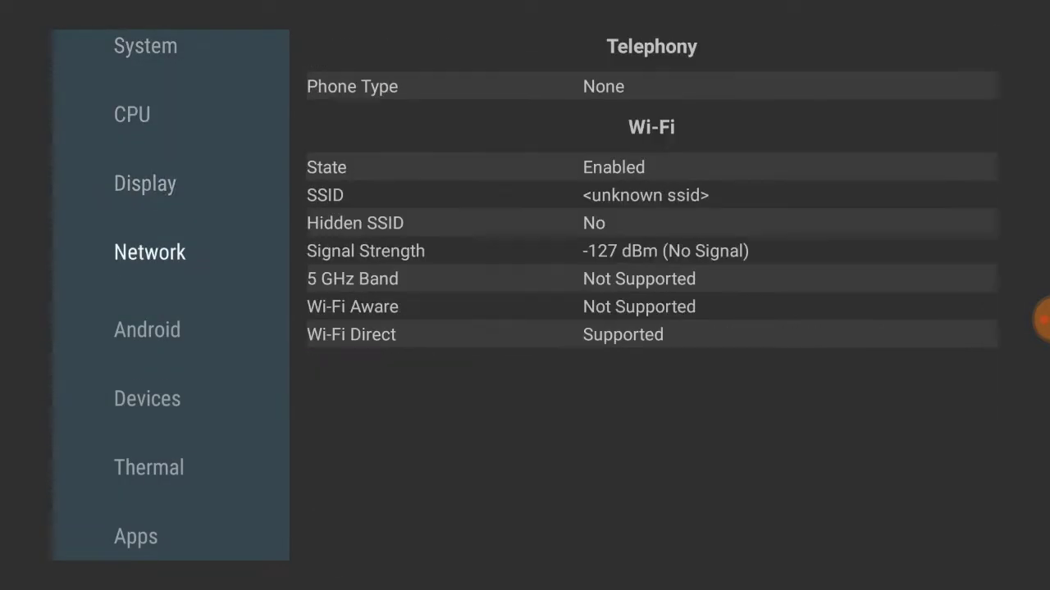
# Show the list of installed apps with their package names in AIDA64
pyautogui.press('Down')
pyautogui.press('Down')
pyautogui.press('Down')
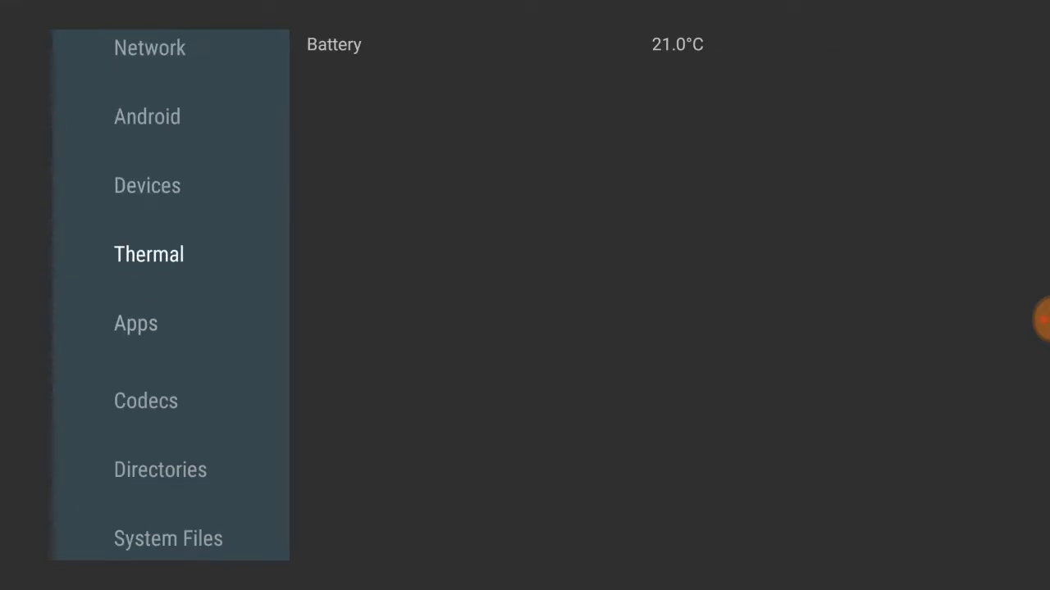
pyautogui.press('Down')
pyautogui.press('Down')
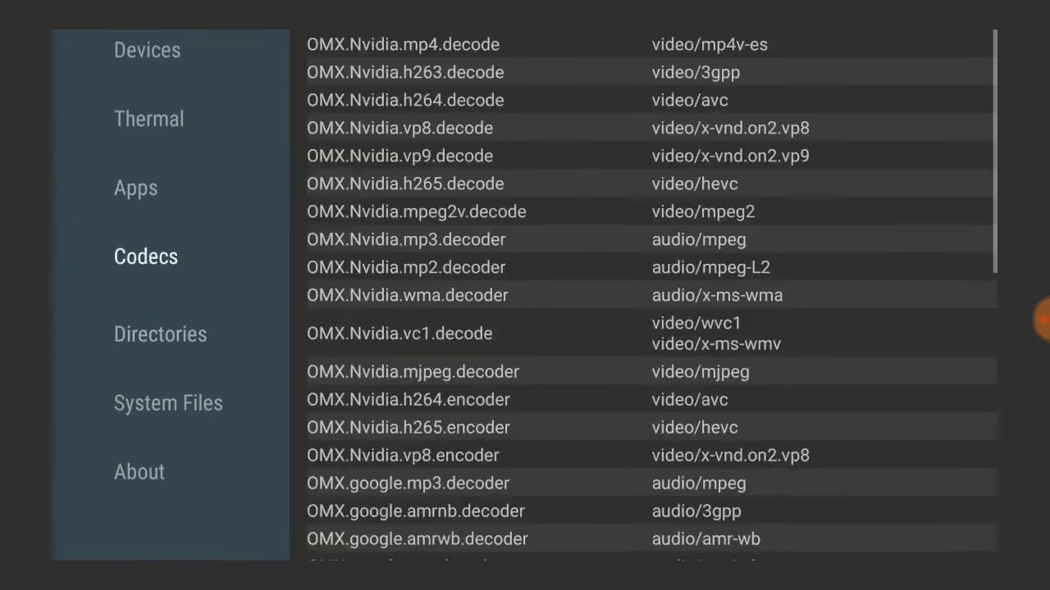
pyautogui.press('Up')
pyautogui.press('Right')
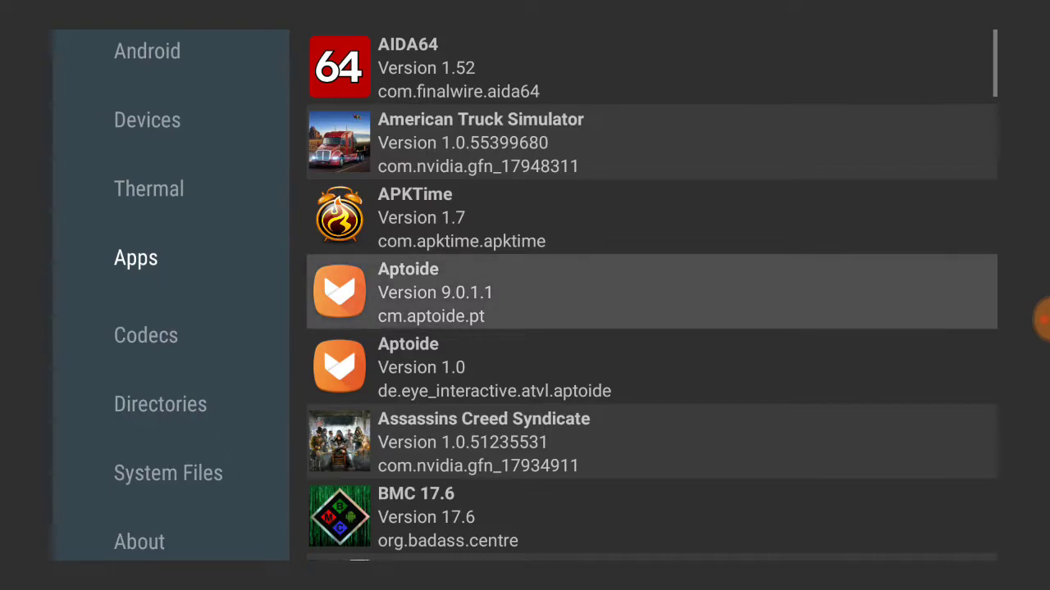
# Find the Speedtest entry in the installed apps list to read its full package name
pyautogui.press('Down')
pyautogui.press('Down')
pyautogui.press('Down')
pyautogui.press('Down')
pyautogui.press('Down')
pyautogui.press('Down')
pyautogui.press('Down')
pyautogui.press('Down')
pyautogui.press('Down')
pyautogui.press('Down')
pyautogui.press('Down')
pyautogui.press('Down')
pyautogui.press('Down')
pyautogui.press('Down')
pyautogui.press('Down')
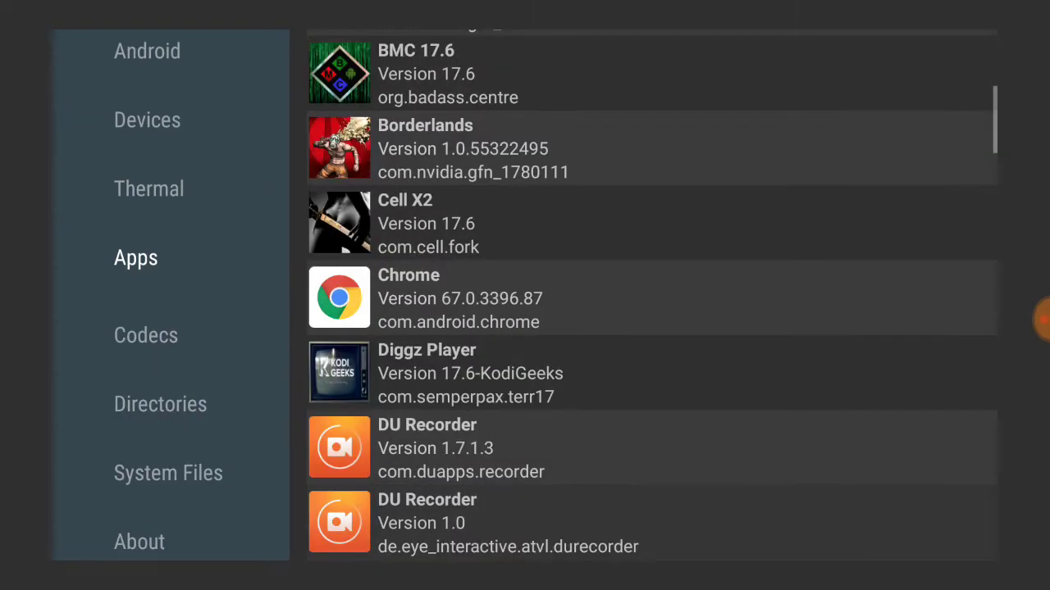
pyautogui.press('Down')
pyautogui.press('Down')
pyautogui.press('Down')
pyautogui.press('Down')
pyautogui.press('Down')
pyautogui.press('Down')
pyautogui.press('Down')
pyautogui.press('Down')
pyautogui.press('Down')
pyautogui.press('Down')
pyautogui.press('Down')
pyautogui.press('Down')
pyautogui.press('Down')
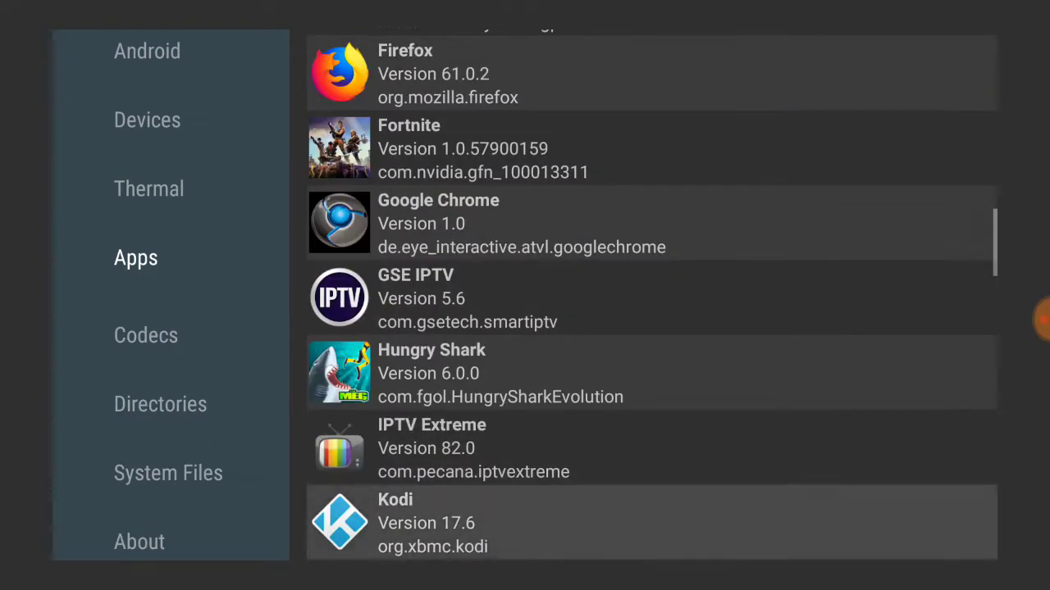
pyautogui.press('Down')
pyautogui.press('Down')
pyautogui.press('Down')
pyautogui.press('Down')
pyautogui.press('Down')
pyautogui.press('Down')
pyautogui.press('Down')
pyautogui.press('Down')
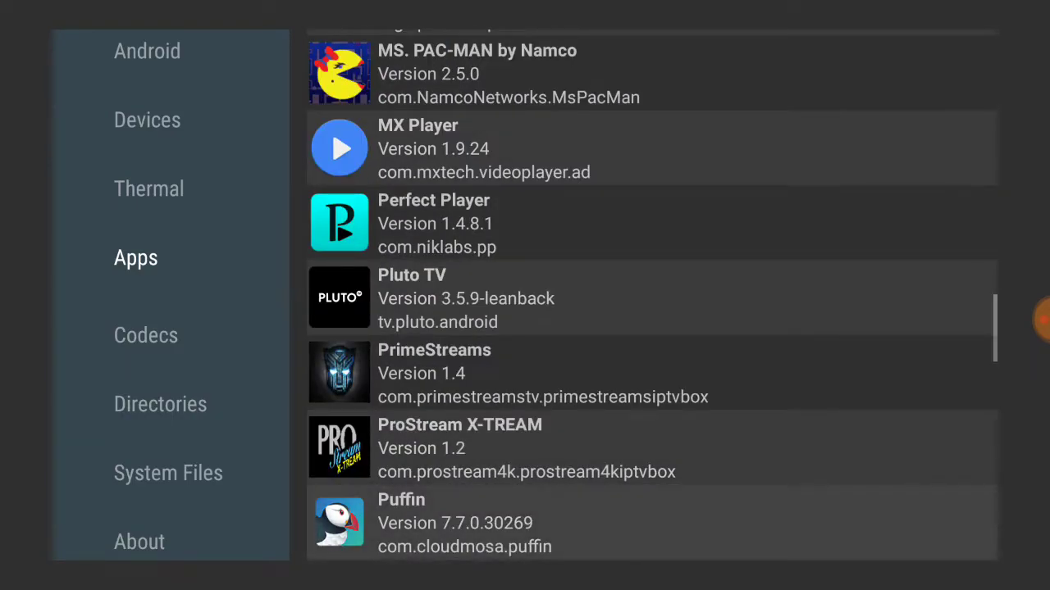
pyautogui.press('Down')
pyautogui.press('Down')
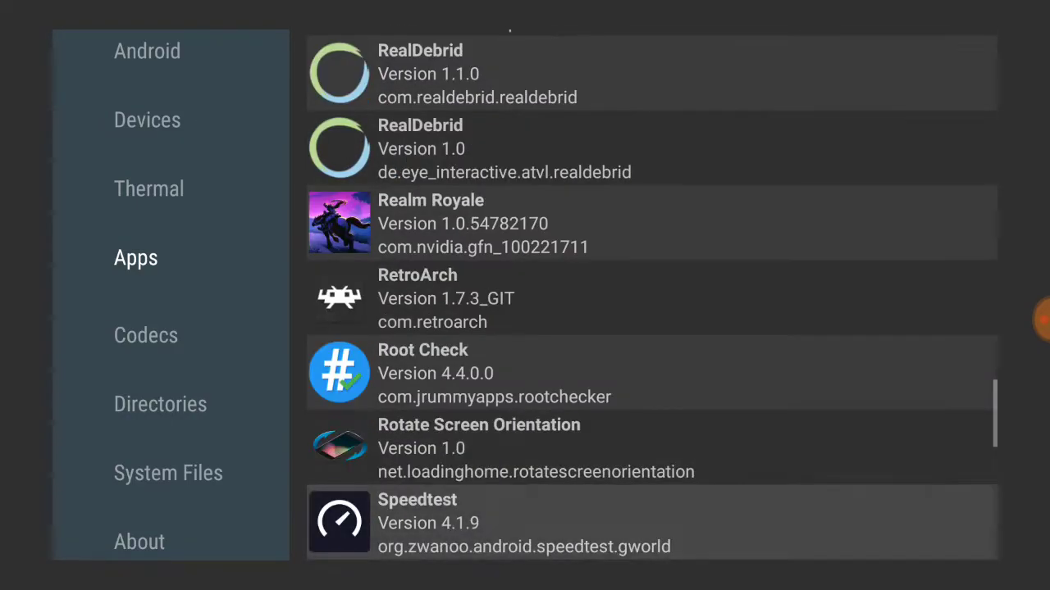
pyautogui.press('Down')
pyautogui.press('Up')
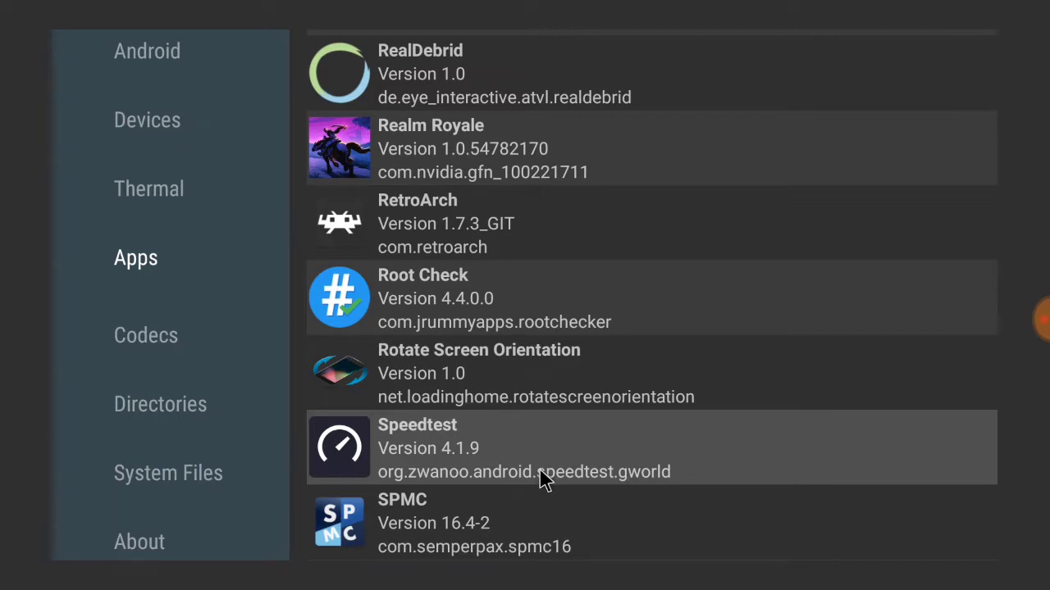
# Leave the system information app and open the Apps section of the device settings from the home screen
pyautogui.press('Escape')
pyautogui.press('Up')
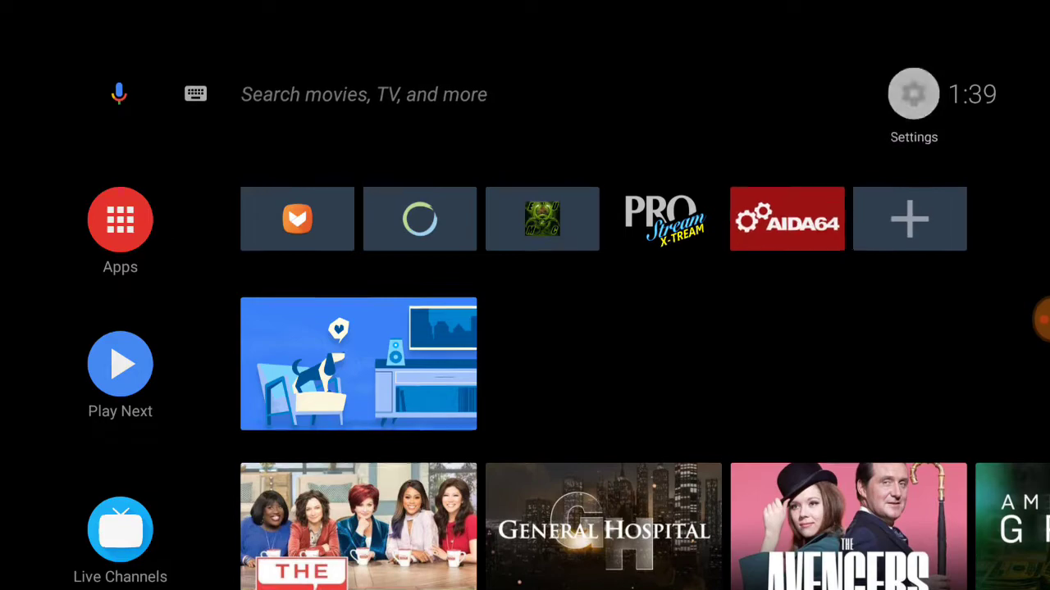
pyautogui.press('Return')
pyautogui.press('Down')
pyautogui.press('Down')
pyautogui.press('Down')
pyautogui.press('Down')
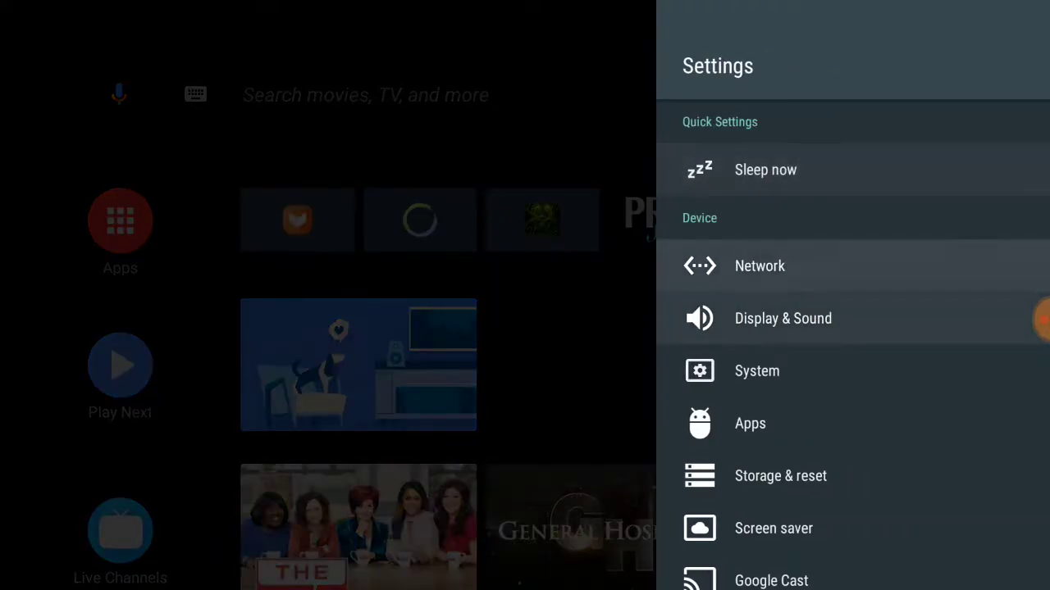
pyautogui.press('Return')
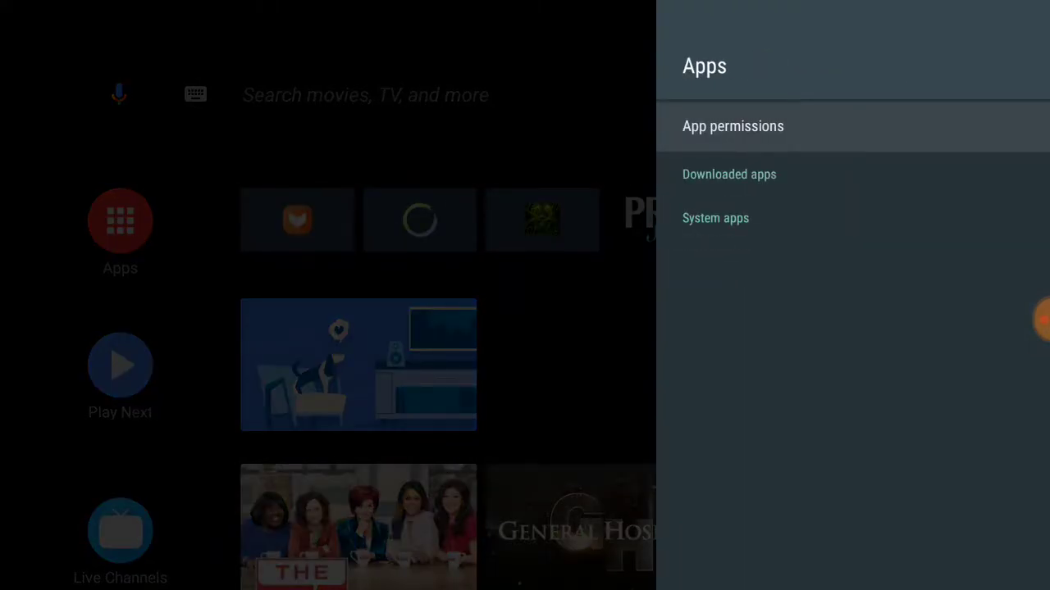
# Find Speedtest among the downloaded apps and open its details
pyautogui.press('Down')
pyautogui.press('Down')
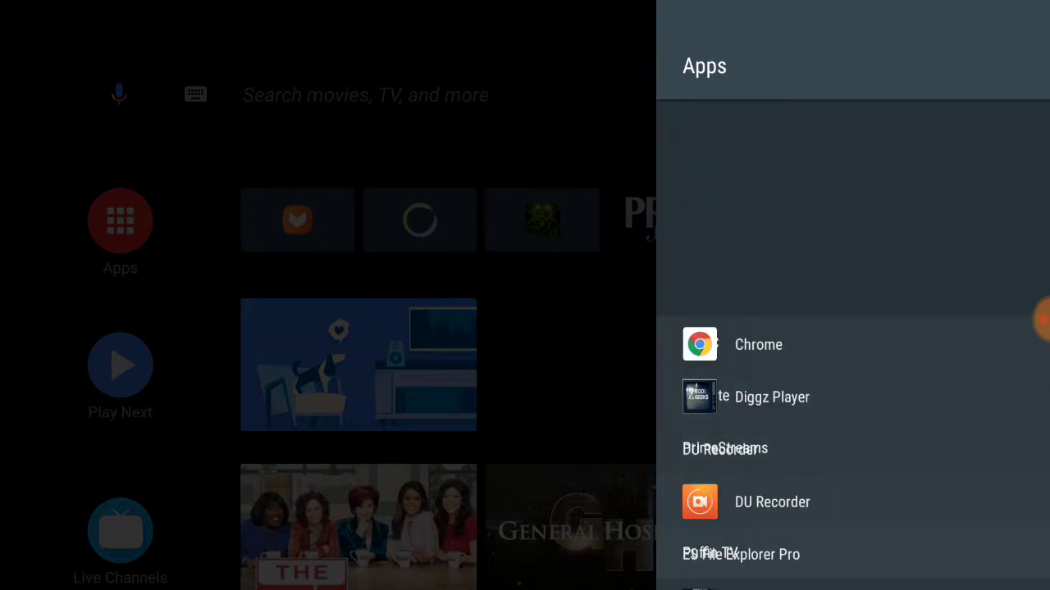
pyautogui.press('Down')
pyautogui.press('Down')
pyautogui.press('Down')
pyautogui.press('Down')
pyautogui.press('Down')
pyautogui.press('Down')
pyautogui.press('Down')
pyautogui.press('Down')
pyautogui.press('Down')
pyautogui.press('Down')
pyautogui.press('Down')
pyautogui.press('Down')
pyautogui.press('Down')
pyautogui.press('Down')
pyautogui.press('Down')
pyautogui.press('Down')
pyautogui.press('Down')
pyautogui.press('Down')
pyautogui.press('Down')
pyautogui.press('Down')
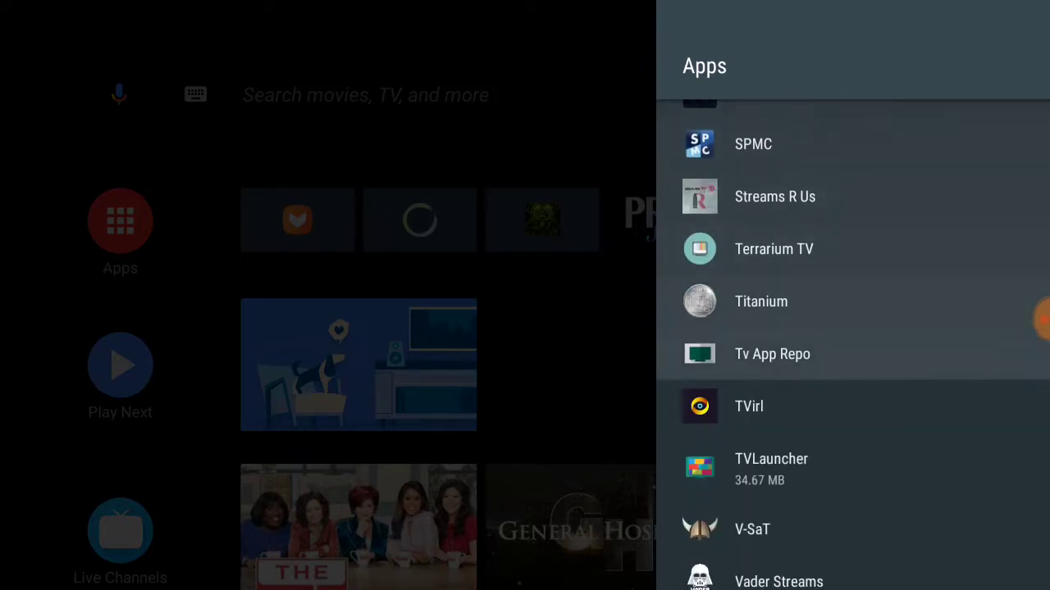
pyautogui.press('Up')
pyautogui.press('Up')
pyautogui.press('Up')
pyautogui.press('Up')
pyautogui.press('Up')
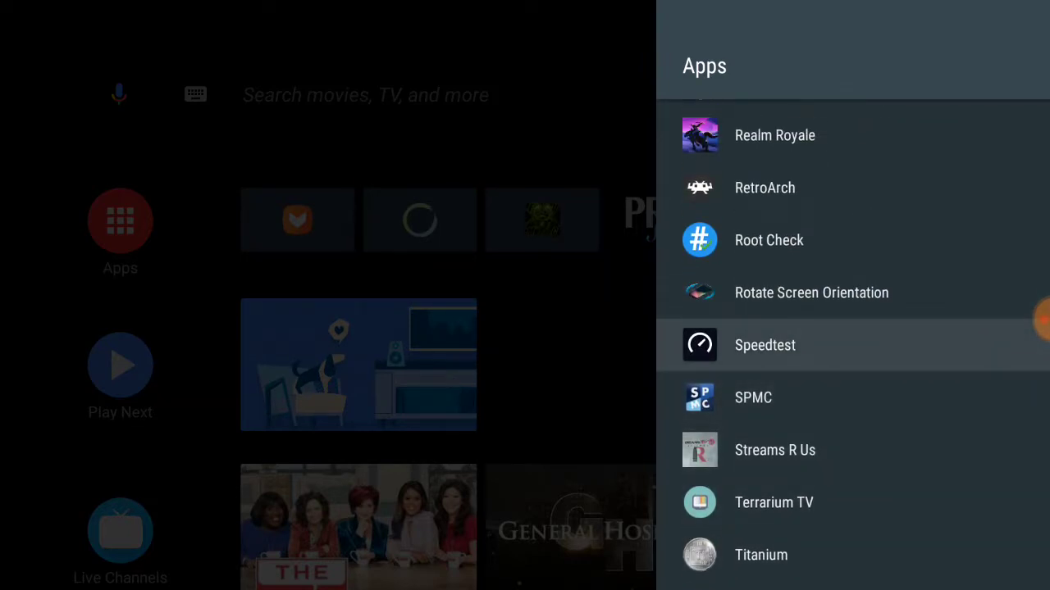
pyautogui.press('Return')
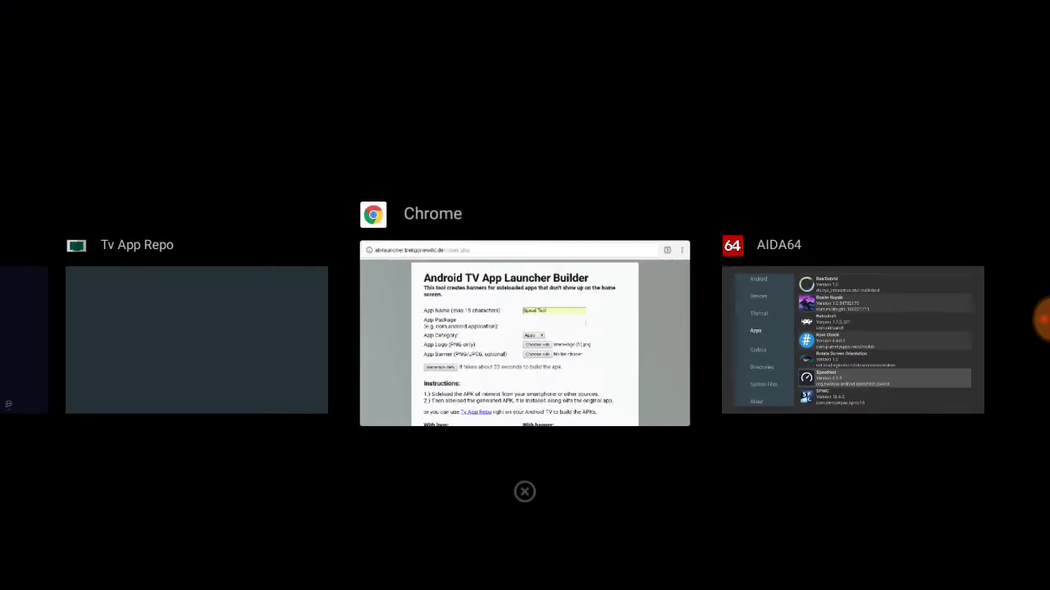
# Switch back to Chrome and enter org.zwanoo.android.speedtest.gworld as the app package in the launcher builder form
pyautogui.press('Return')
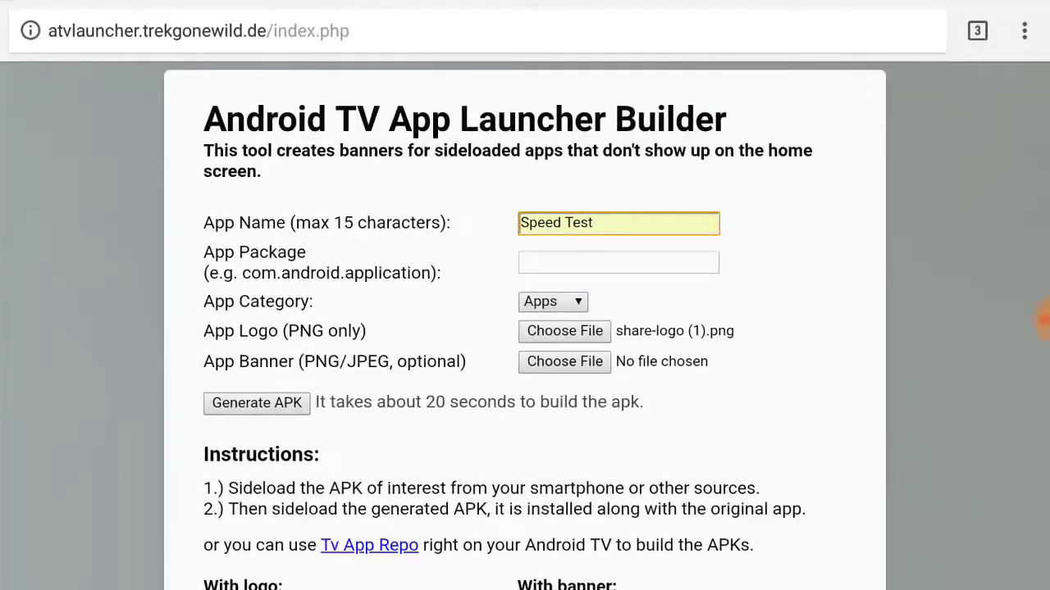
pyautogui.click(605, 259)
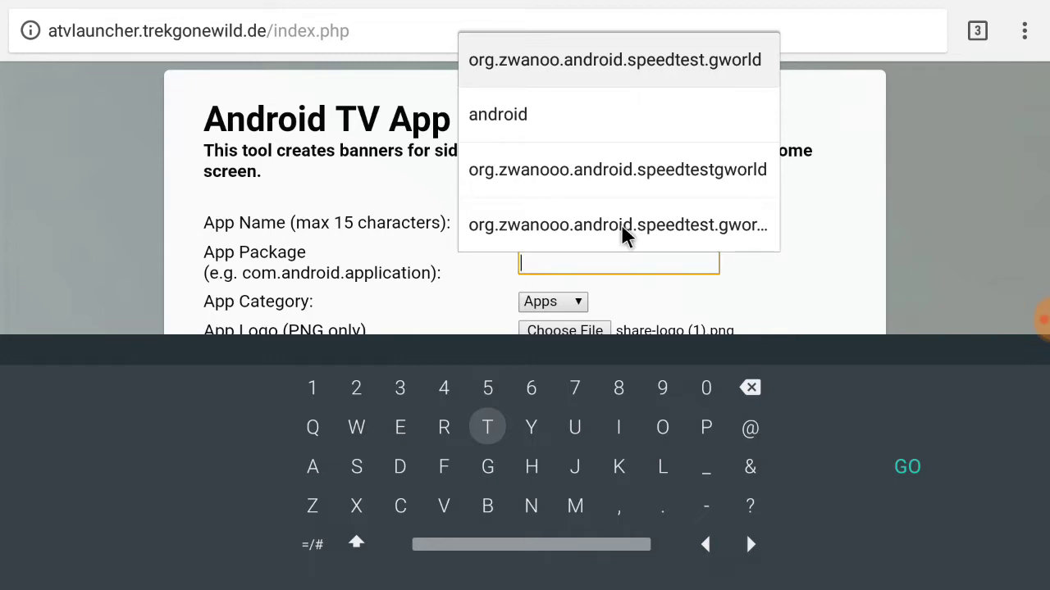
pyautogui.click(642, 61)
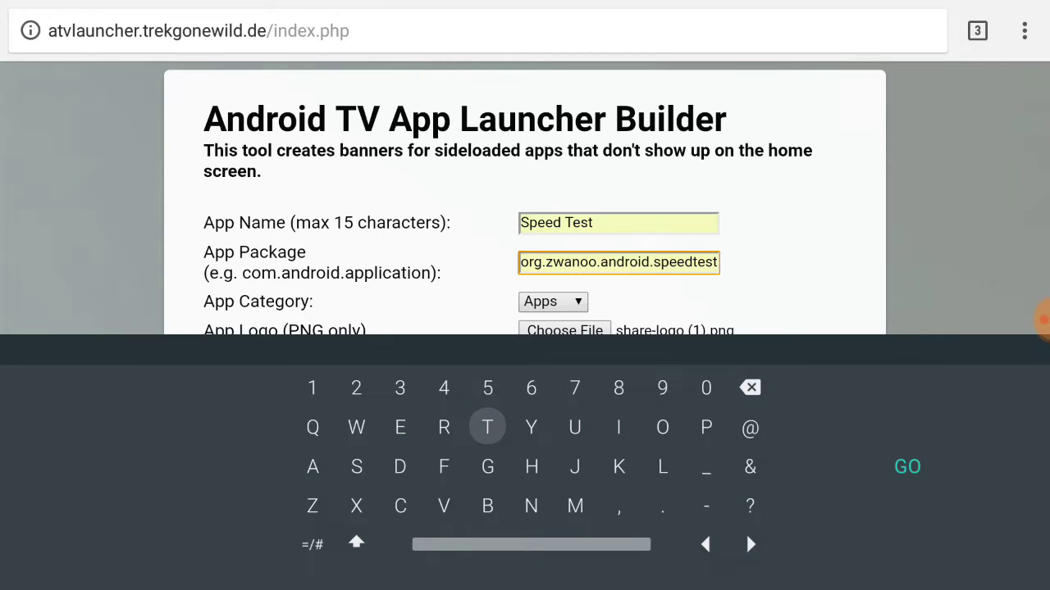
pyautogui.press('Down')
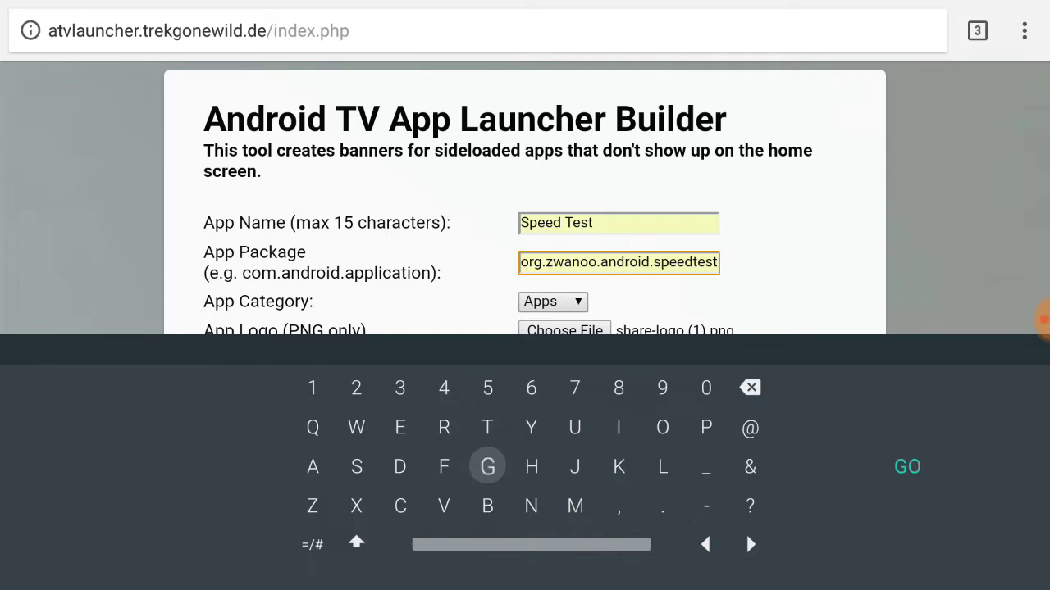
pyautogui.press('Up')
pyautogui.press('Up')
pyautogui.press('Right')
pyautogui.press('Right')
pyautogui.press('Right')
pyautogui.press('Right')
pyautogui.press('Right')
pyautogui.press('Right')
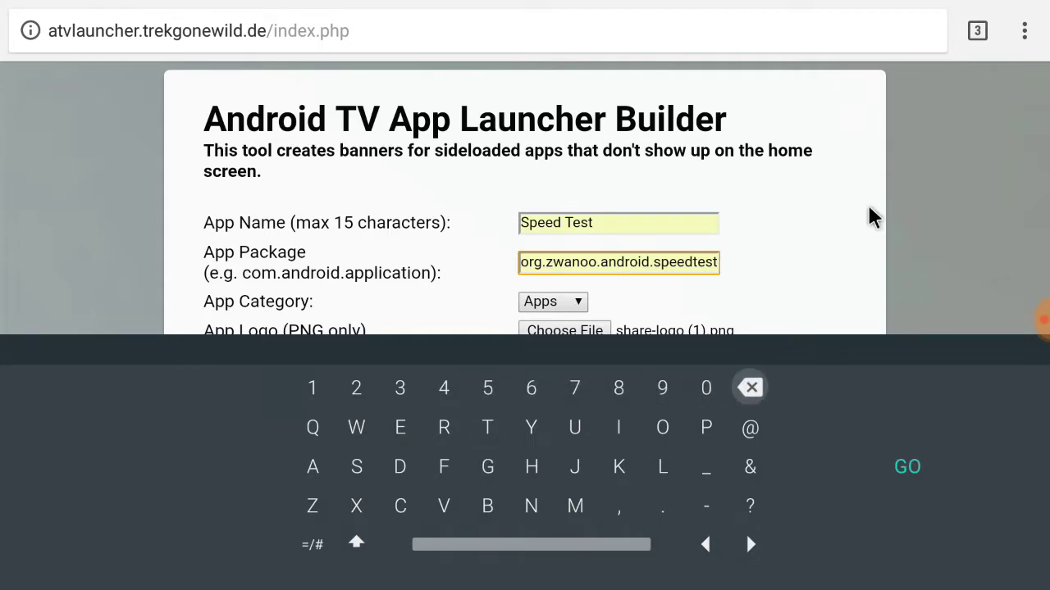
pyautogui.press('Escape')
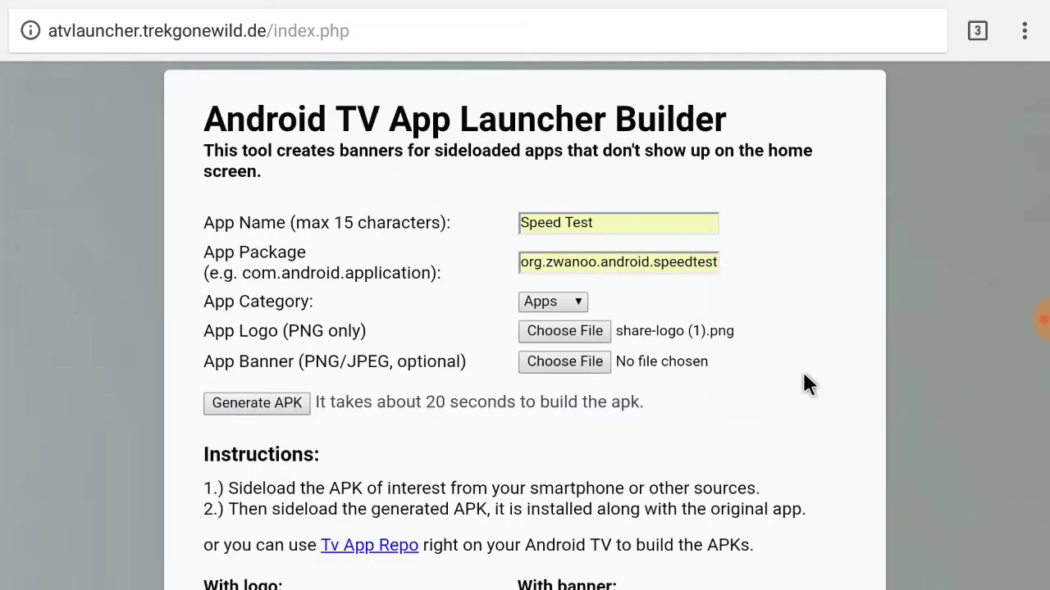
# Check the category choices, keep Apps, and generate the launcher APK
pyautogui.click(551, 307)
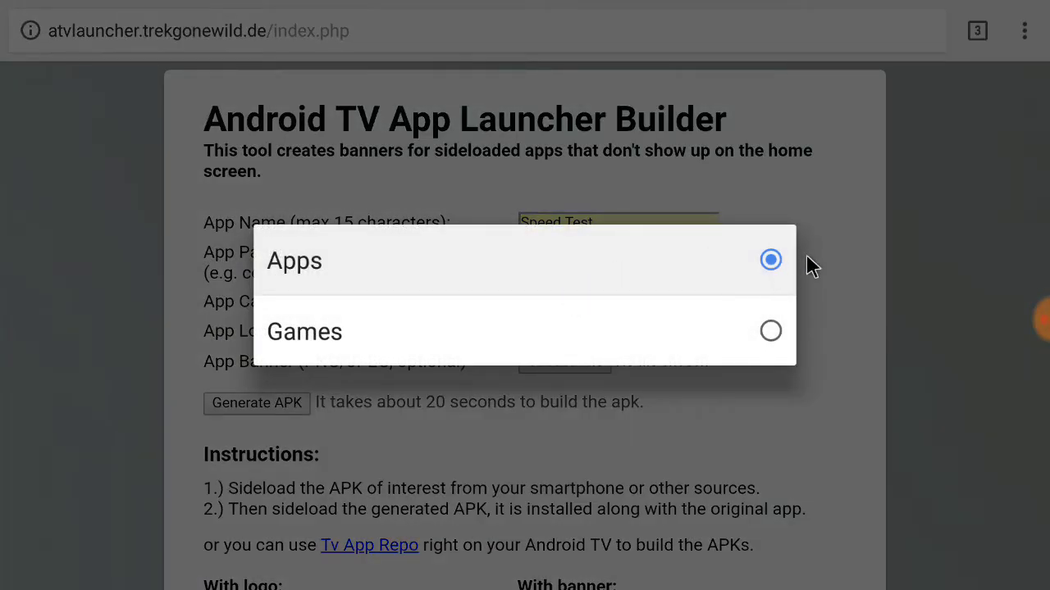
pyautogui.click(967, 237)
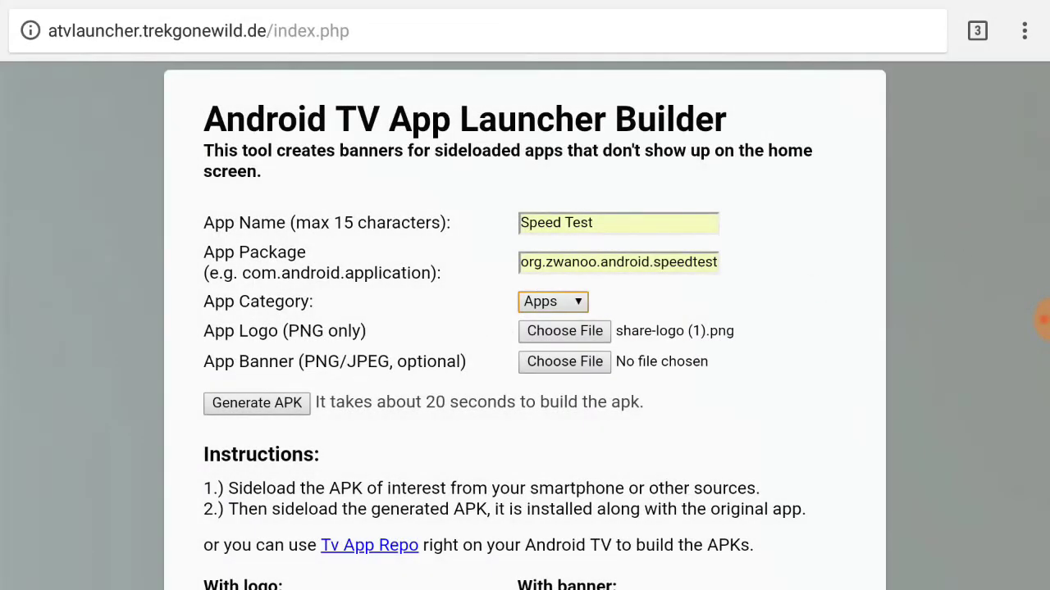
pyautogui.click(266, 404)
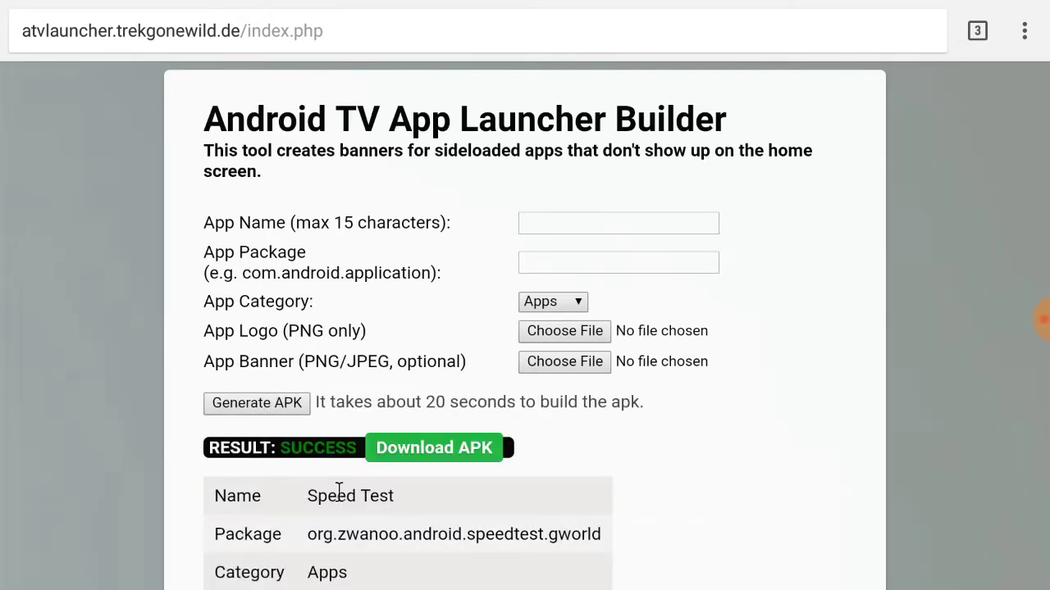
# Download the generated Speed Test APK and install it
pyautogui.click(422, 453)
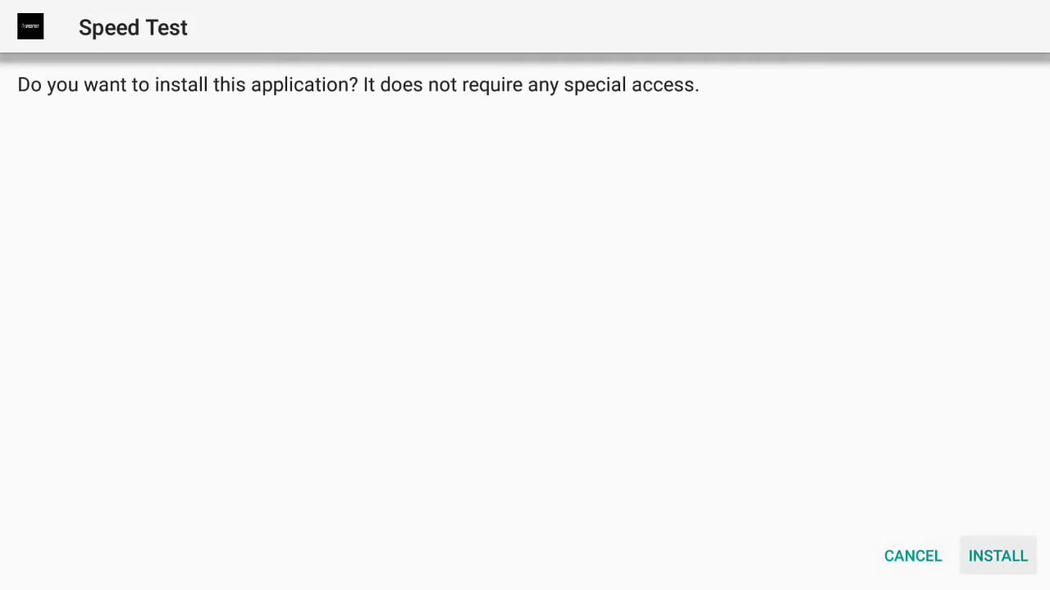
pyautogui.press('Return')
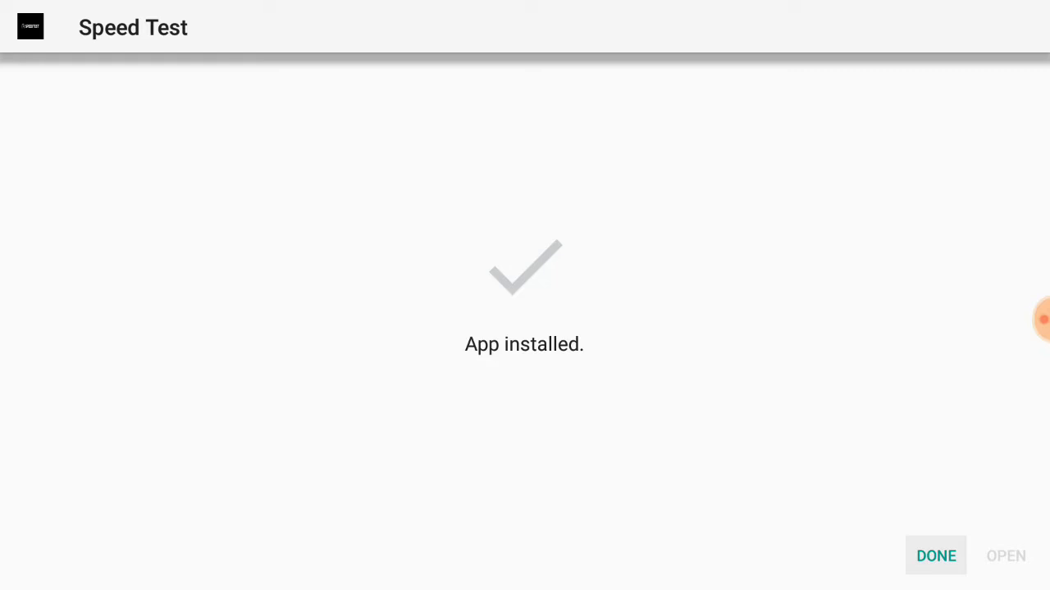
pyautogui.press('Return')
# Return to the home screen and add the Speed Test launcher to the favorite apps row
pyautogui.press('Home')
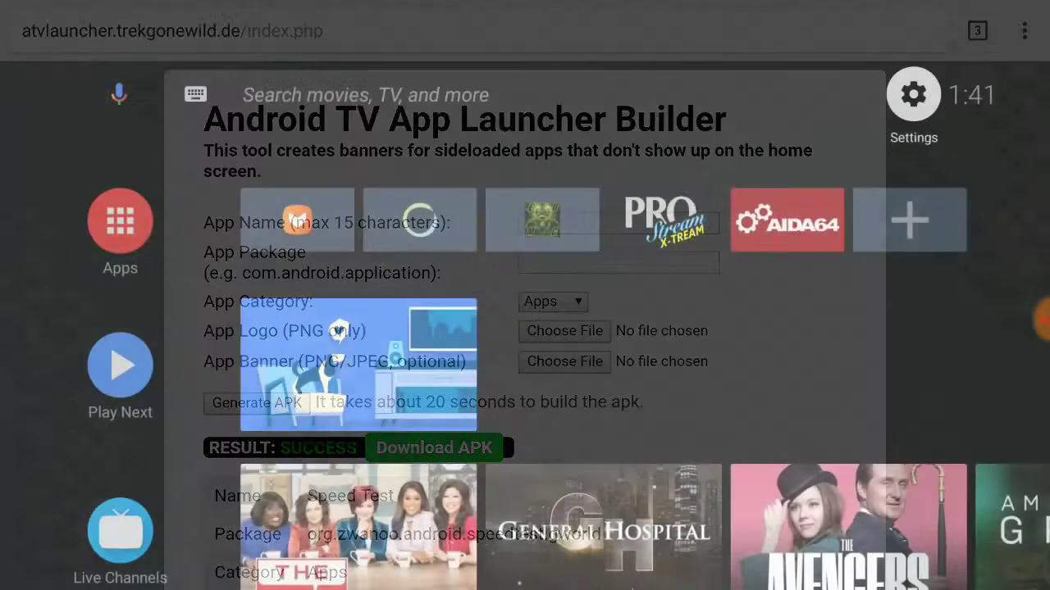
pyautogui.press('Right')
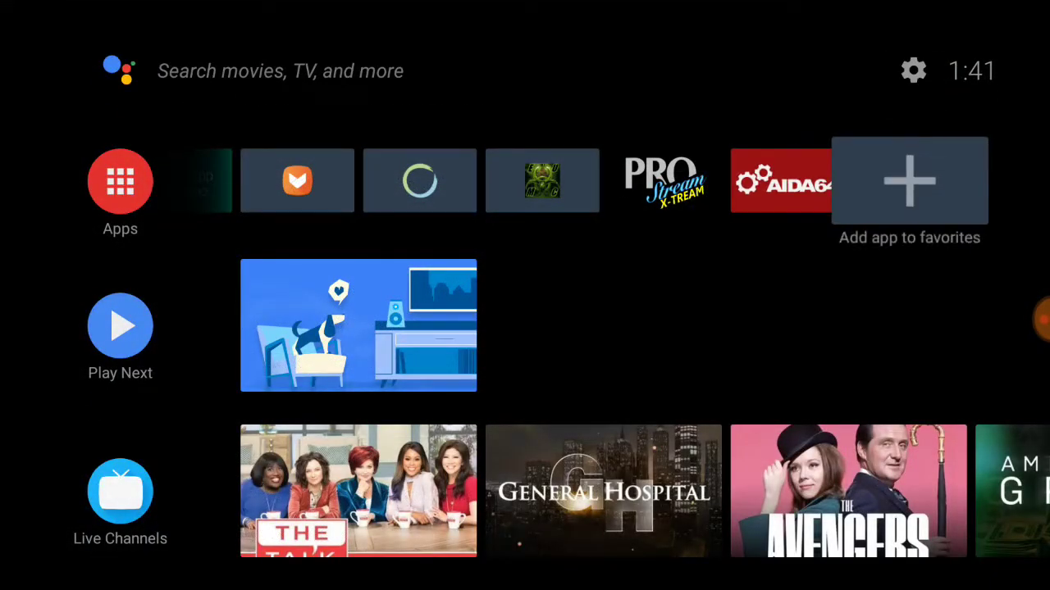
pyautogui.press('Return')
pyautogui.press('Down')
pyautogui.press('Down')
pyautogui.press('Down')
pyautogui.press('Down')
pyautogui.press('Down')
pyautogui.press('Down')
pyautogui.press('Down')
pyautogui.press('Down')
pyautogui.press('Down')
pyautogui.press('Down')
pyautogui.press('Down')
pyautogui.press('Down')
pyautogui.press('Down')
pyautogui.press('Down')
pyautogui.press('Down')
pyautogui.press('Down')
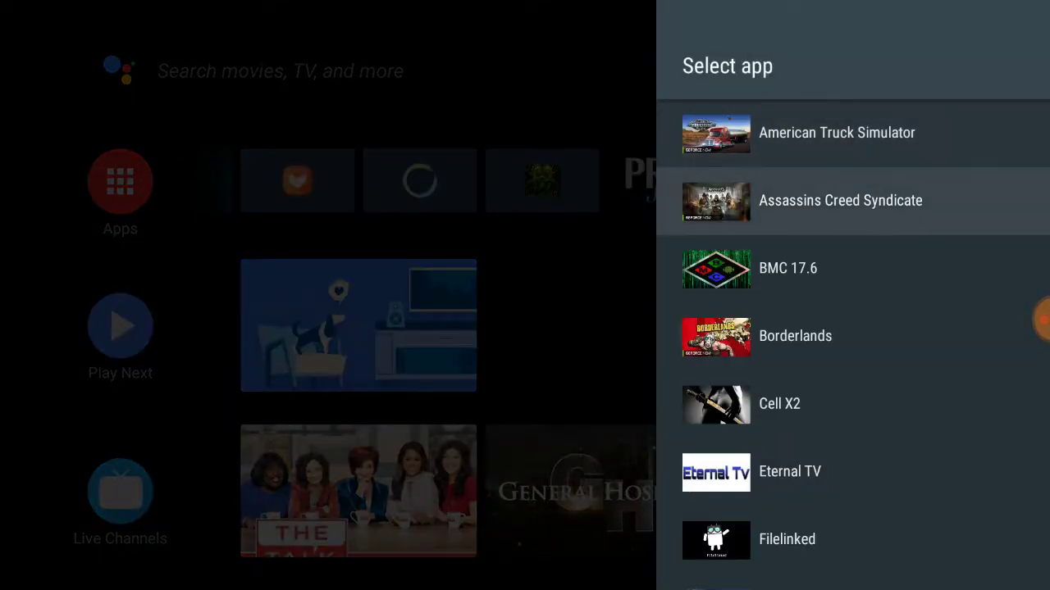
pyautogui.press('Down')
pyautogui.press('Down')
pyautogui.press('Down')
pyautogui.press('Down')
pyautogui.press('Down')
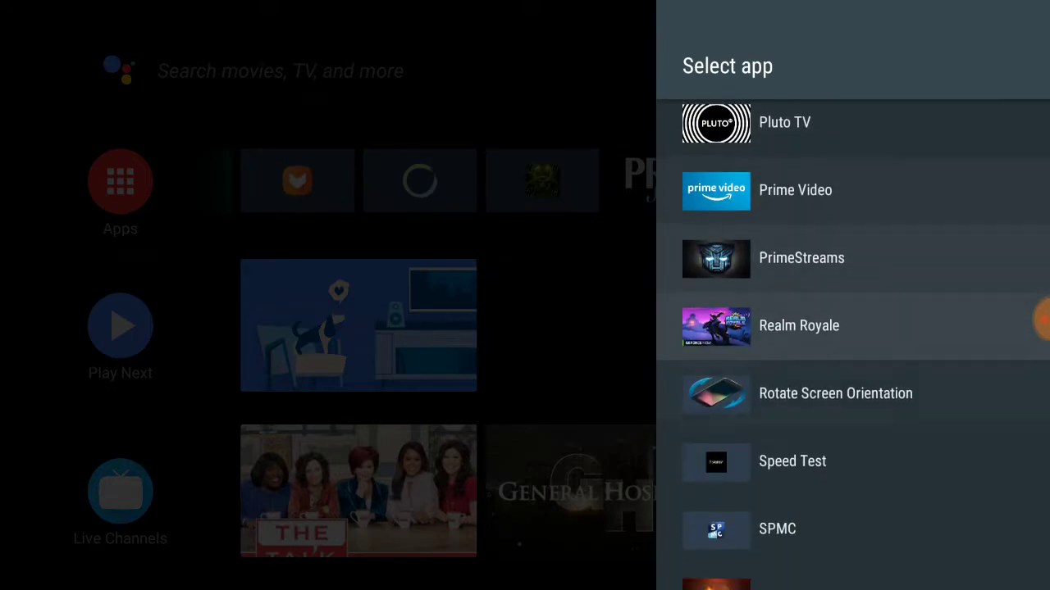
pyautogui.press('Return')
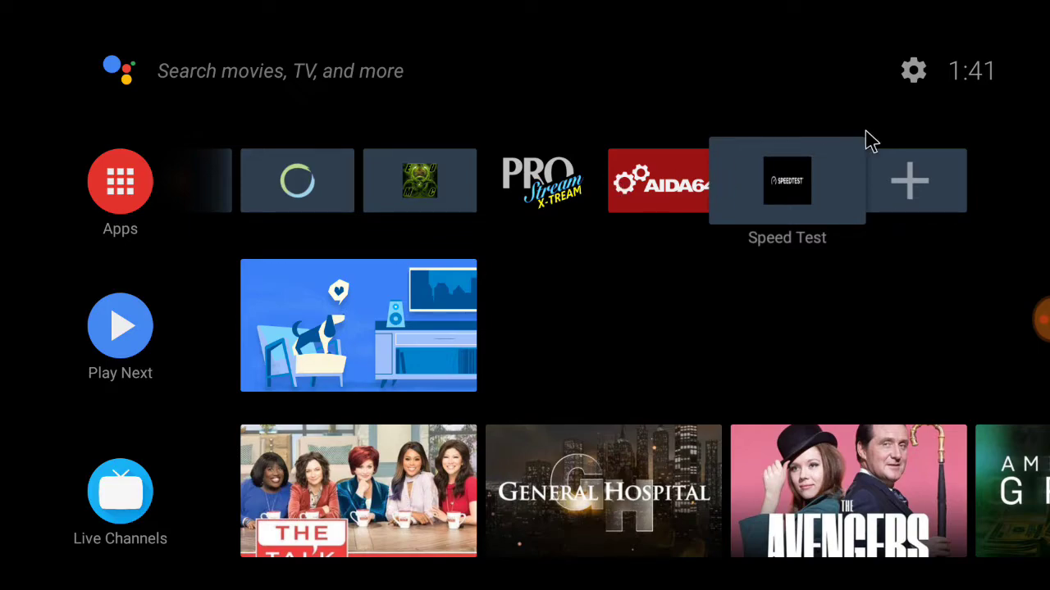
# Open the device settings from the home screen and go to the Apps section
pyautogui.click(931, 73)
pyautogui.press('Down')
pyautogui.press('Down')
pyautogui.press('Down')
pyautogui.press('Down')
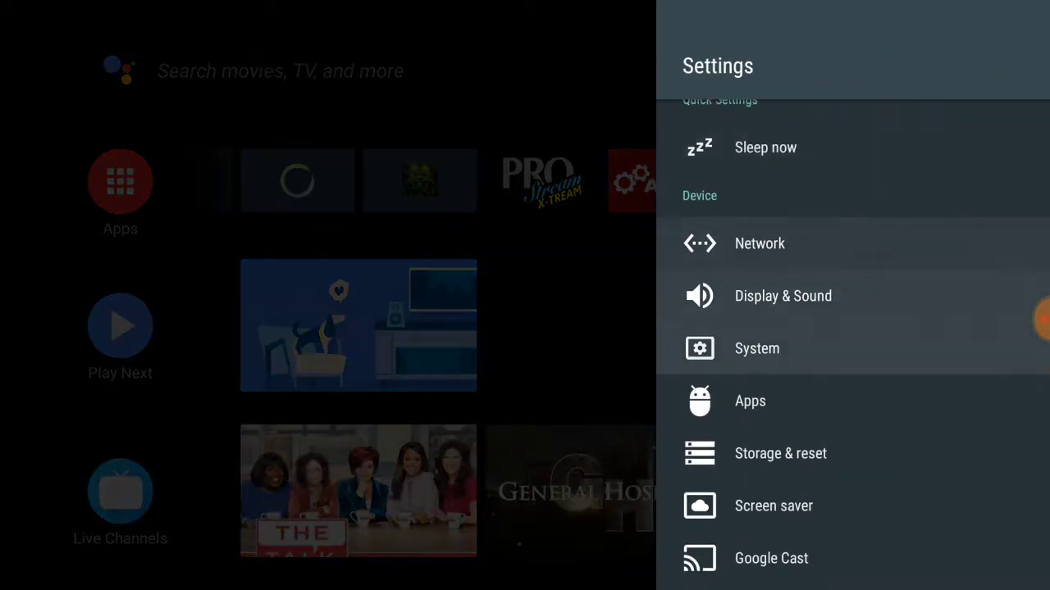
pyautogui.press('Down')
pyautogui.press('Down')
pyautogui.press('Down')
pyautogui.press('Down')
pyautogui.press('Down')
pyautogui.press('Down')
pyautogui.press('Up')
pyautogui.press('Up')
pyautogui.press('Up')
pyautogui.press('Up')
pyautogui.press('Up')
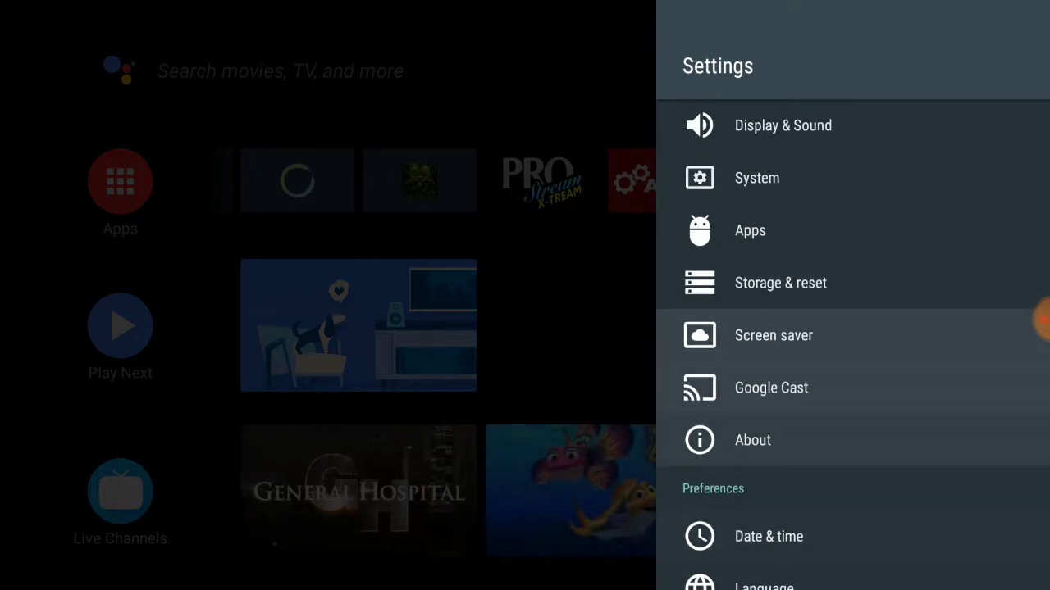
pyautogui.press('Up')
pyautogui.press('Return')
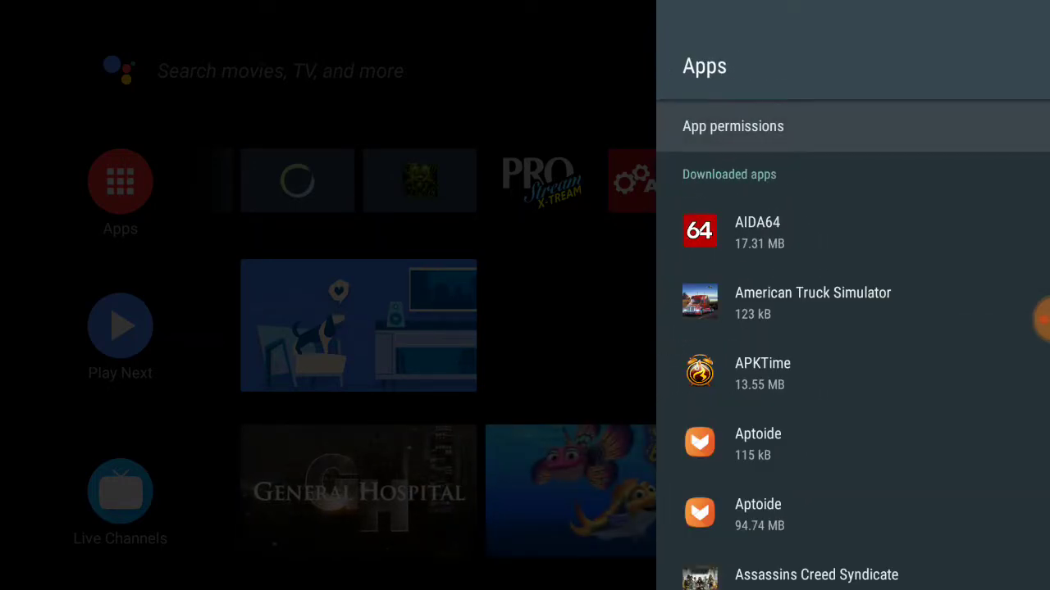
# Uninstall the Speed Test launcher from the downloaded apps, leaving the original Speedtest app installed
pyautogui.press('Down')
pyautogui.press('Down')
pyautogui.press('Down')
pyautogui.press('Down')
pyautogui.press('Down')
pyautogui.press('Down')
pyautogui.press('Down')
pyautogui.press('Down')
pyautogui.press('Down')
pyautogui.press('Down')
pyautogui.press('Down')
pyautogui.press('Down')
pyautogui.press('Down')
pyautogui.press('Down')
pyautogui.press('Down')
pyautogui.press('Down')
pyautogui.press('Down')
pyautogui.press('Down')
pyautogui.press('Down')
pyautogui.press('Down')
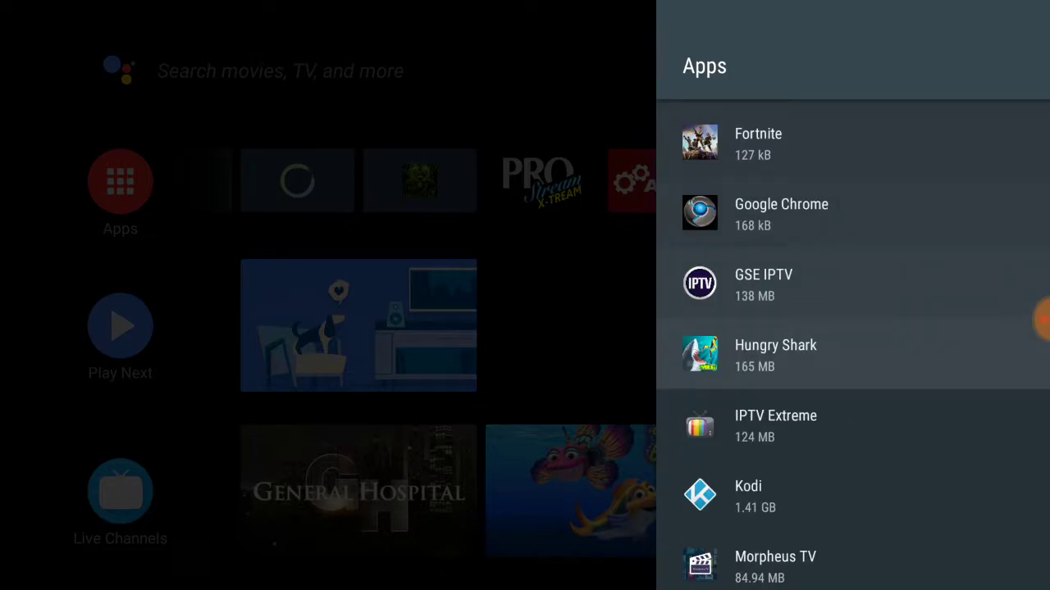
pyautogui.press('Down')
pyautogui.press('Down')
pyautogui.press('Down')
pyautogui.press('Down')
pyautogui.press('Down')
pyautogui.press('Down')
pyautogui.press('Down')
pyautogui.press('Down')
pyautogui.press('Down')
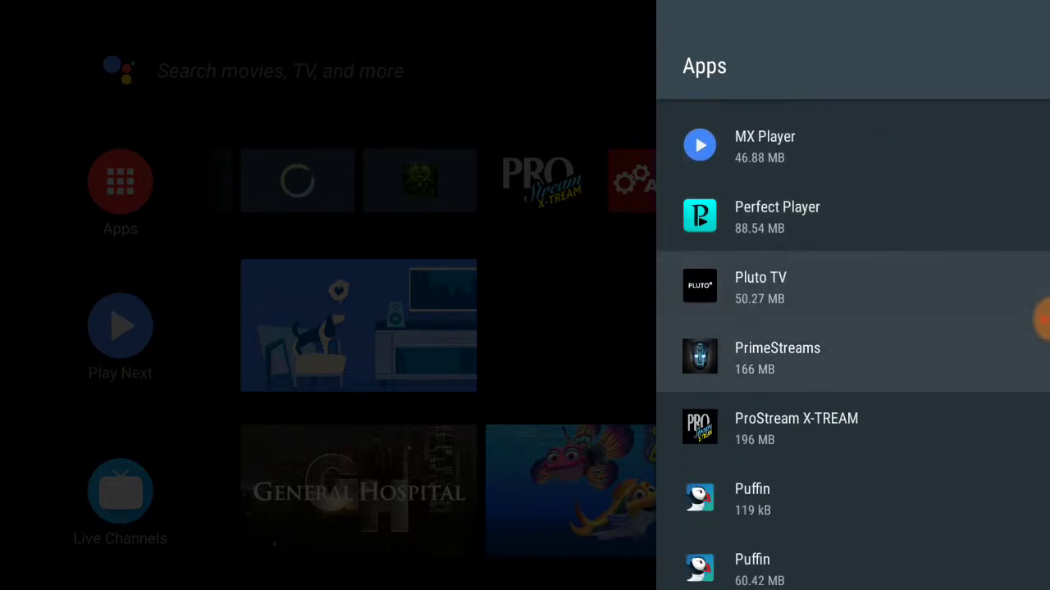
pyautogui.press('Down')
pyautogui.press('Down')
pyautogui.press('Down')
pyautogui.press('Down')
pyautogui.press('Down')
pyautogui.press('Down')
pyautogui.press('Down')
pyautogui.press('Down')
pyautogui.press('Down')
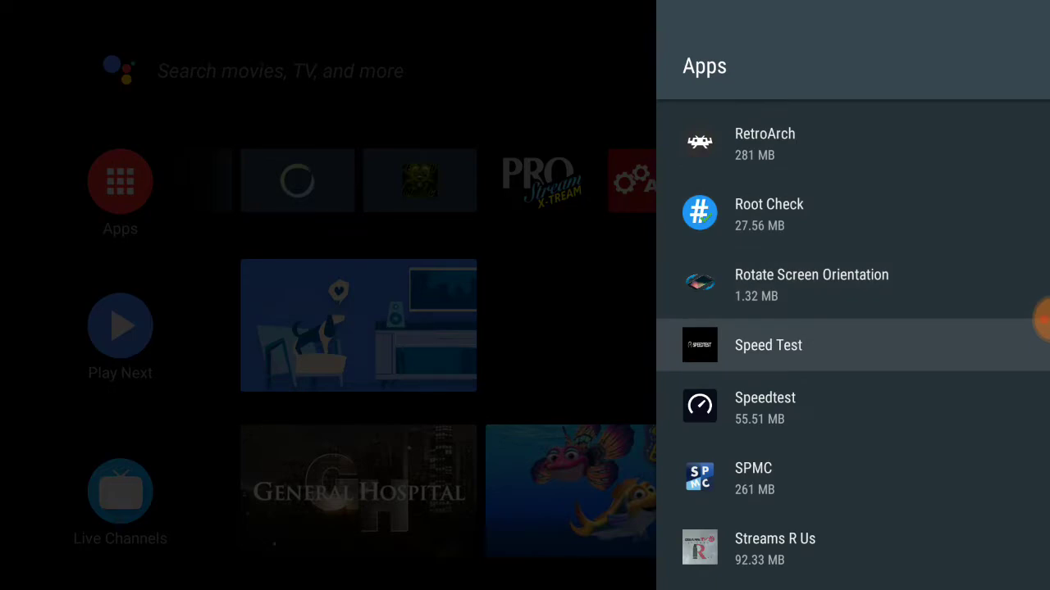
pyautogui.press('Down')
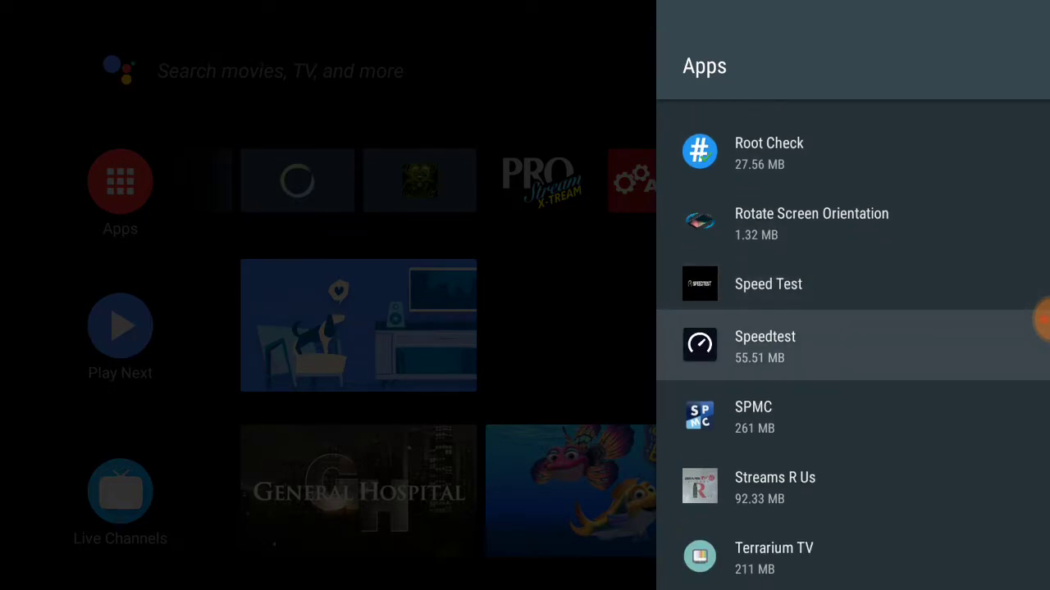
pyautogui.press('Up')
pyautogui.press('Return')
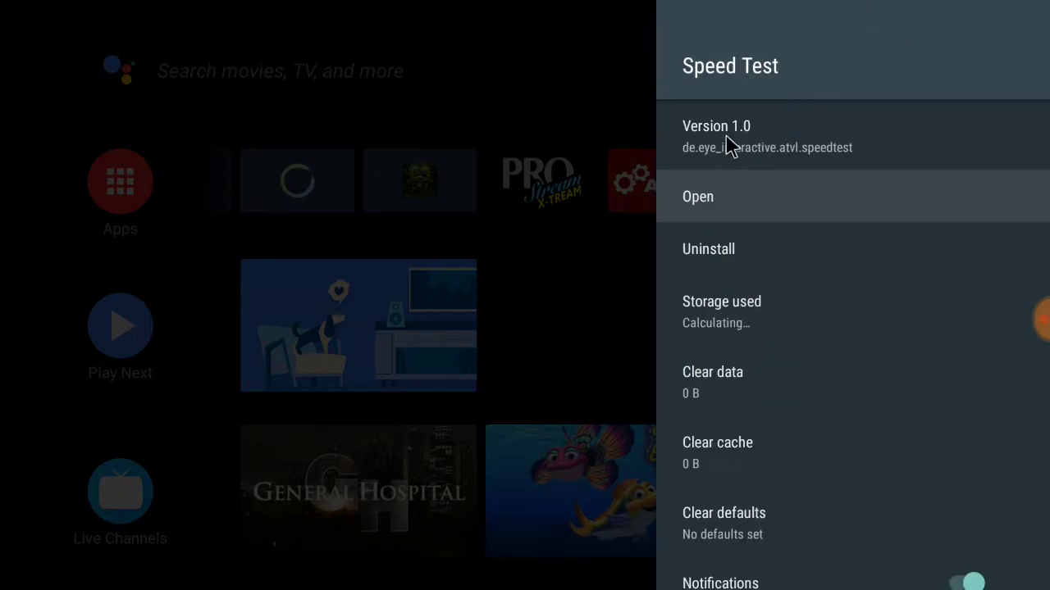
pyautogui.click(708, 250)
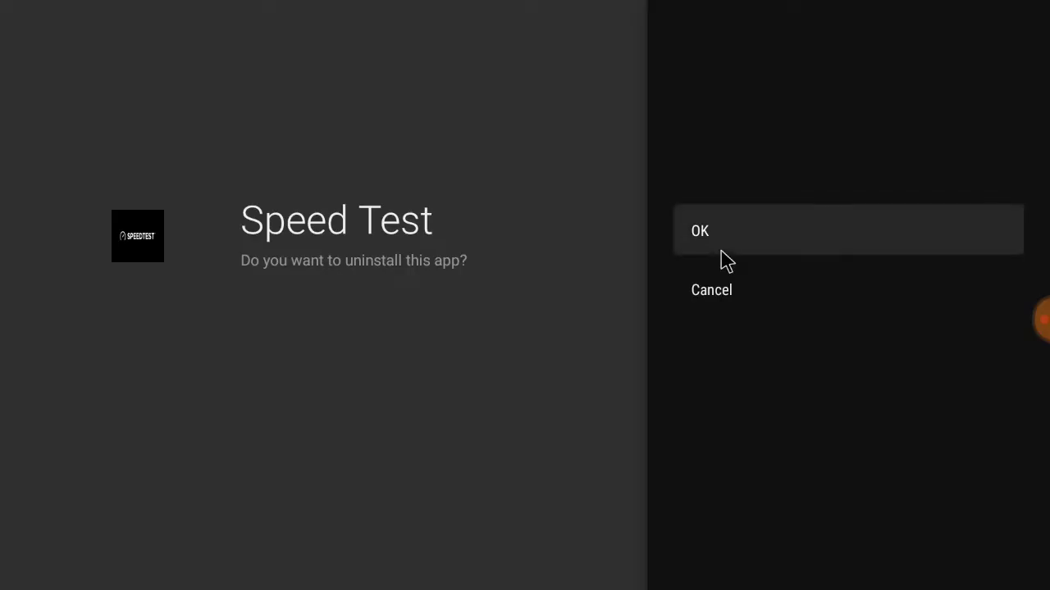
pyautogui.click(721, 252)
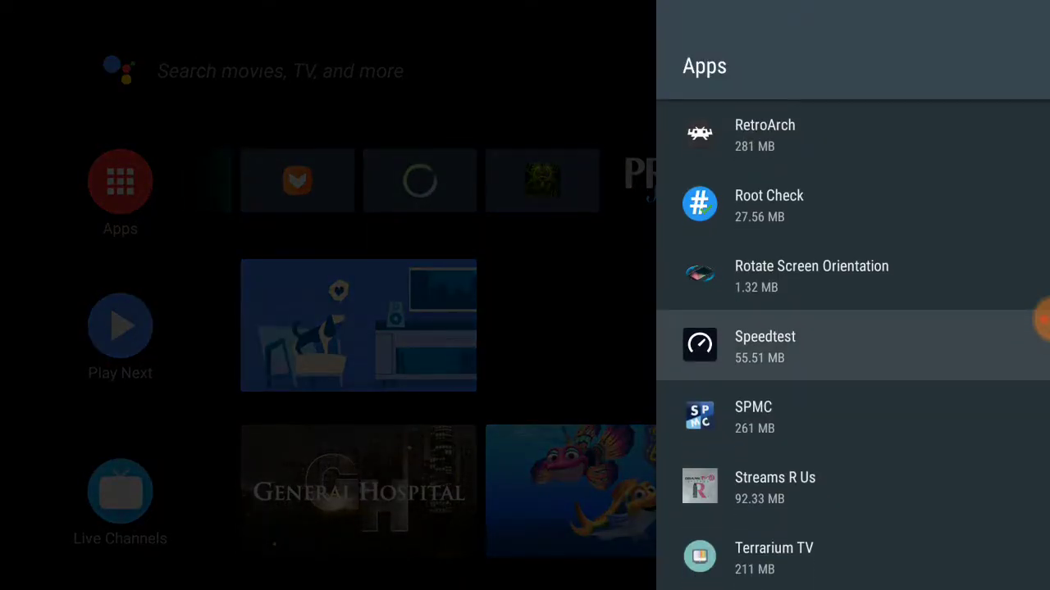
# Switch to the launcher builder in Chrome and enter app name Speed Test and package org.zwanoo.android.speedtest.gworld
pyautogui.press('Escape')
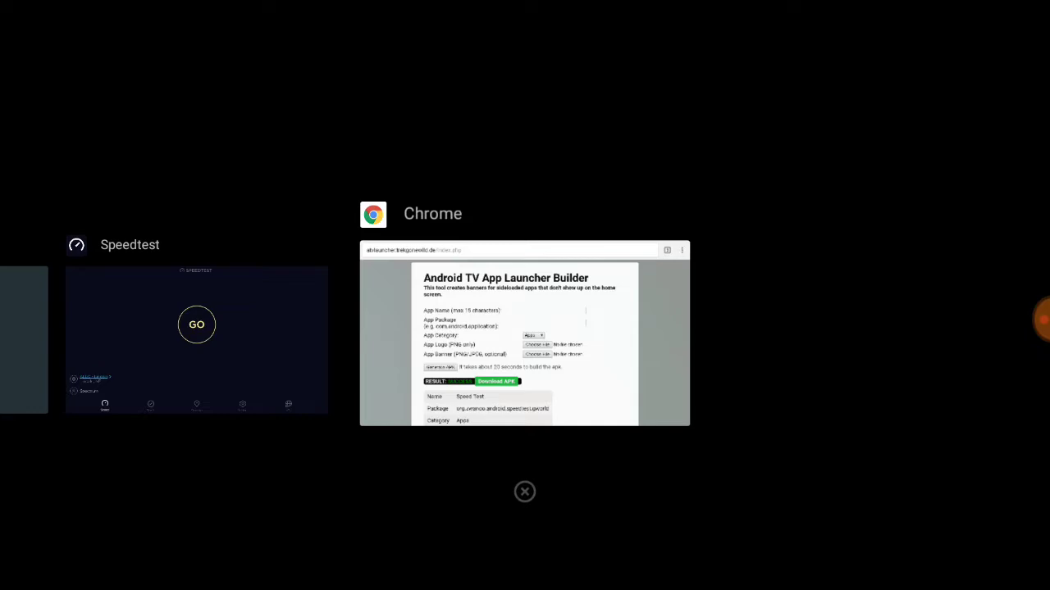
pyautogui.press('Return')
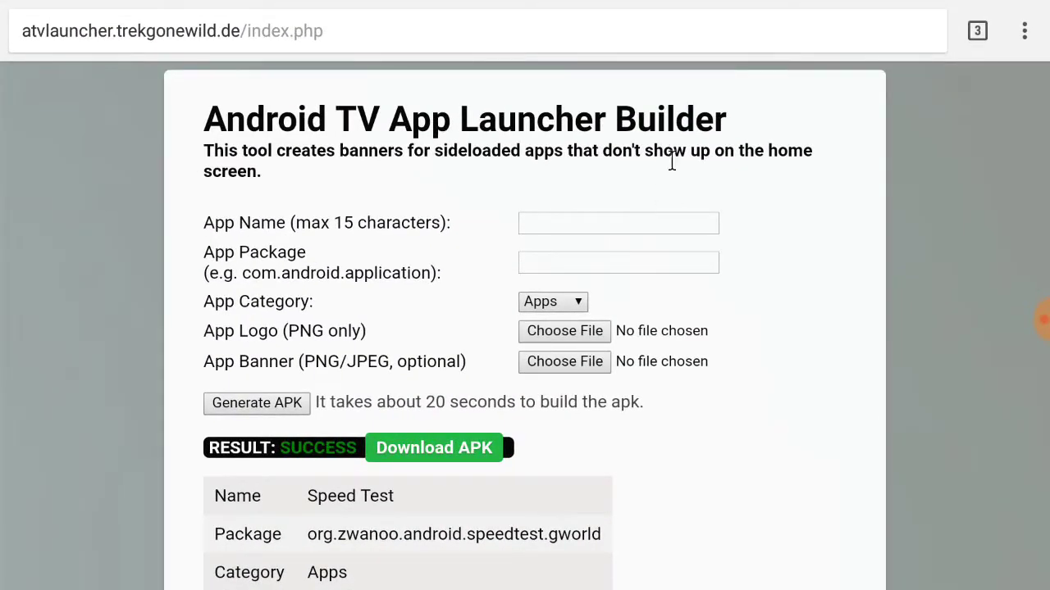
pyautogui.click(577, 223)
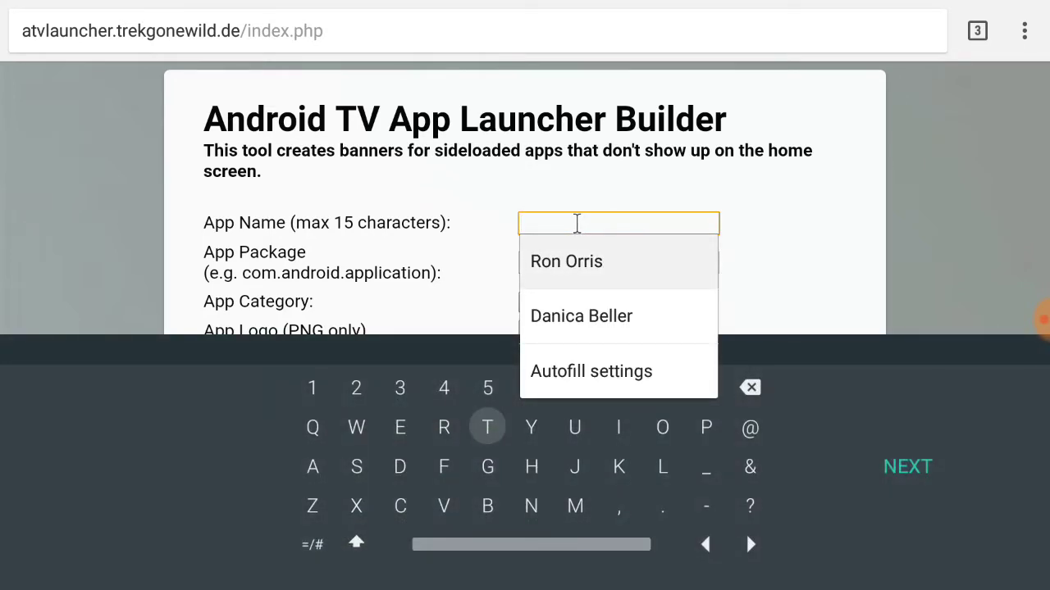
pyautogui.write('S')
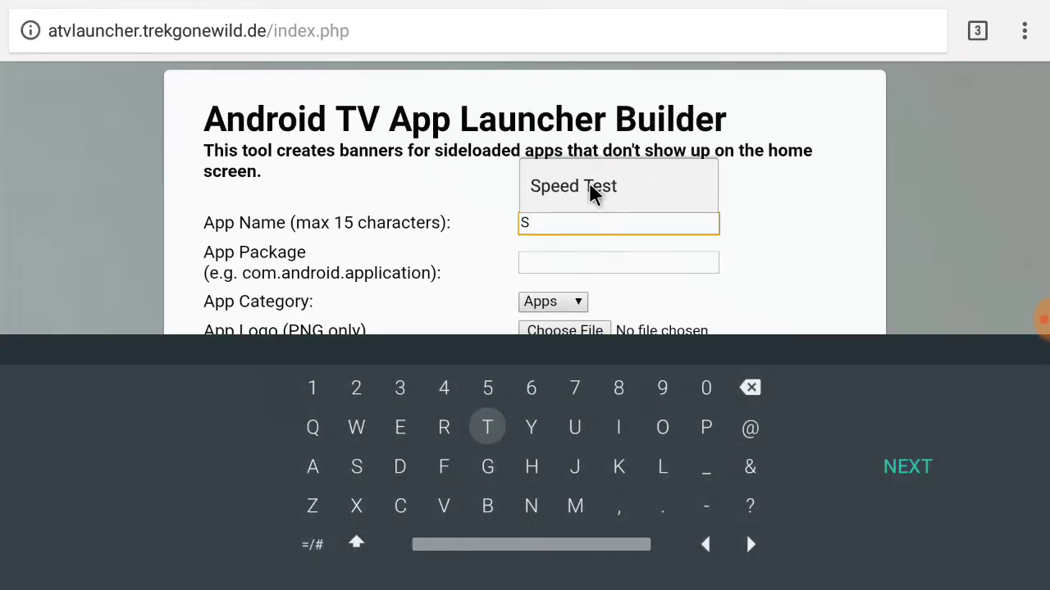
pyautogui.click(592, 192)
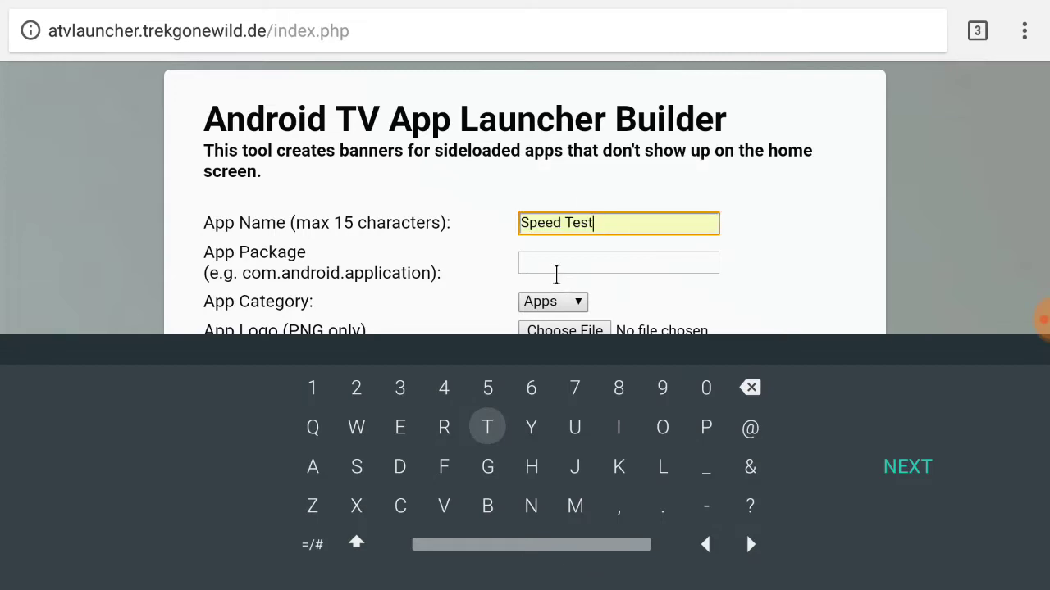
pyautogui.click(562, 263)
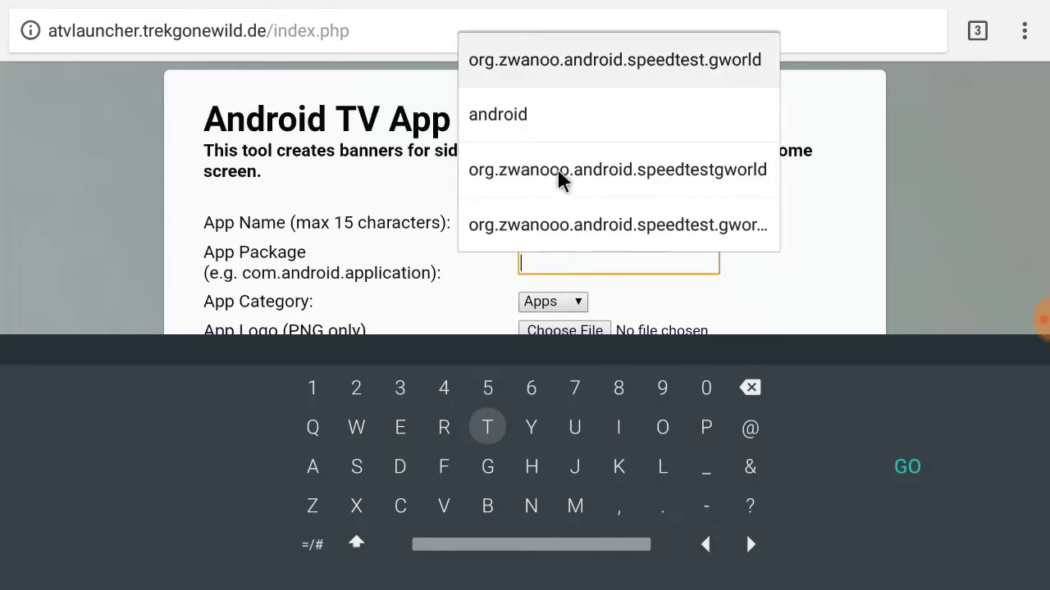
pyautogui.click(605, 70)
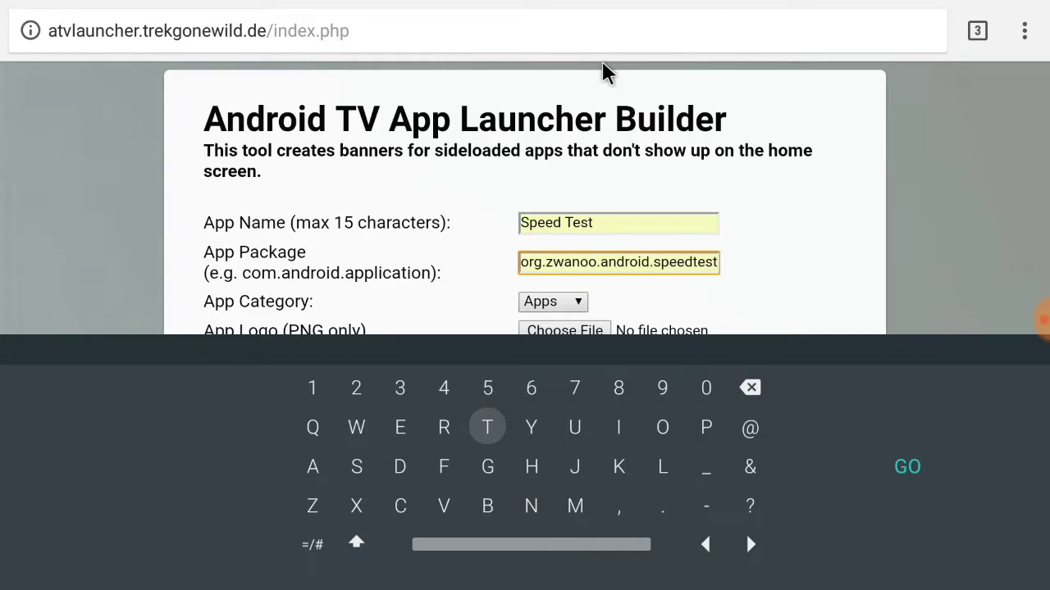
pyautogui.tripleClick(812, 141)
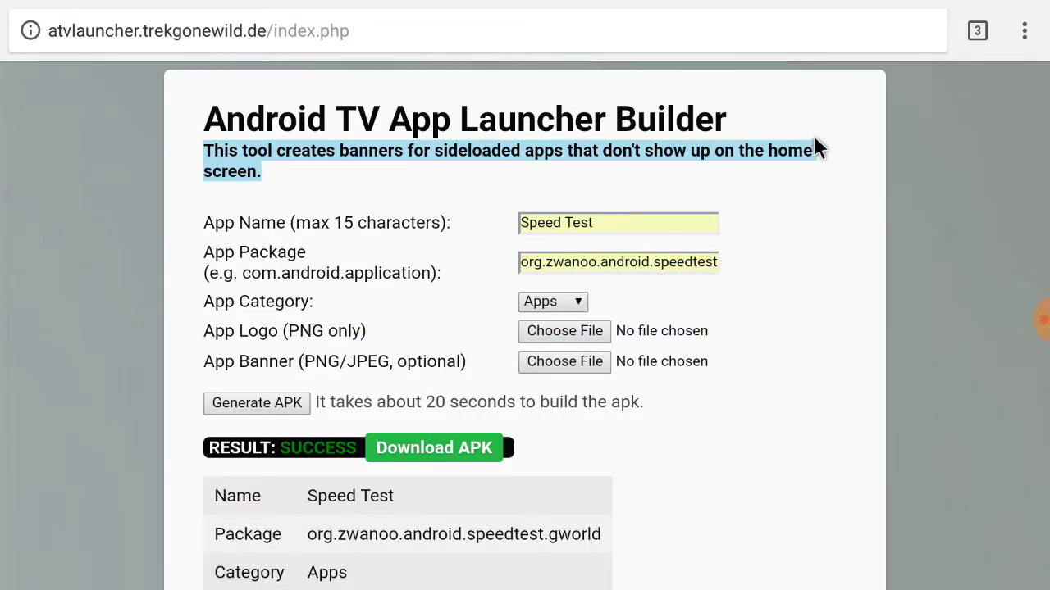
# Choose share-logo (1).png as both the app logo and the app banner, and generate the launcher APK
pyautogui.click(558, 330)
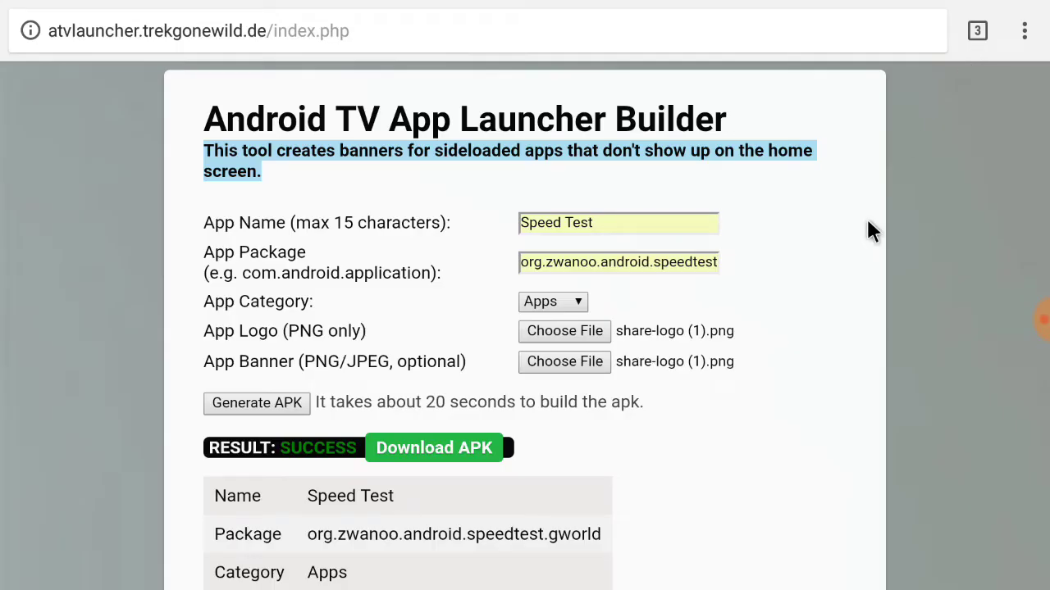
pyautogui.click(281, 403)
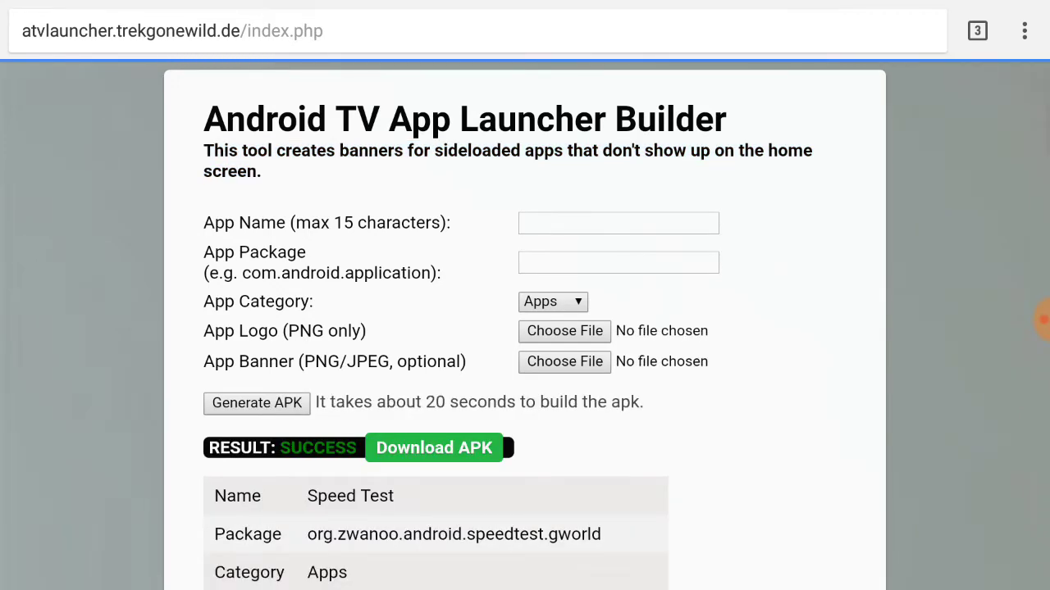
# Download Speedtest_ATV.apk again, install the Speed Test launcher, and finish the installer
pyautogui.click(430, 451)
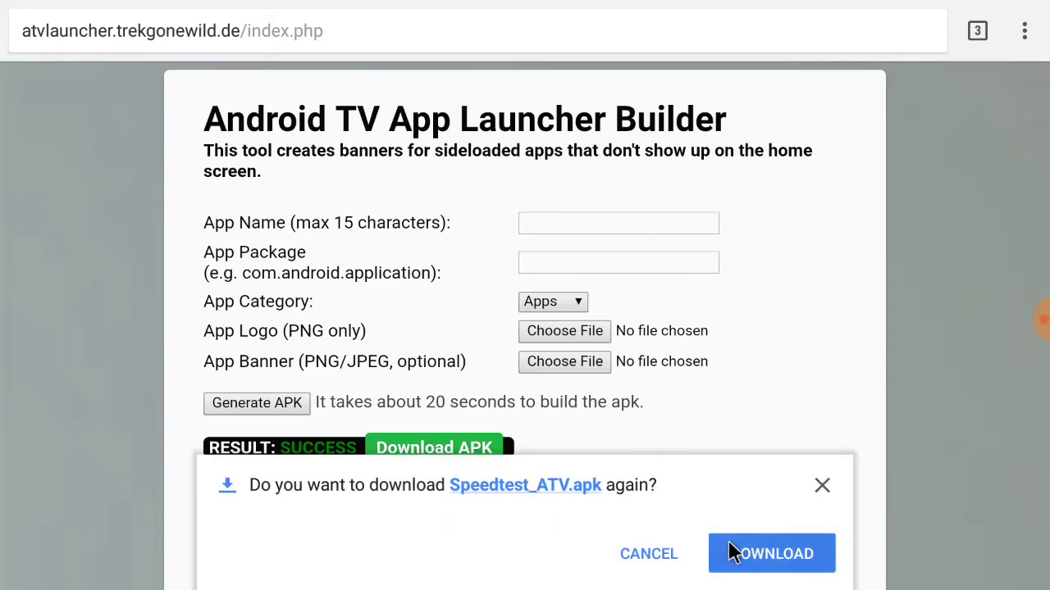
pyautogui.click(730, 554)
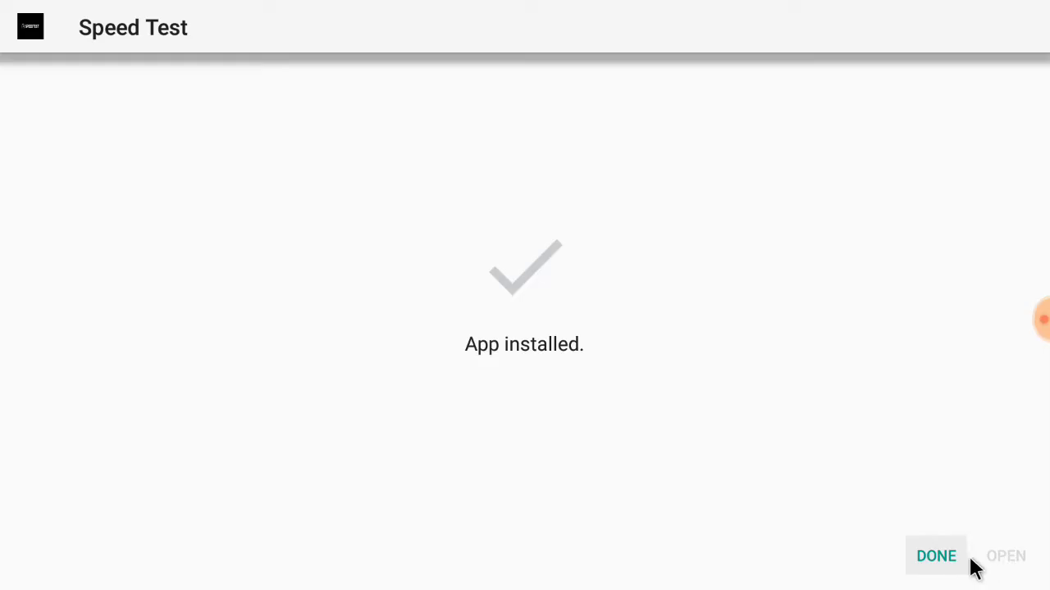
pyautogui.click(936, 557)
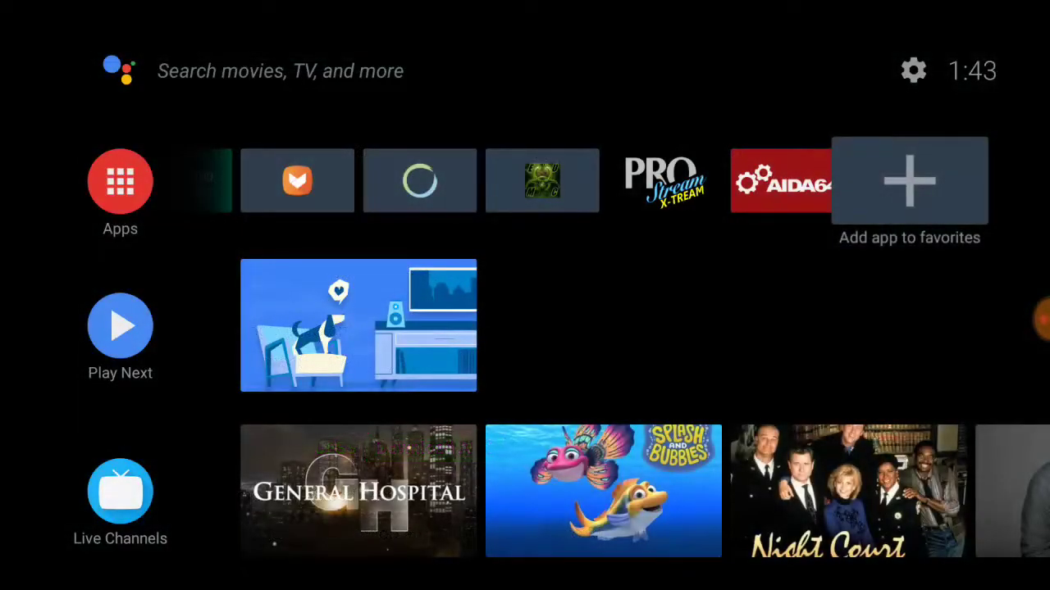
# Add the reinstalled Speed Test launcher to the favorite apps row on the home screen
pyautogui.press('Up')
pyautogui.press('Down')
pyautogui.press('Return')
pyautogui.press('Down')
pyautogui.press('Down')
pyautogui.press('Down')
pyautogui.press('Down')
pyautogui.press('Down')
pyautogui.press('Down')
pyautogui.press('Down')
pyautogui.press('Down')
pyautogui.press('Down')
pyautogui.press('Down')
pyautogui.press('Down')
pyautogui.press('Down')
pyautogui.press('Down')
pyautogui.press('Down')
pyautogui.press('Down')
pyautogui.press('Down')
pyautogui.press('Down')
pyautogui.press('Down')
pyautogui.press('Down')
pyautogui.press('Down')
pyautogui.press('Down')
pyautogui.press('Down')
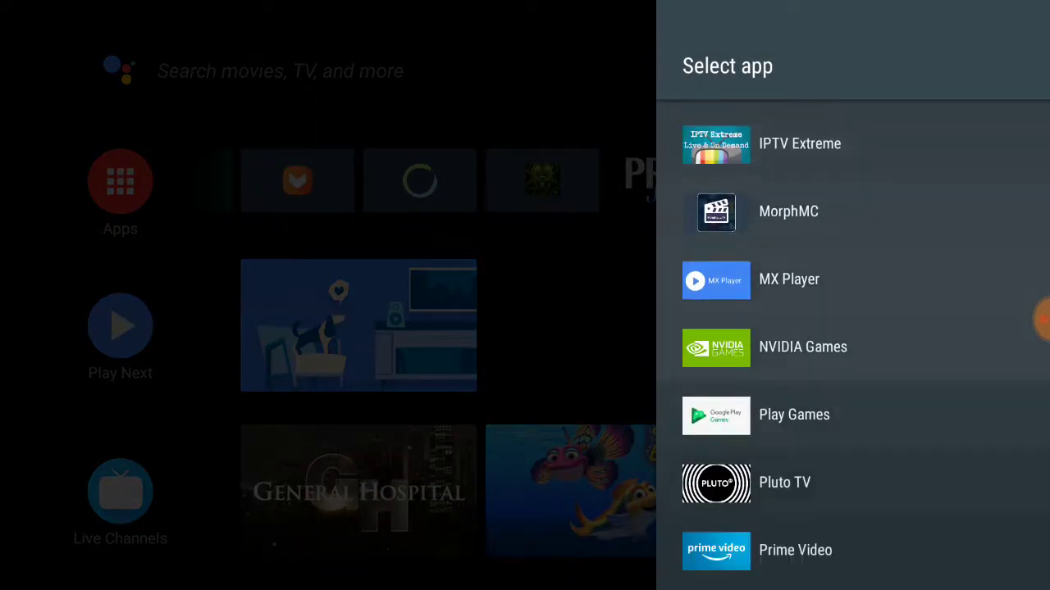
pyautogui.press('Return')
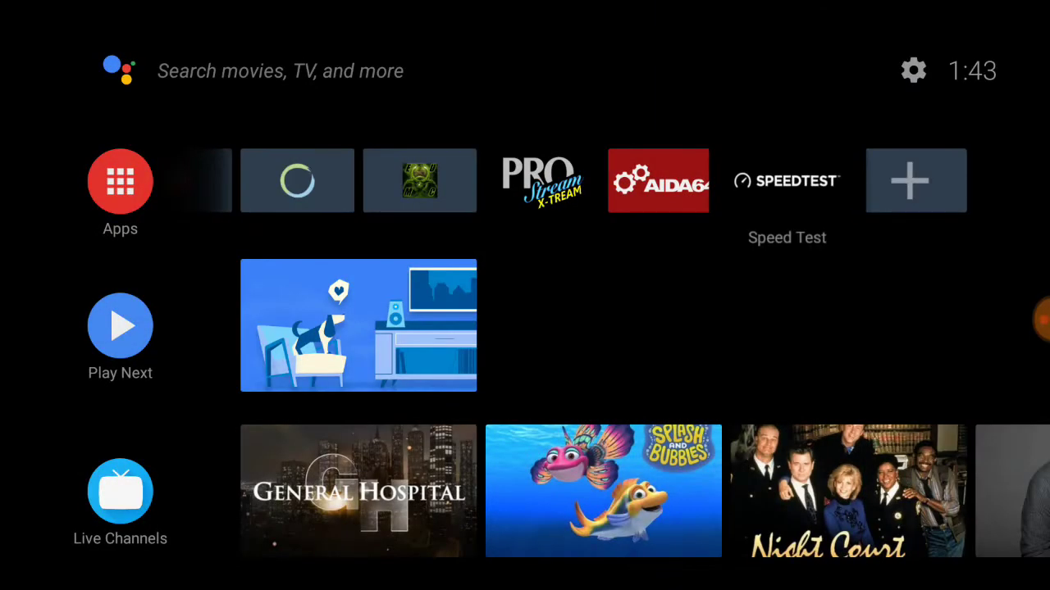
# Move the Speed Test favorite between the ES file manager and Google Chrome tiles, and test that it opens Speedtest
pyautogui.press('Return')
pyautogui.press('Down')
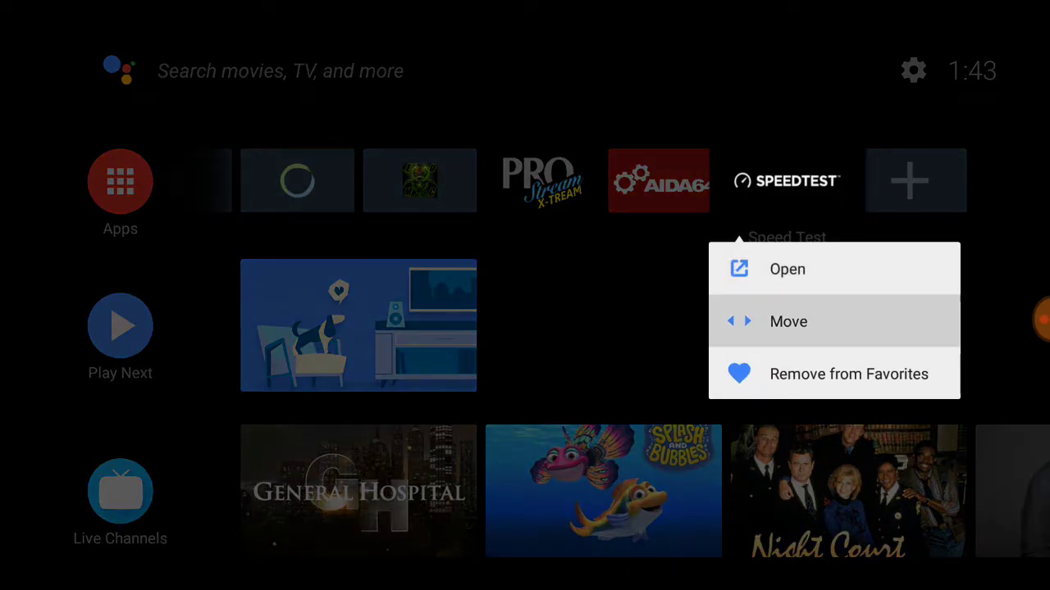
pyautogui.press('Return')
pyautogui.press('Left')
pyautogui.press('Left')
pyautogui.press('Left')
pyautogui.press('Left')
pyautogui.press('Left')
pyautogui.press('Left')
pyautogui.press('Left')
pyautogui.press('Left')
pyautogui.press('Left')
pyautogui.press('Left')
pyautogui.press('Left')
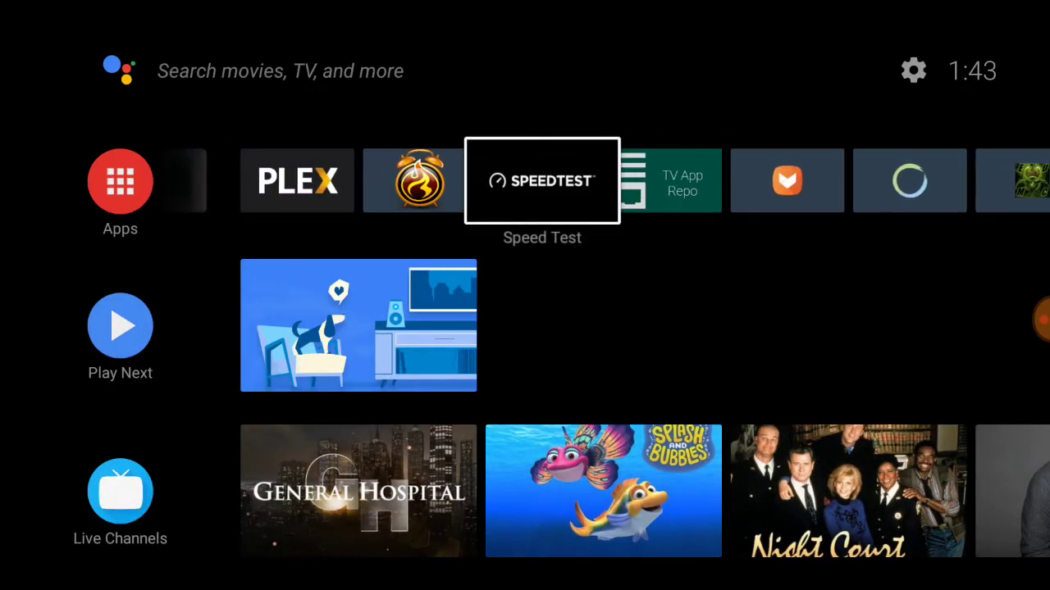
pyautogui.press('Left')
pyautogui.press('Left')
pyautogui.press('Left')
pyautogui.press('Left')
pyautogui.press('Left')
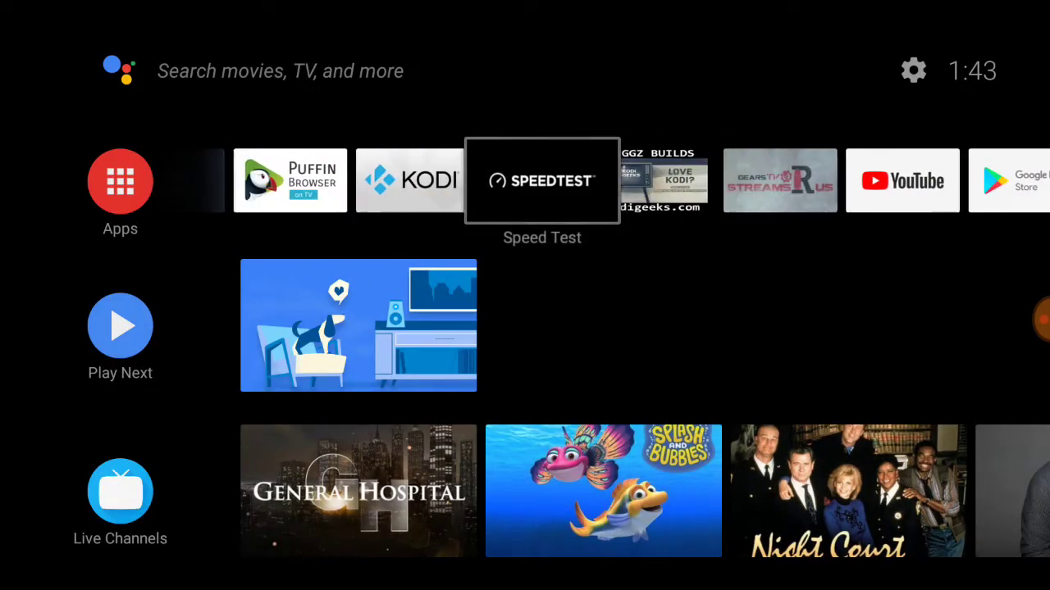
pyautogui.press('Left')
pyautogui.press('Left')
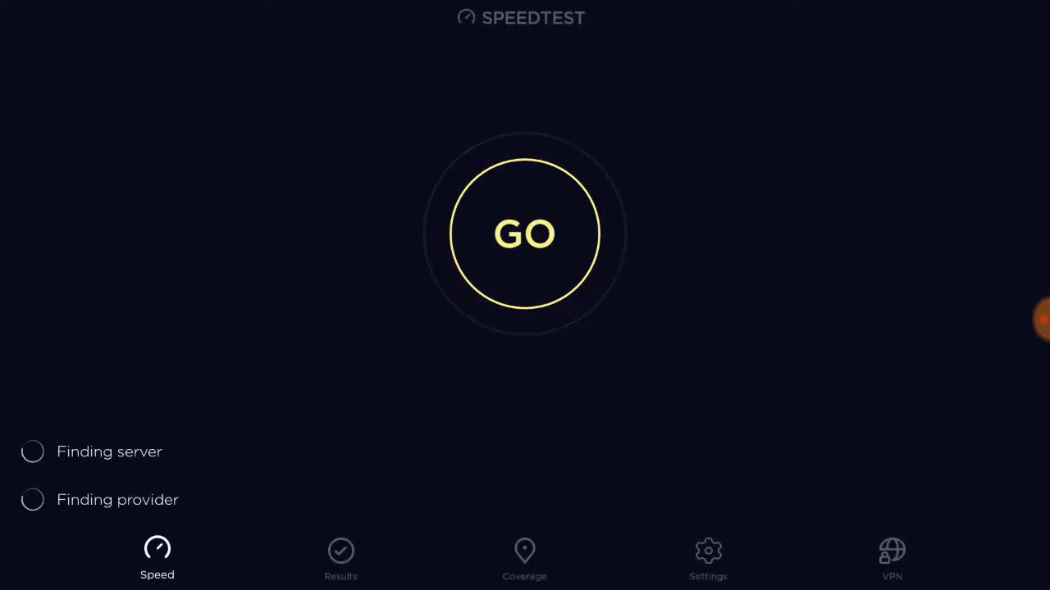
pyautogui.press('Escape')
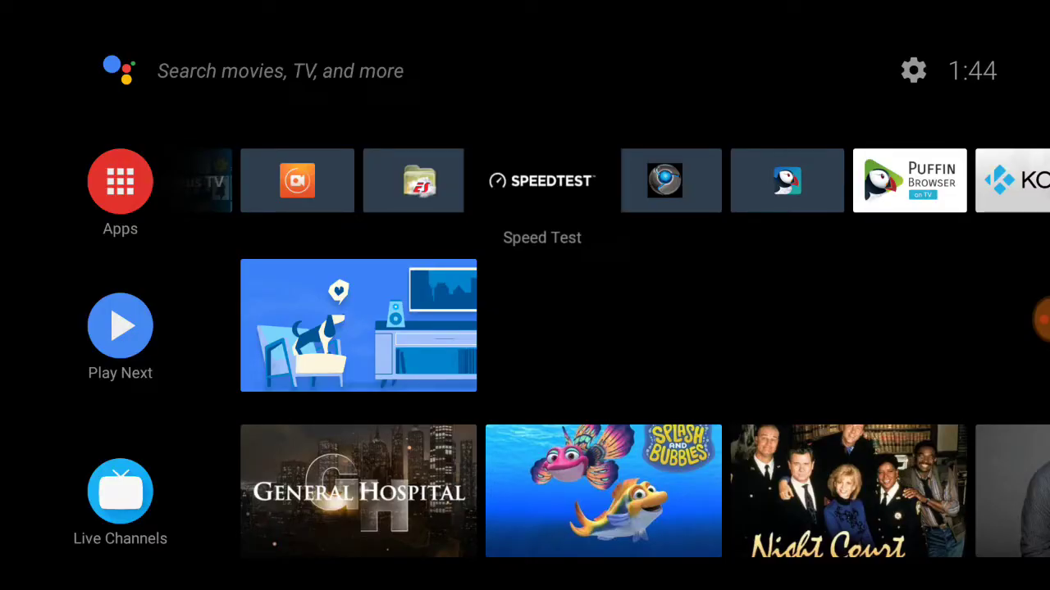
# Look over the tiles around the Speed Test launcher in the favorites row, comparing banners with plain icons
pyautogui.press('Right')
pyautogui.press('Right')
pyautogui.press('Right')
pyautogui.press('Right')
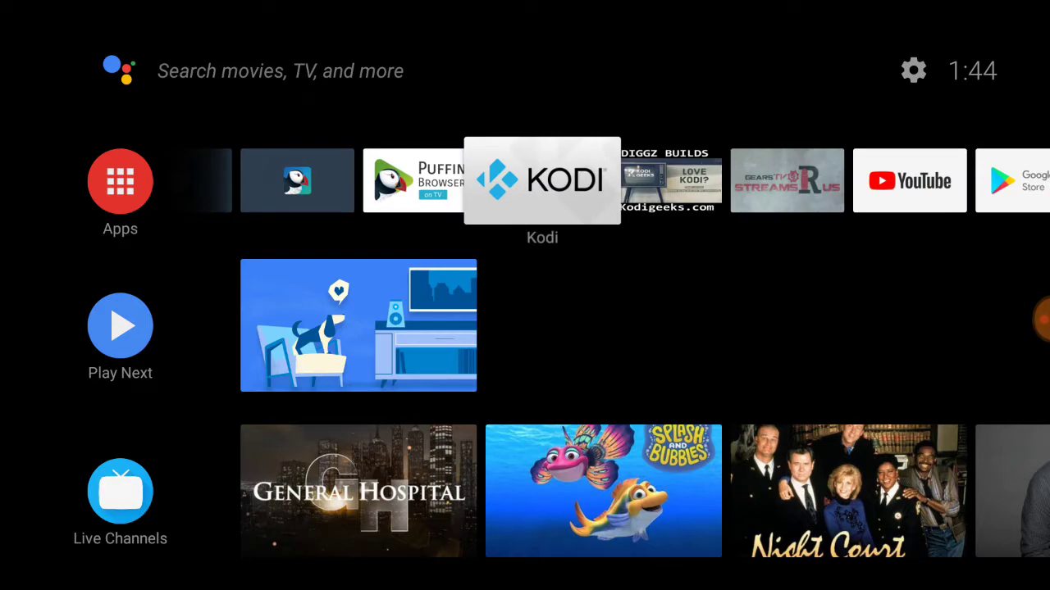
pyautogui.press('Left')
pyautogui.press('Left')
pyautogui.press('Left')
pyautogui.press('Left')
pyautogui.press('Left')
pyautogui.press('Left')
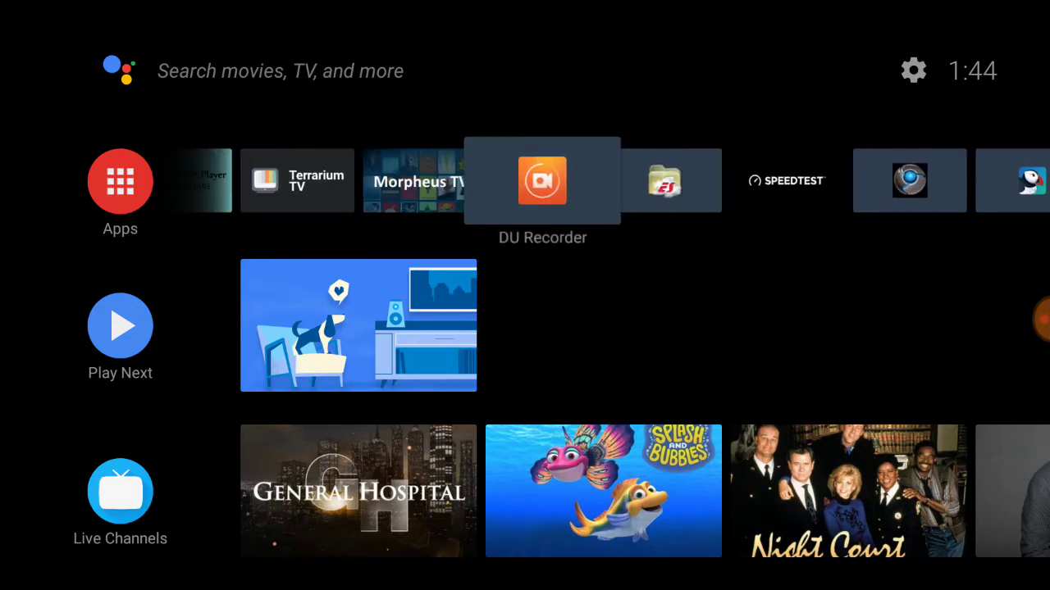
pyautogui.press('Right')
pyautogui.press('Left')
pyautogui.press('Right')
pyautogui.press('Left')
pyautogui.press('Right')
pyautogui.press('Left')
pyautogui.press('Right')
pyautogui.press('Left')
pyautogui.press('Right')
pyautogui.press('Left')
pyautogui.press('Right')
pyautogui.press('Left')
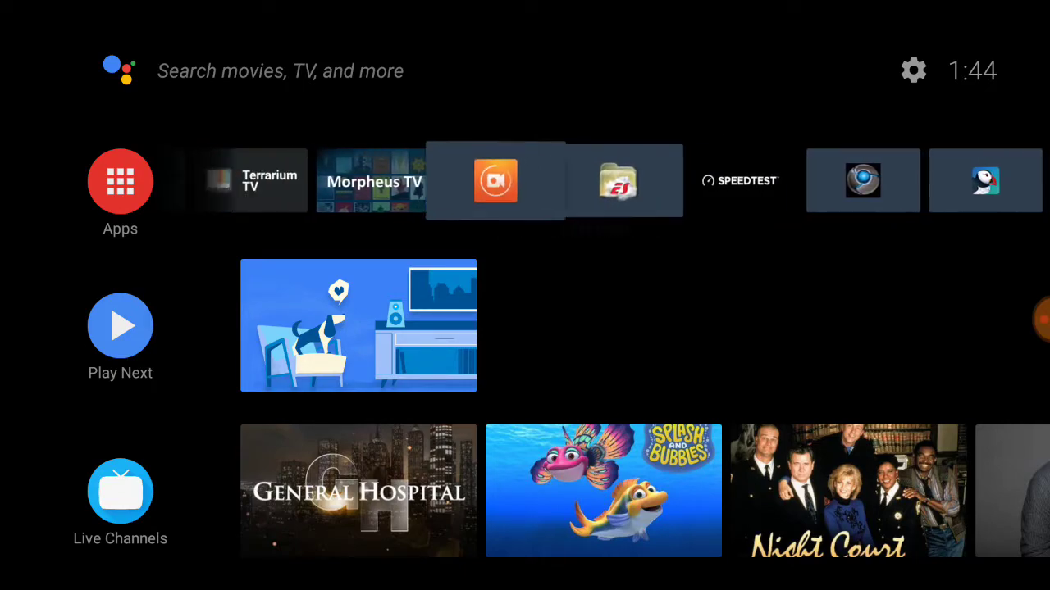
pyautogui.press('Right')
pyautogui.press('Left')
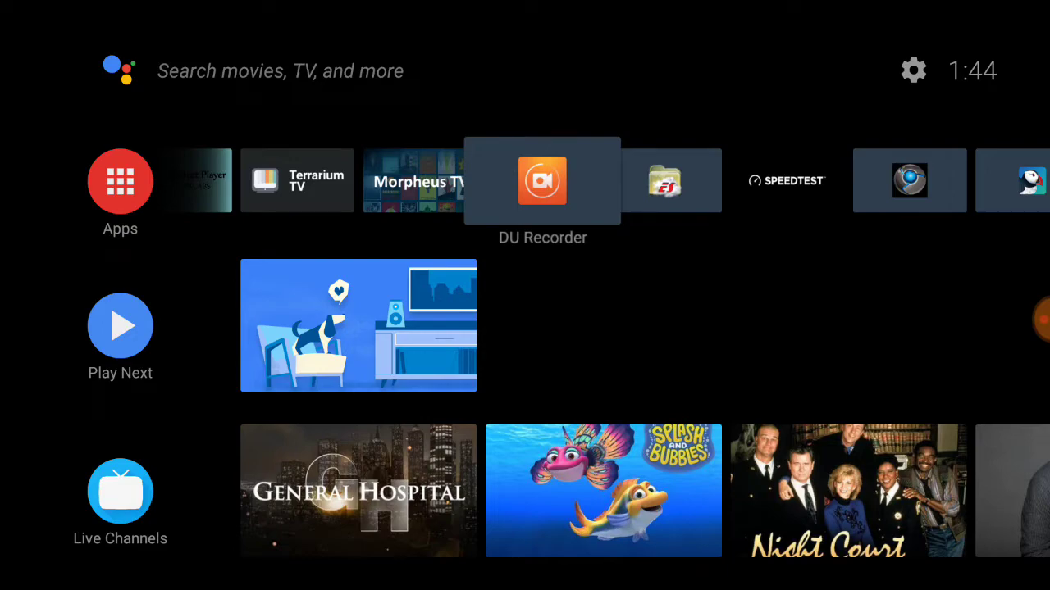
# Remove DU Recorder from the favorite apps row
pyautogui.press('Return')
pyautogui.press('Down')
pyautogui.press('Down')
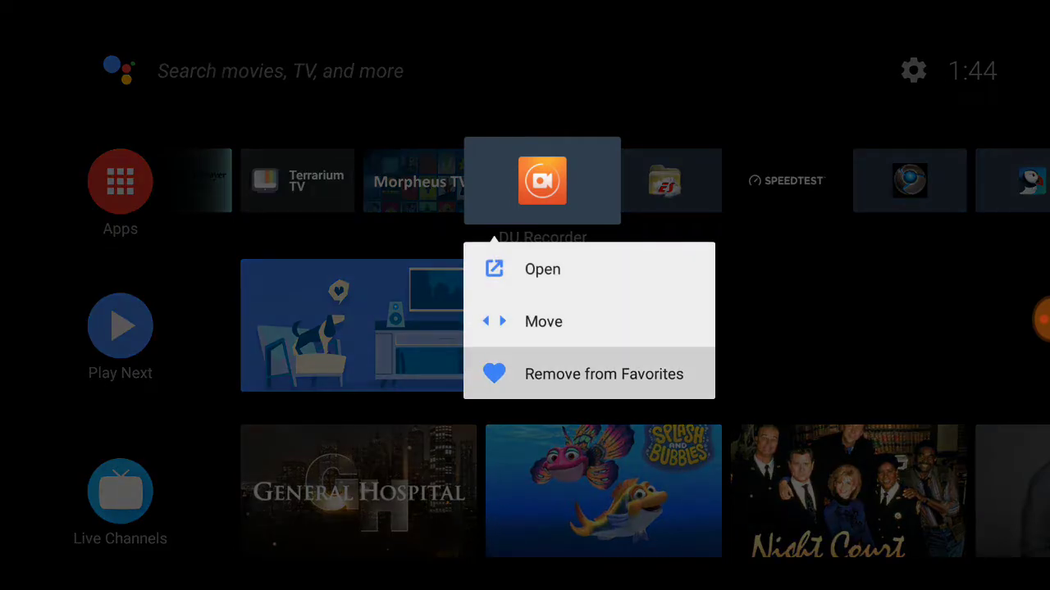
pyautogui.press('Return')
# Open the device settings from the home screen and show the list of downloaded apps
pyautogui.press('Up')
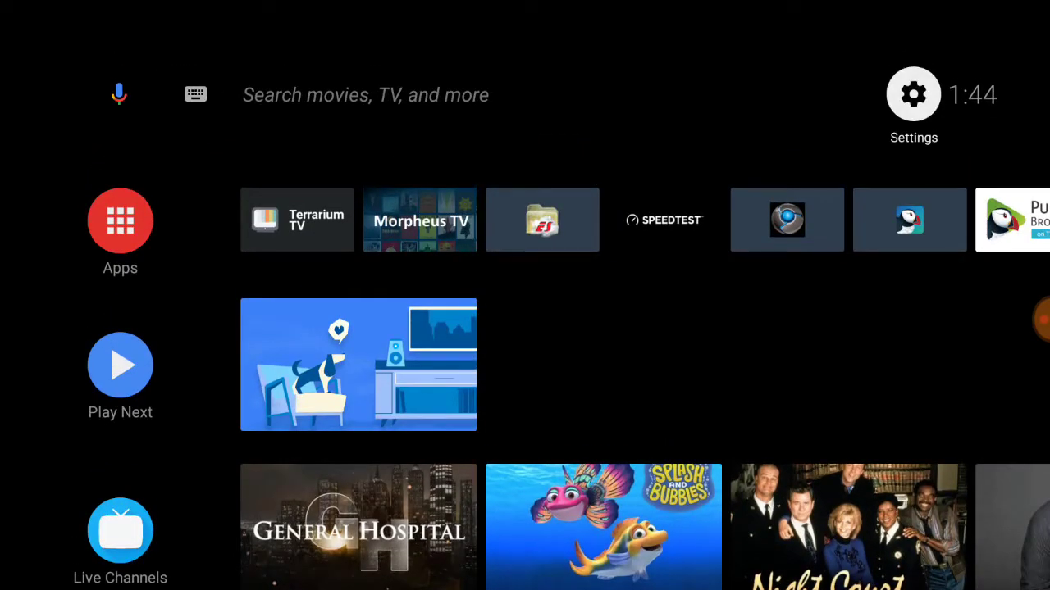
pyautogui.press('Return')
pyautogui.press('Down')
pyautogui.press('Down')
pyautogui.press('Down')
pyautogui.press('Down')
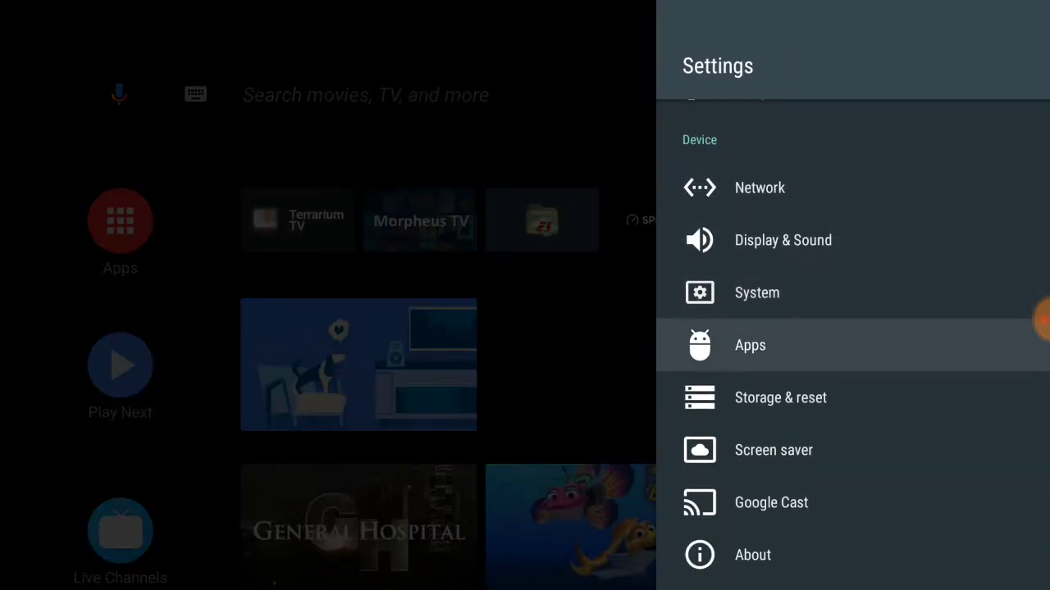
pyautogui.press('Return')
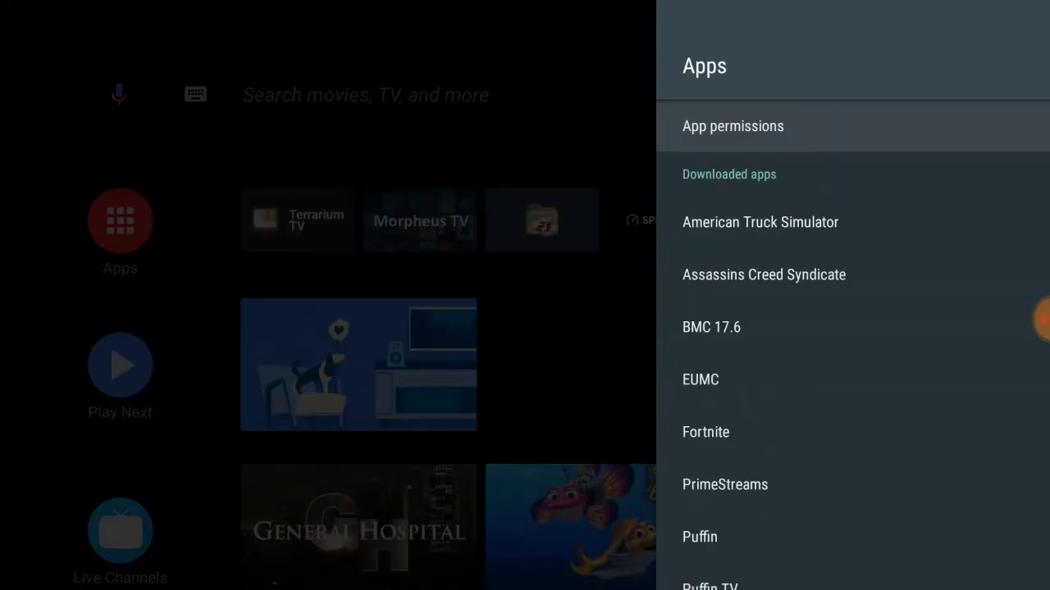
# Uninstall the DU Recorder launcher with package de.eye_interactive.atvl.durecorder from the downloaded apps and return to the home screen
pyautogui.press('Down')
pyautogui.press('Down')
pyautogui.press('Down')
pyautogui.press('Down')
pyautogui.press('Down')
pyautogui.press('Down')
pyautogui.press('Down')
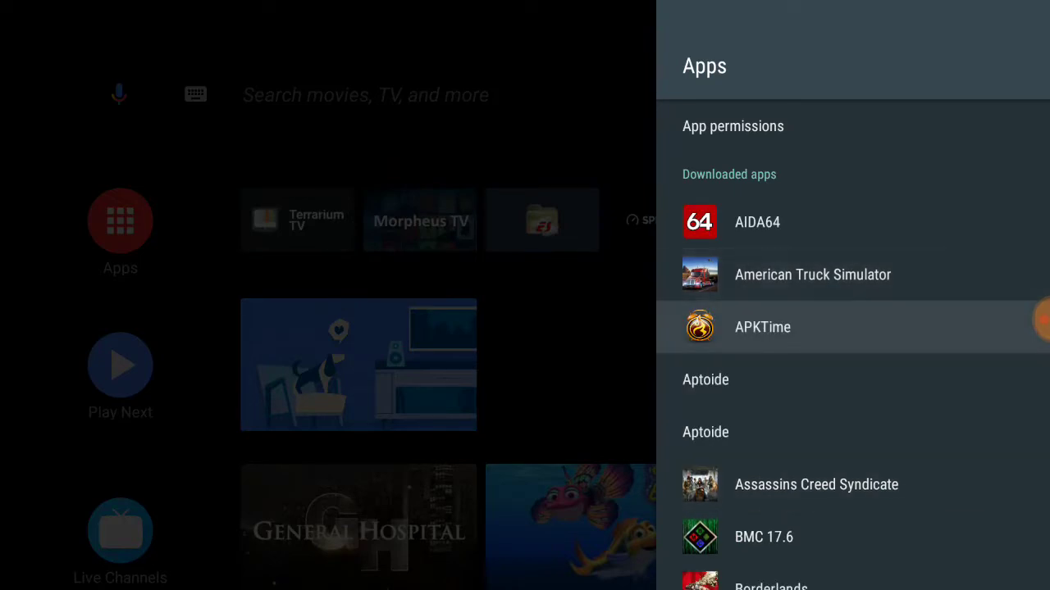
pyautogui.press('Down')
pyautogui.press('Down')
pyautogui.press('Down')
pyautogui.press('Down')
pyautogui.press('Down')
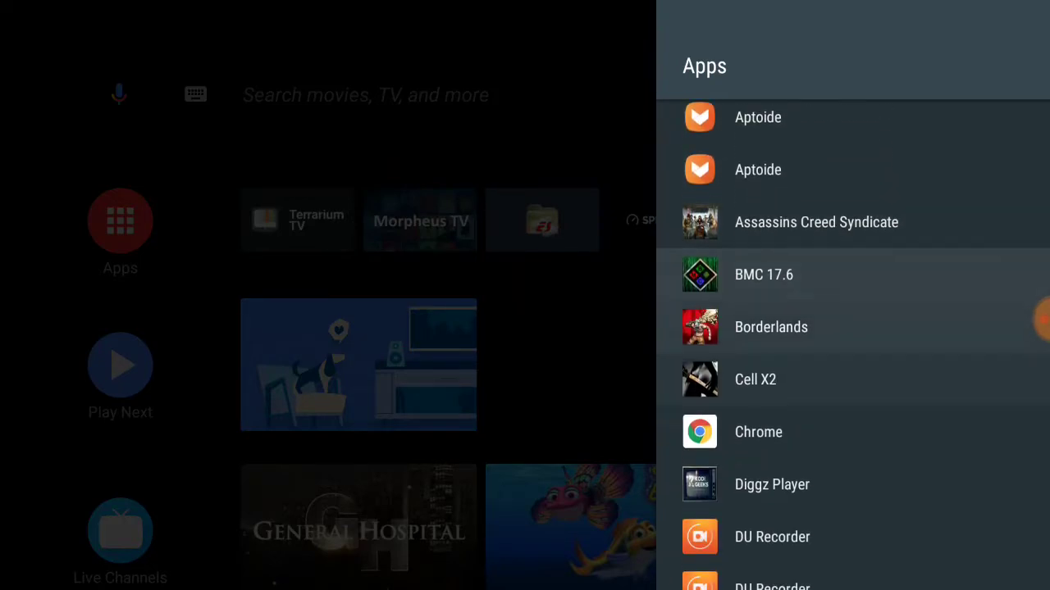
pyautogui.press('Return')
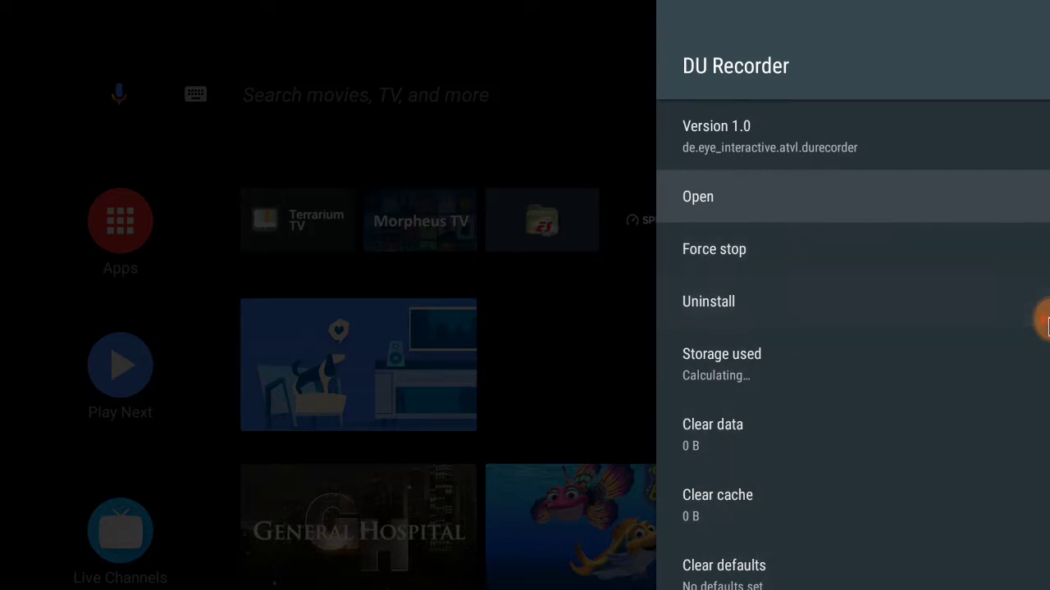
pyautogui.click(775, 304)
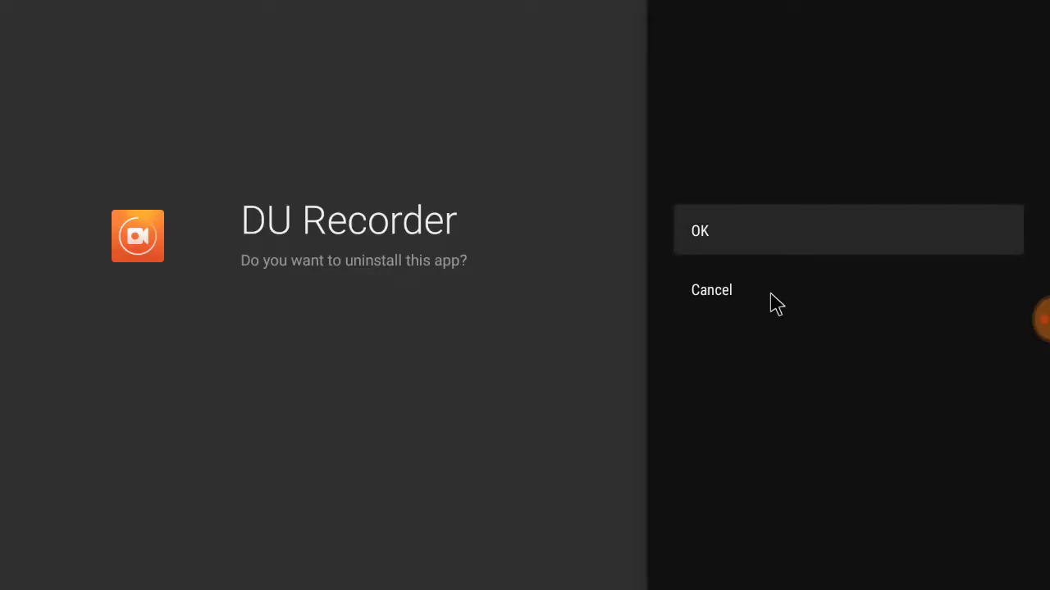
pyautogui.click(804, 233)
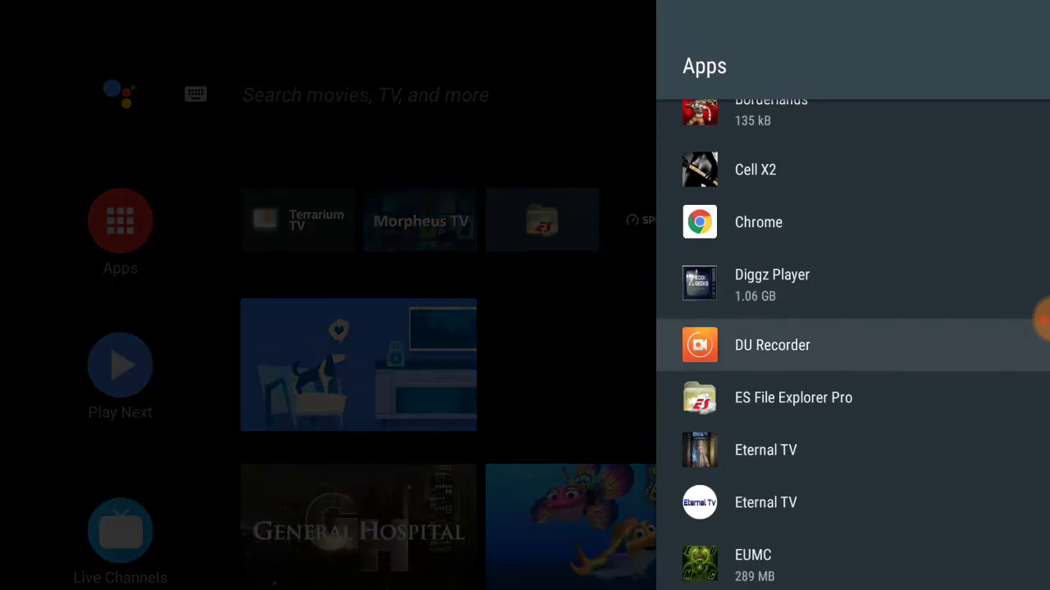
pyautogui.press('Escape')
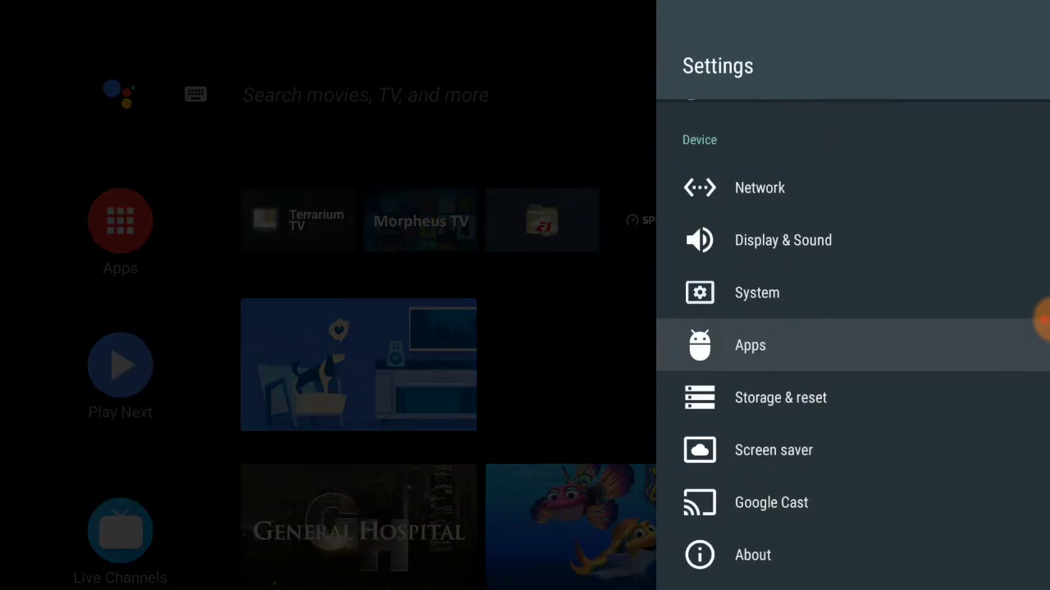
pyautogui.press('Escape')
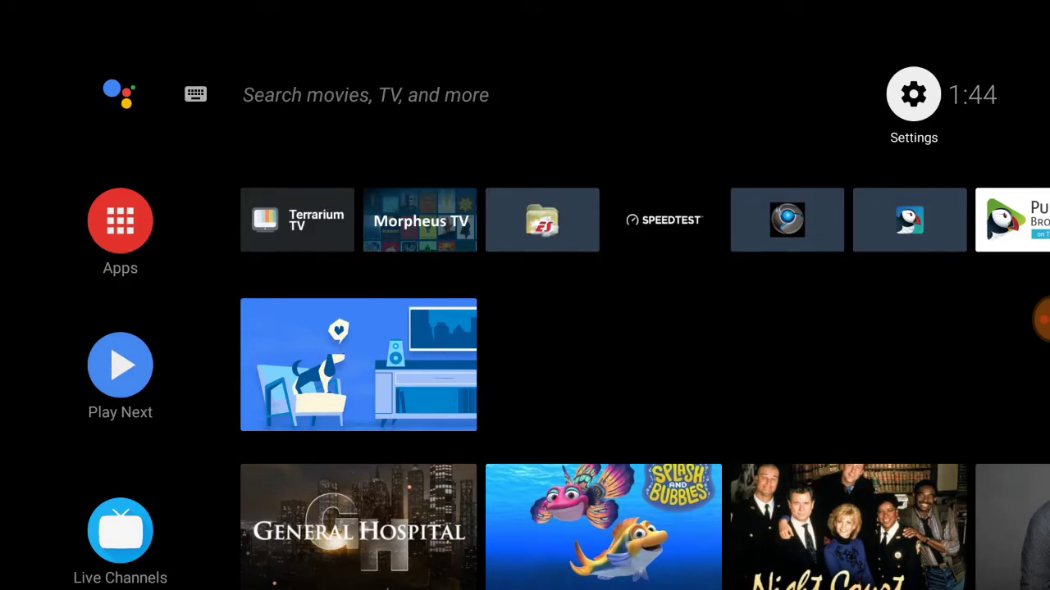
# Switch to Chrome and bring up the open tab with the ookla speed test image search
pyautogui.hotkey('alt', 'Tab')
pyautogui.press('Left')
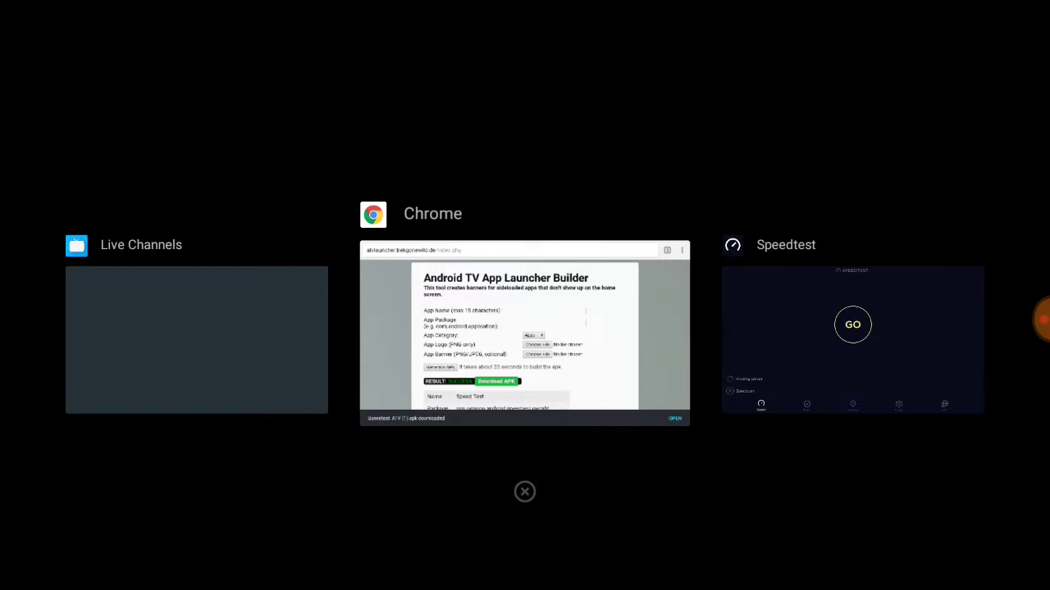
pyautogui.press('Return')
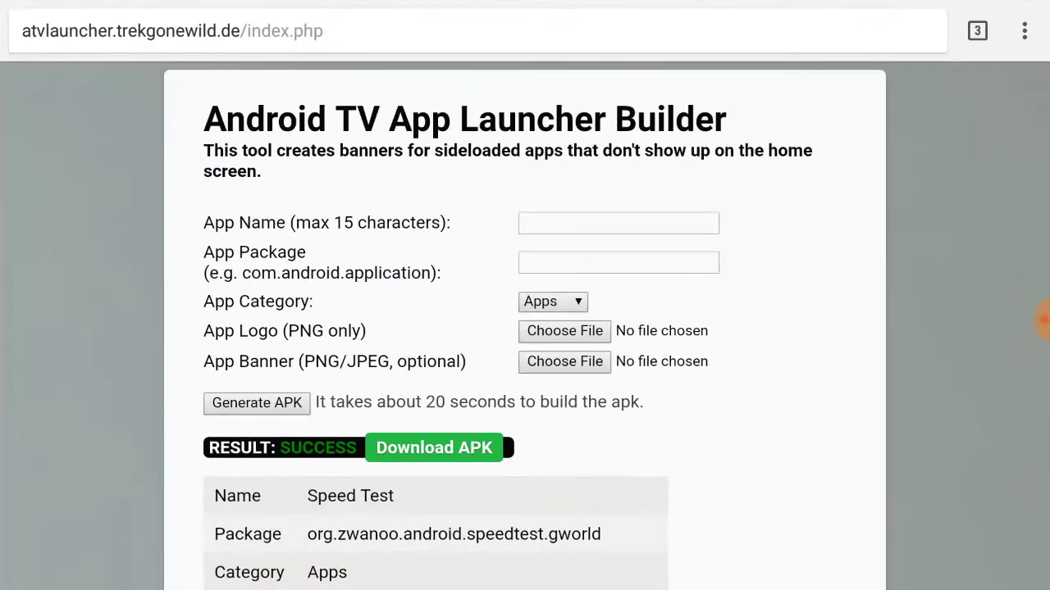
pyautogui.click(978, 45)
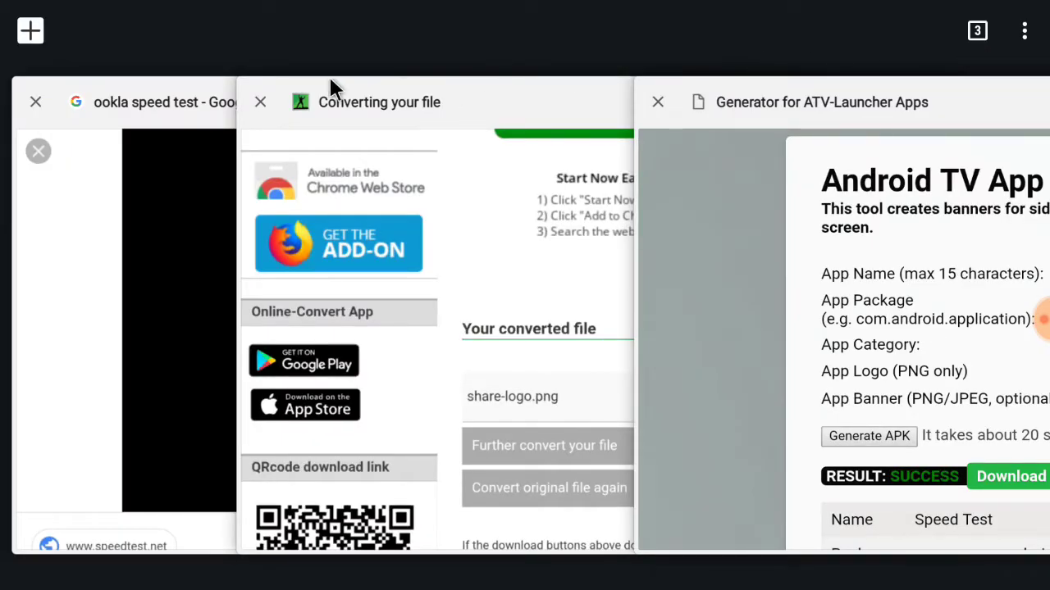
pyautogui.click(207, 104)
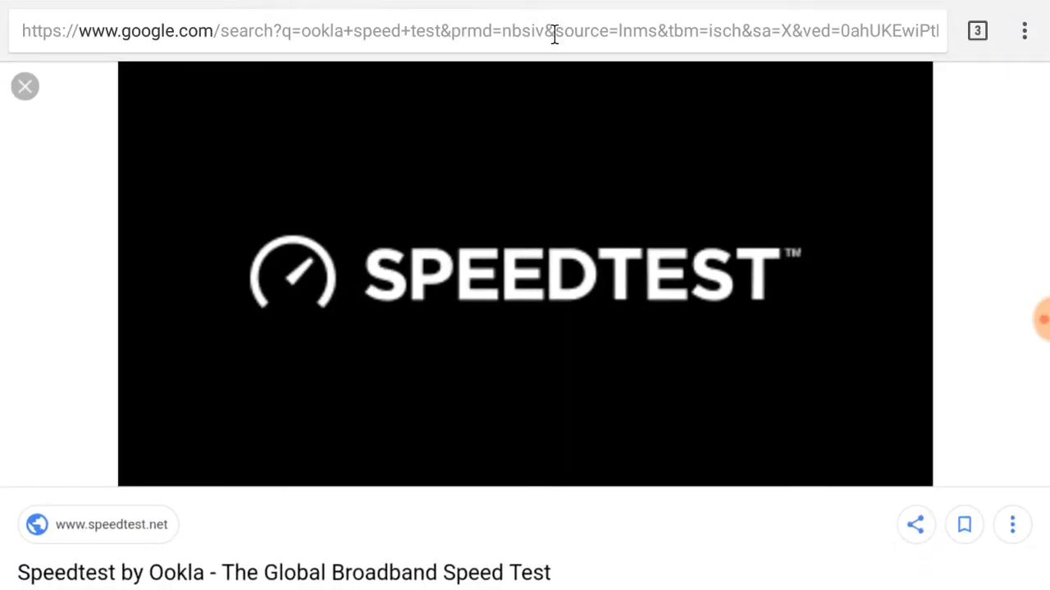
# Search the web for "DU Recorder" in this tab and show the image results
pyautogui.click(554, 34)
pyautogui.press('BackSpace')
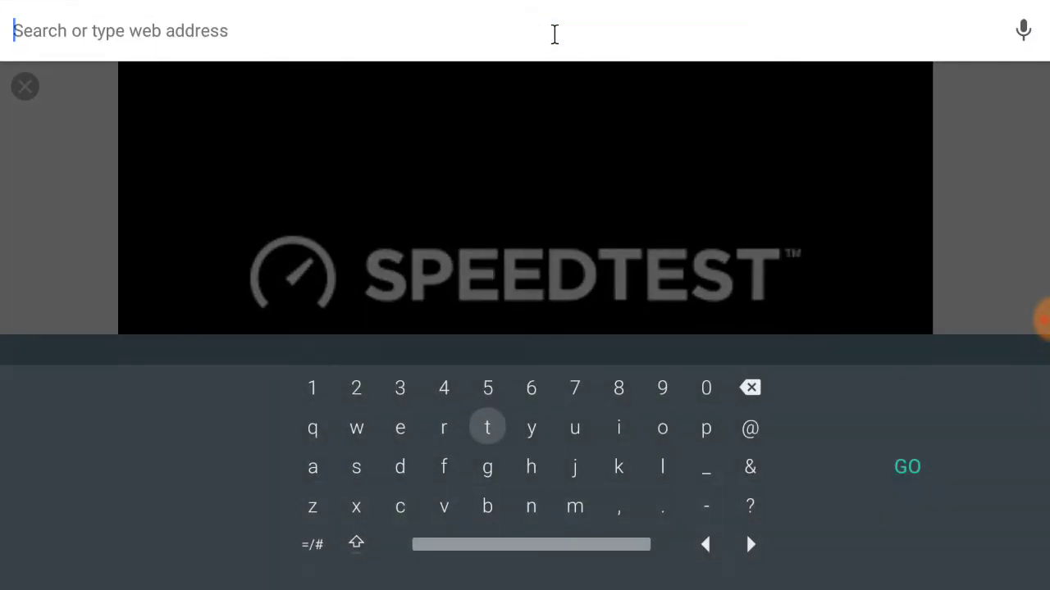
pyautogui.write('DU ')
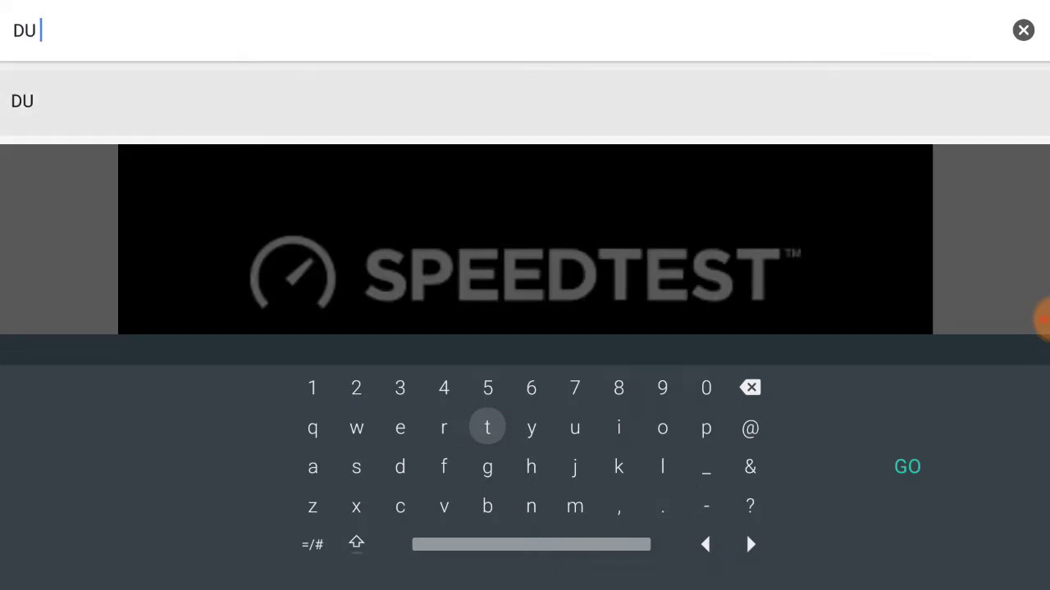
pyautogui.write('Rec')
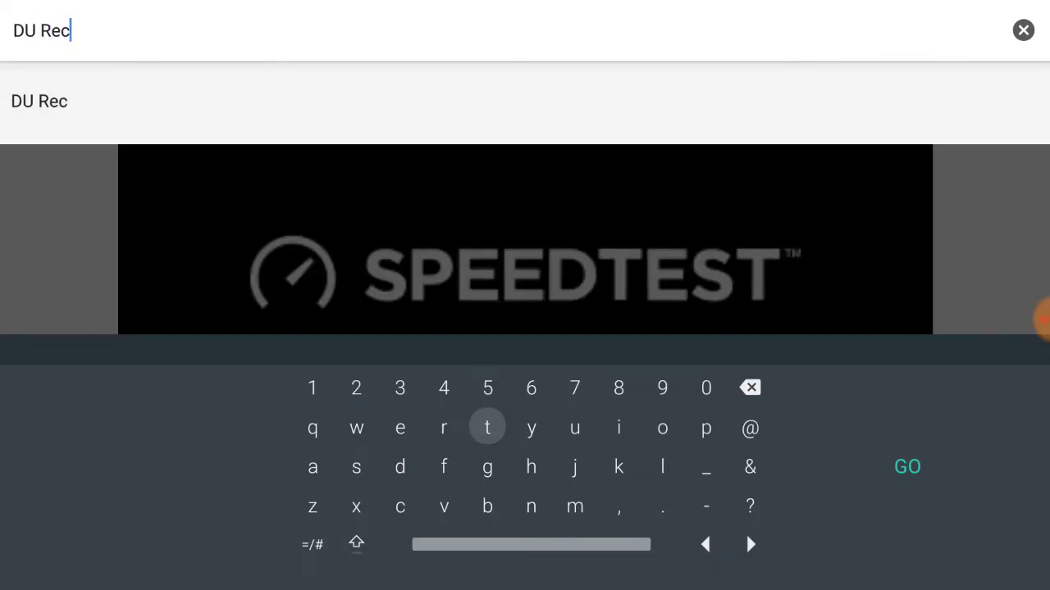
pyautogui.write('orde')
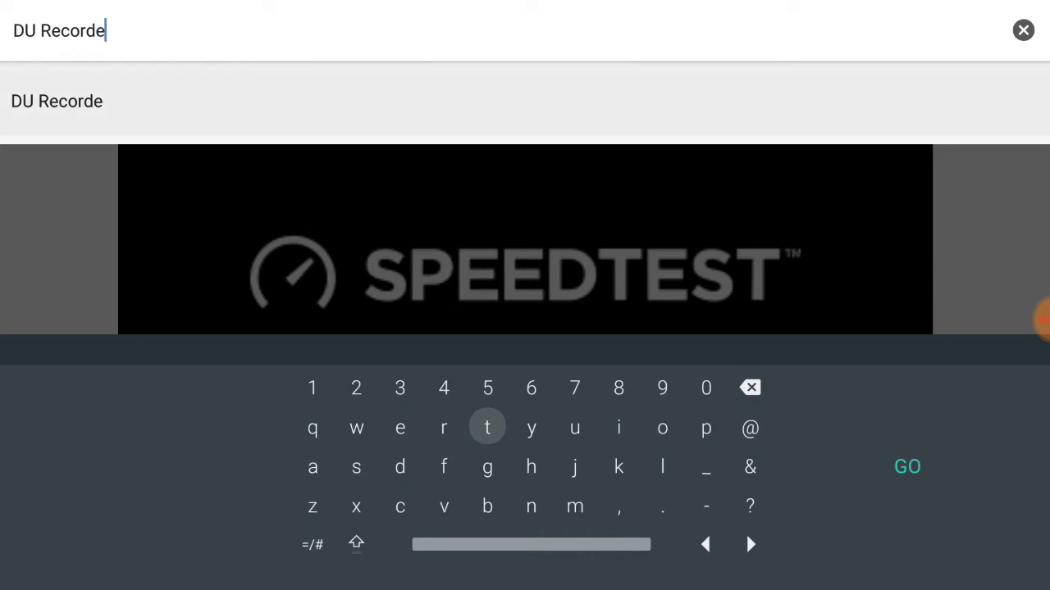
pyautogui.write('r')
pyautogui.press('Escape')
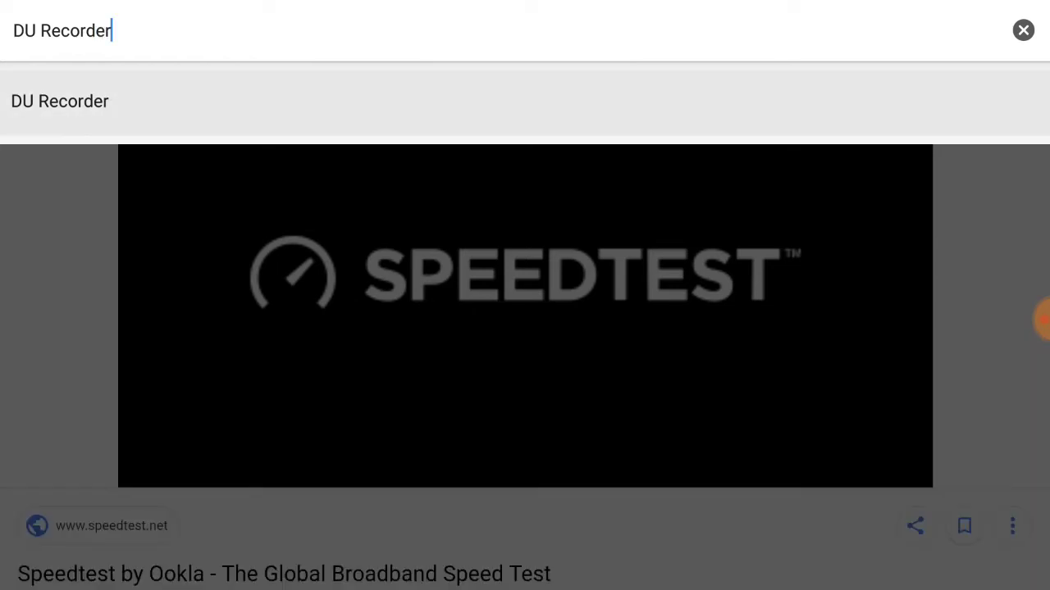
pyautogui.press('Return')
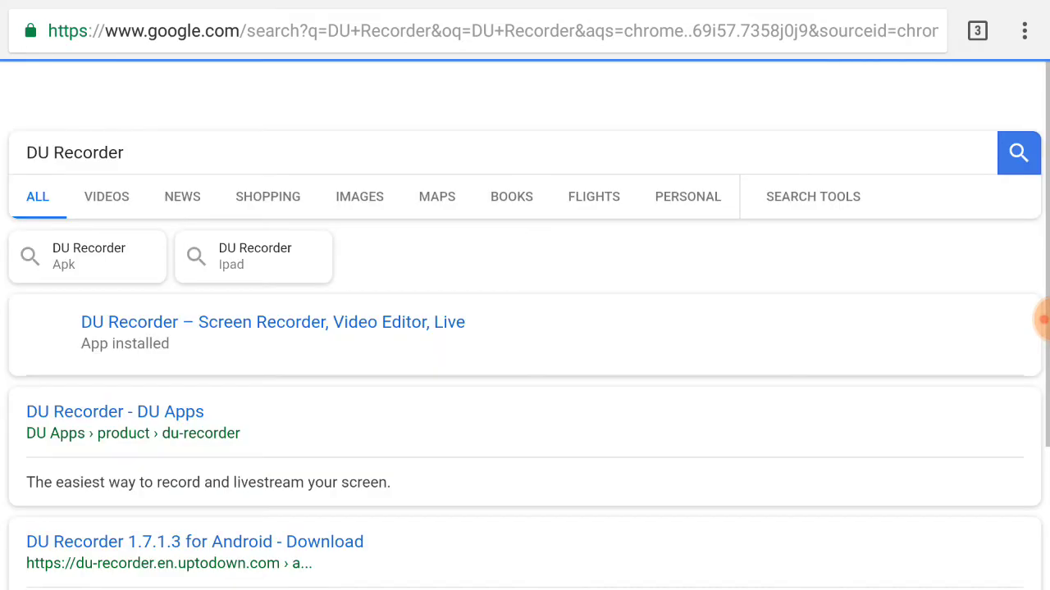
pyautogui.click(359, 197)
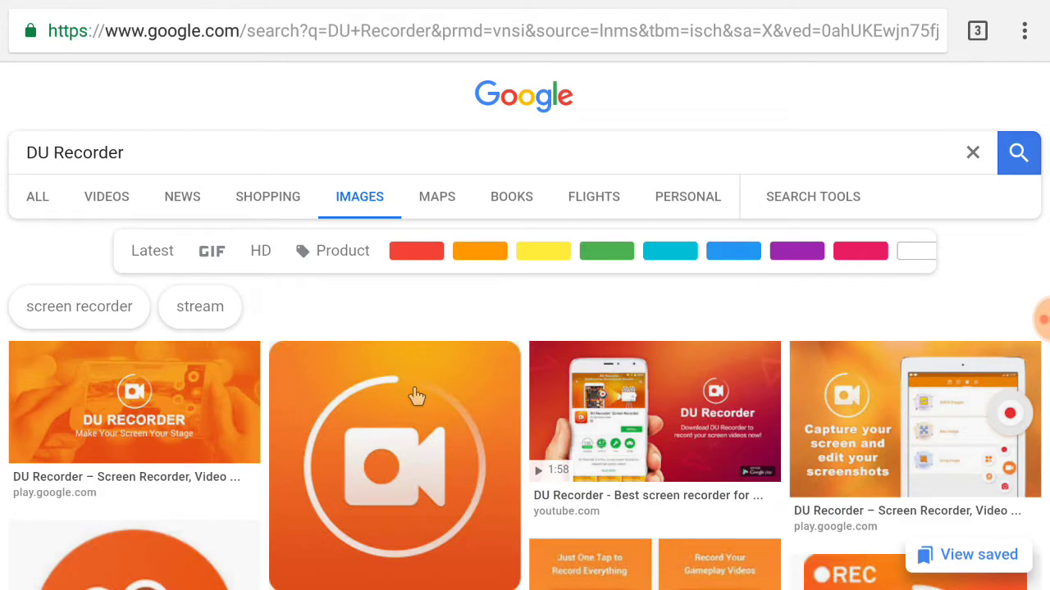
# Download the wide orange DU Recorder banner image with the slogan "Make Your Screen Your Stage"
pyautogui.scroll(-3, 416, 396)
pyautogui.scroll(-5, 525, 328)
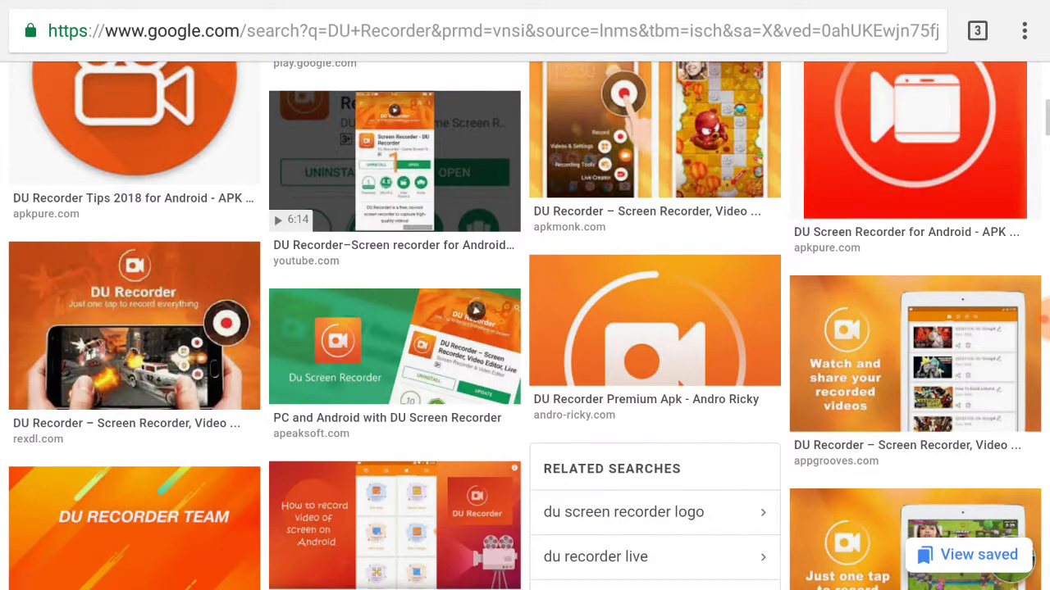
pyautogui.scroll(7, 525, 328)
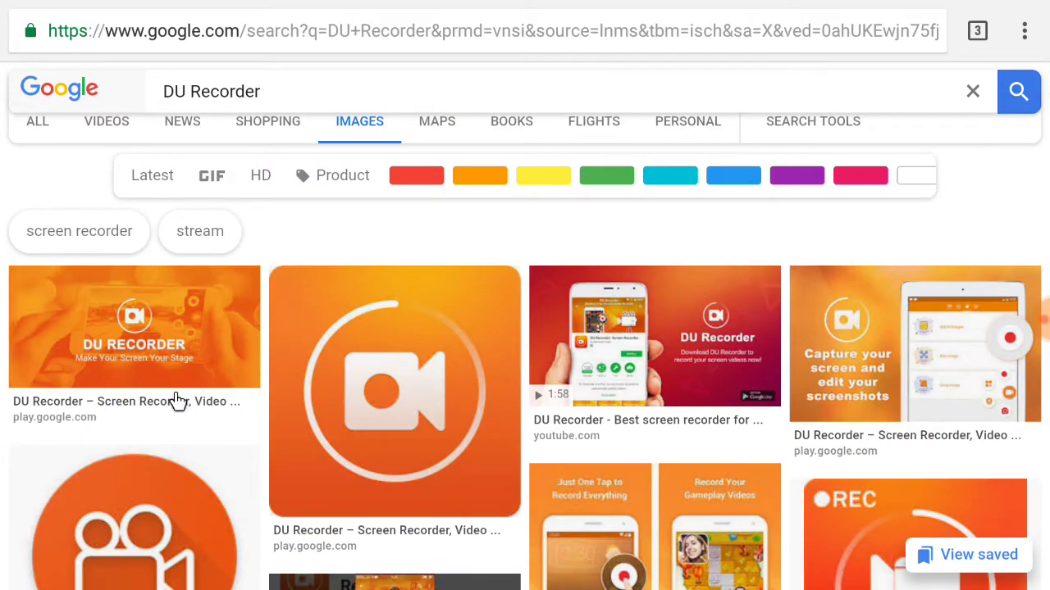
pyautogui.click(150, 344)
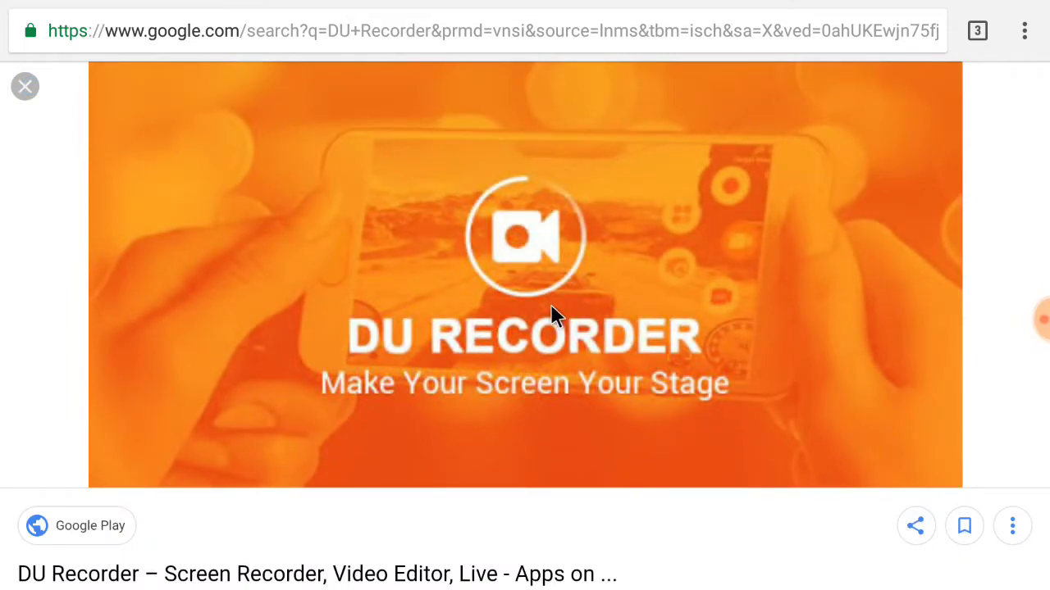
pyautogui.rightClick(551, 307)
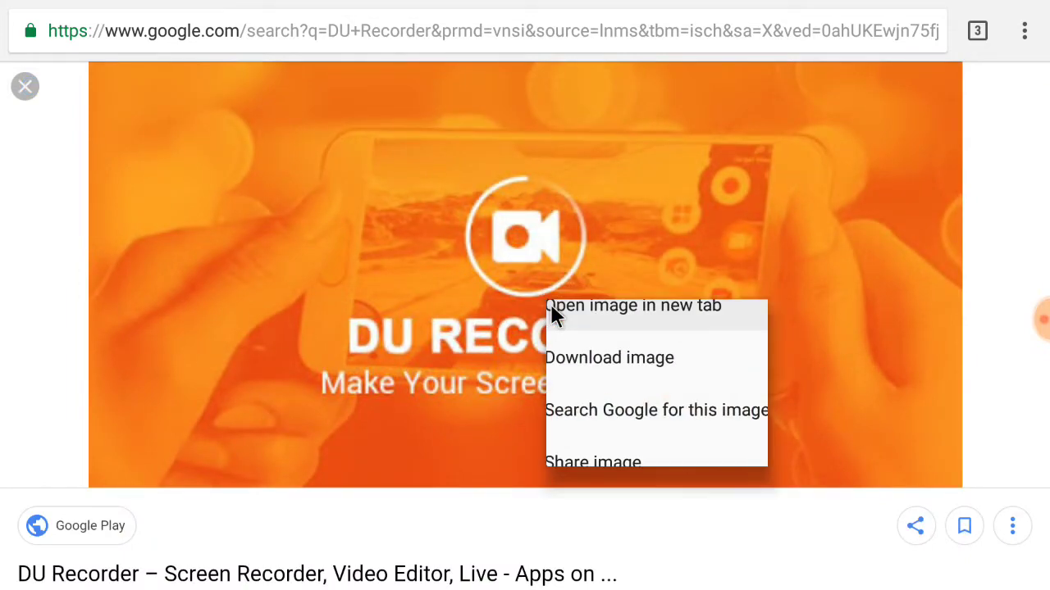
pyautogui.click(629, 384)
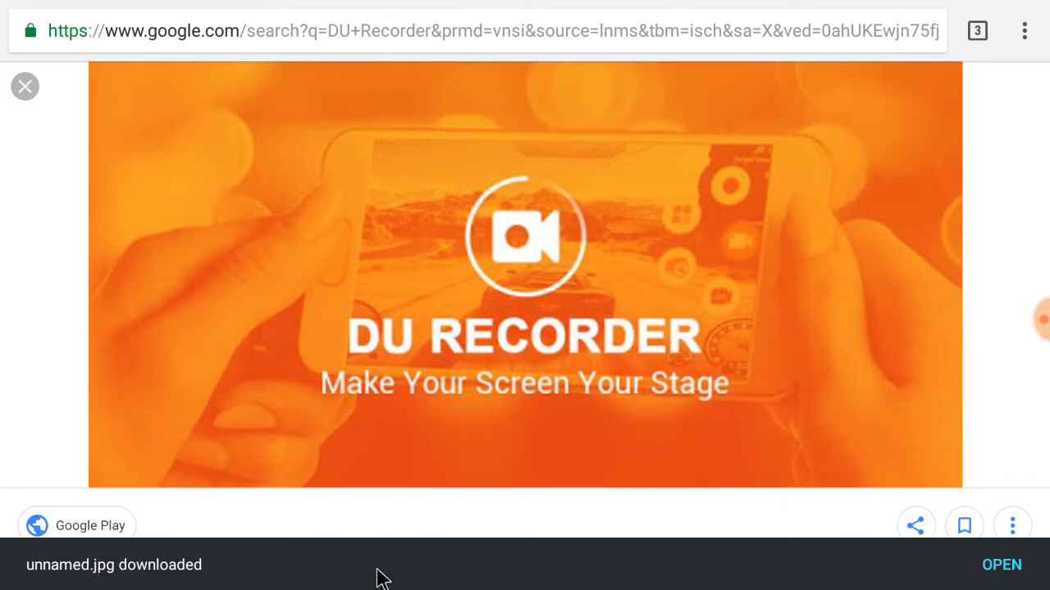
# Switch to the "Converting your file" tab and open the "Convert image to PNG" bookmark in it
pyautogui.click(977, 33)
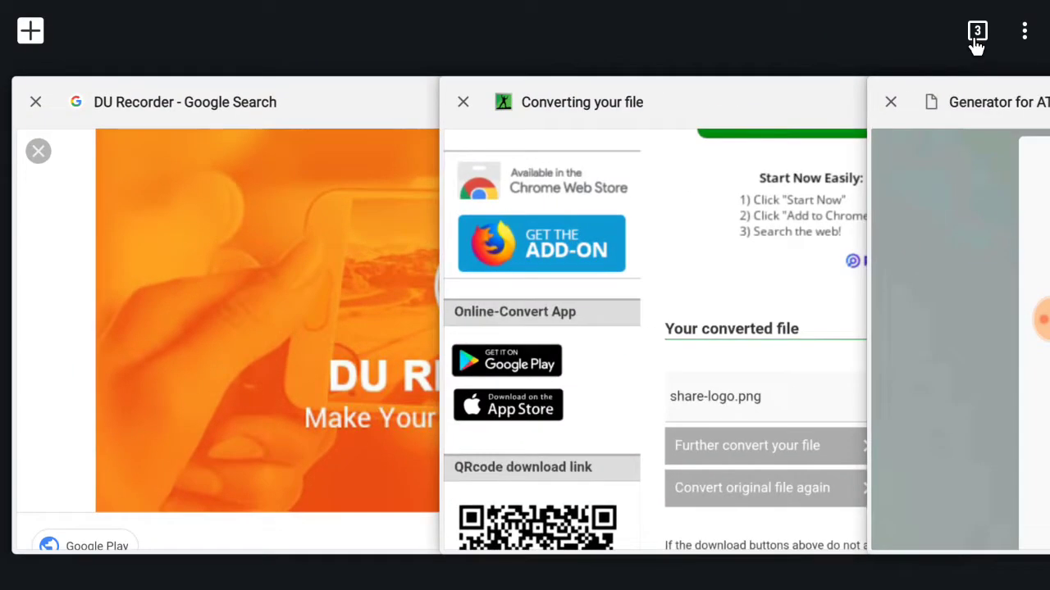
pyautogui.click(653, 99)
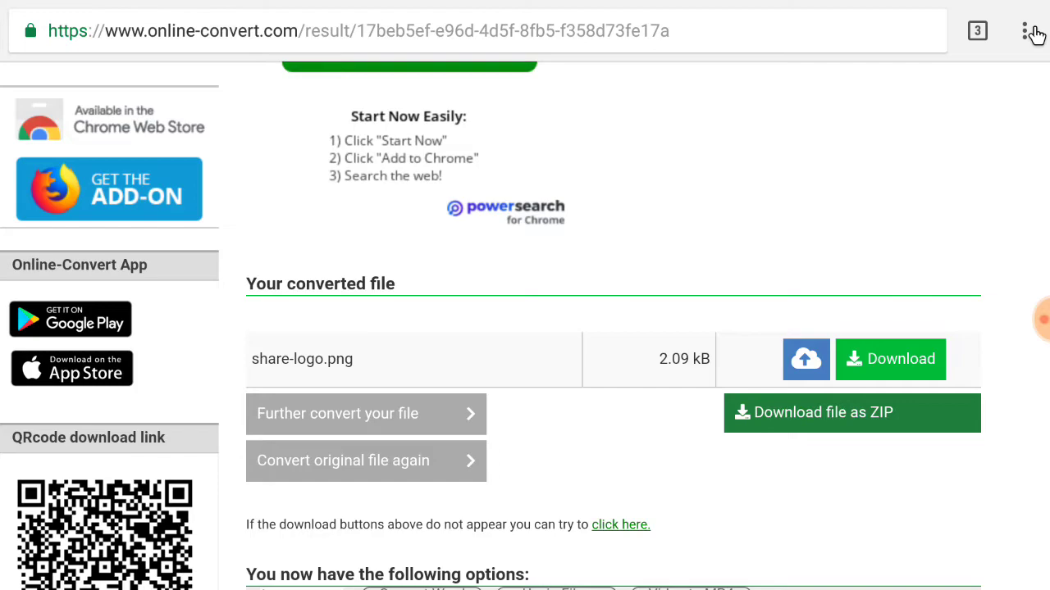
pyautogui.click(1033, 31)
pyautogui.moveTo(923, 256); pyautogui.dragTo(832, 124)
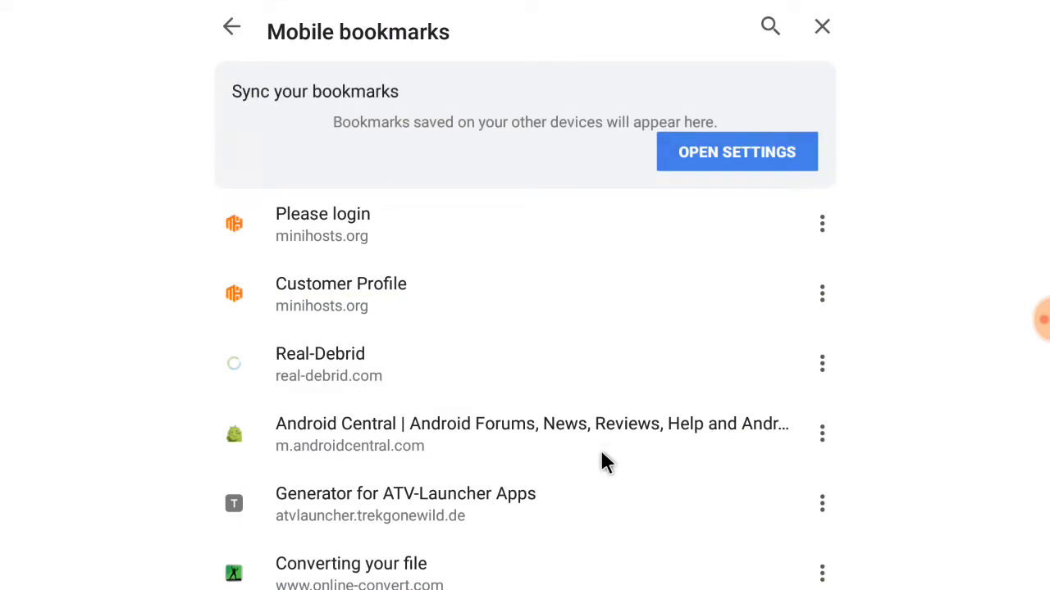
pyautogui.moveTo(599, 462); pyautogui.dragTo(621, 271)
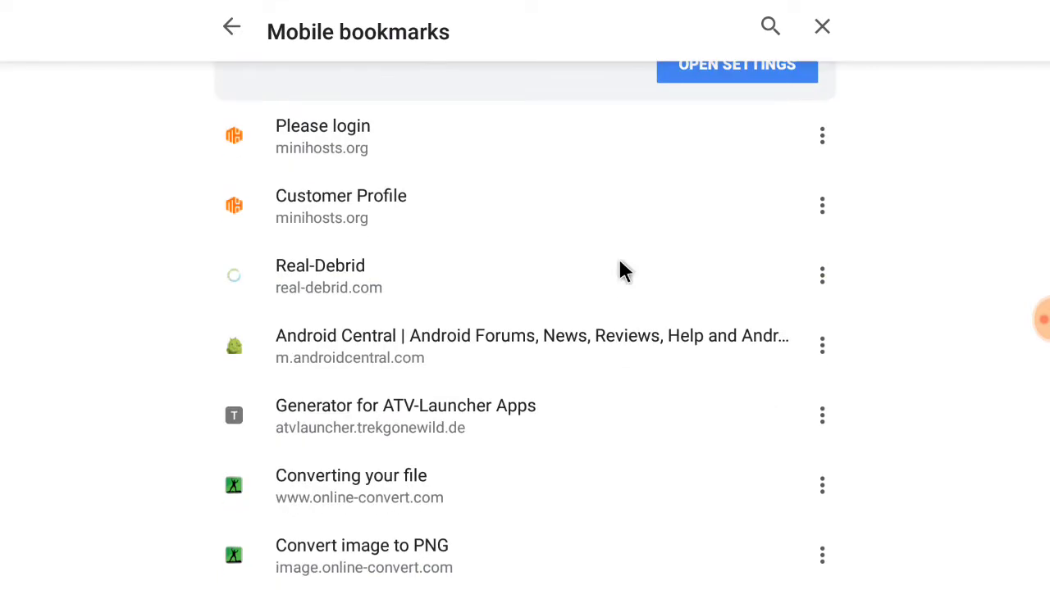
pyautogui.click(420, 558)
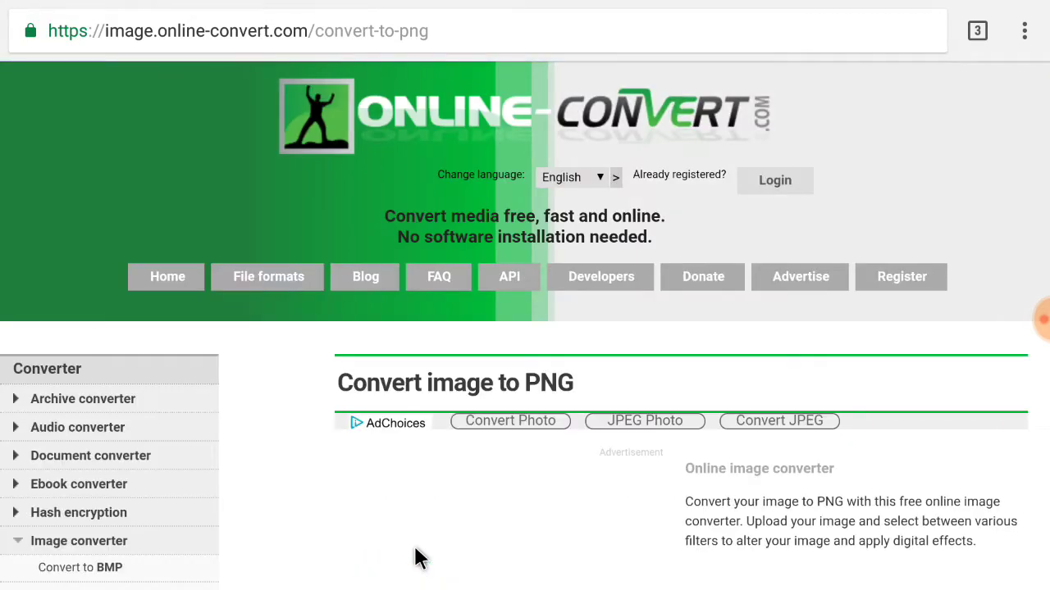
# Choose unnamed.jpg from Downloads as the image to convert to PNG
pyautogui.scroll(-6, 419, 554)
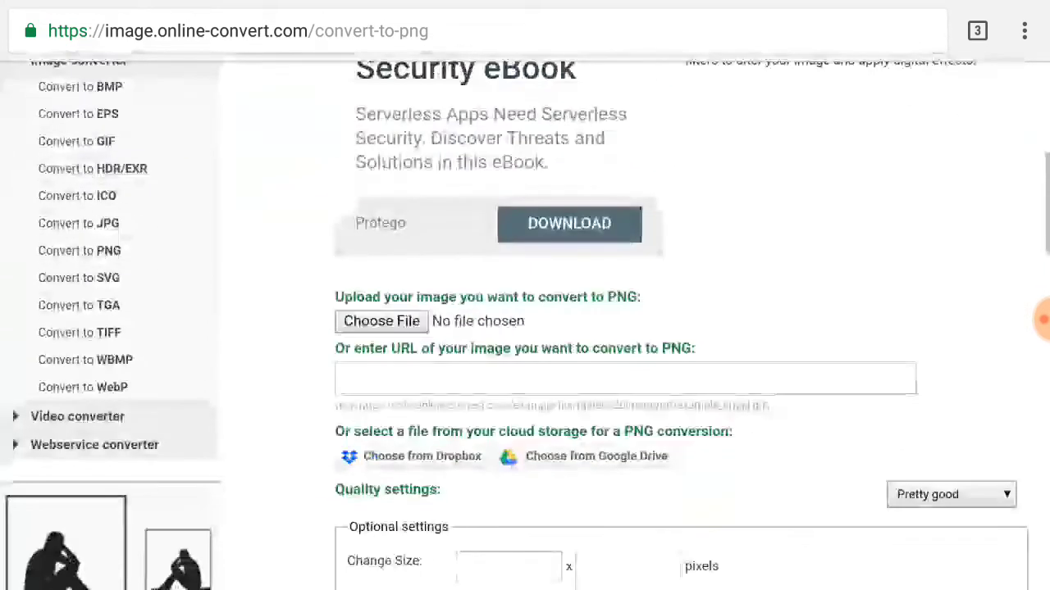
pyautogui.scroll(-1, 361, 310)
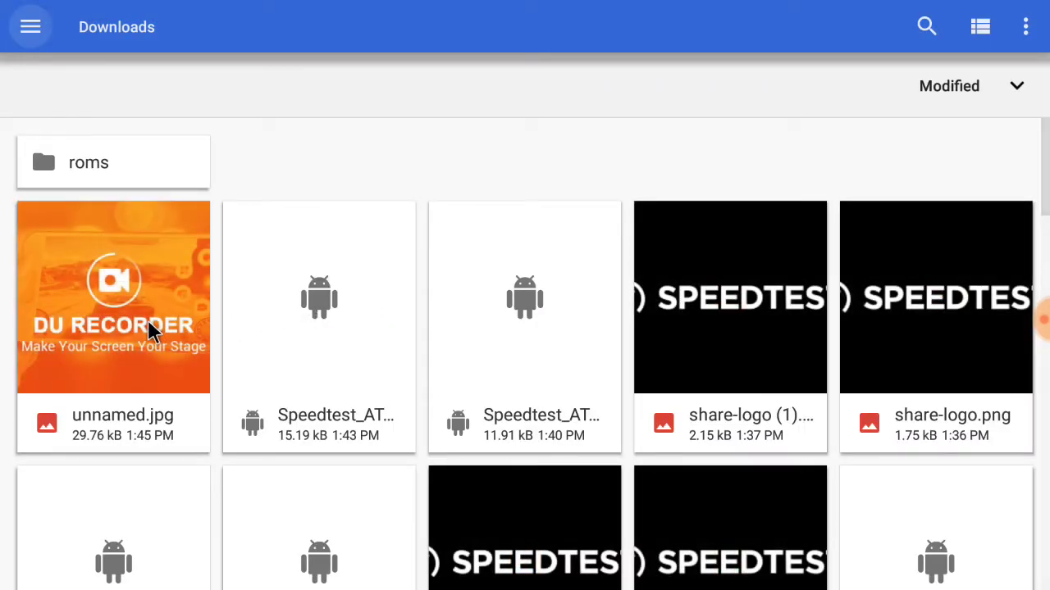
pyautogui.click(150, 330)
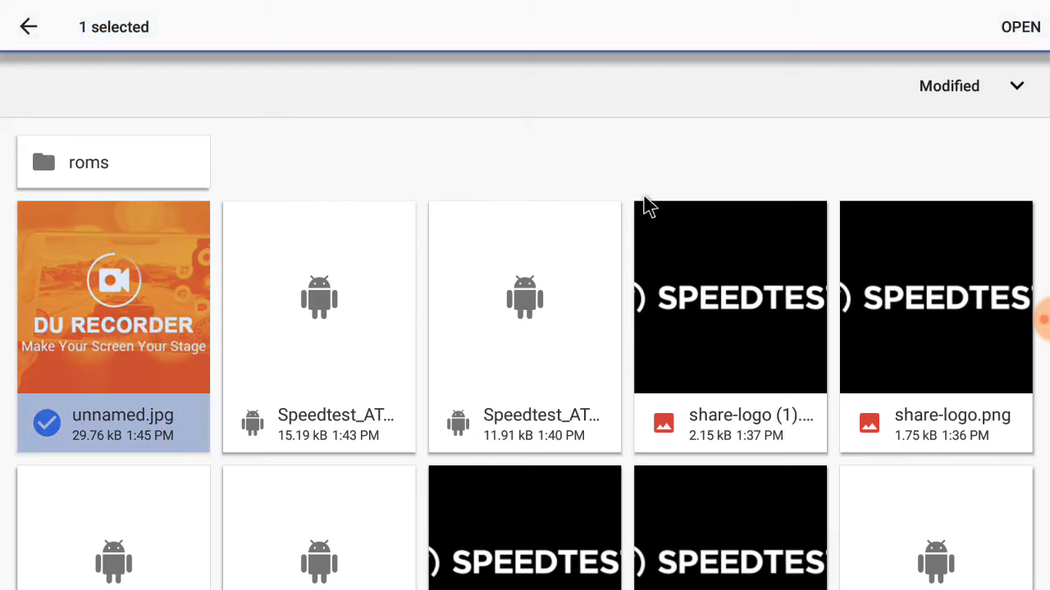
pyautogui.click(1022, 33)
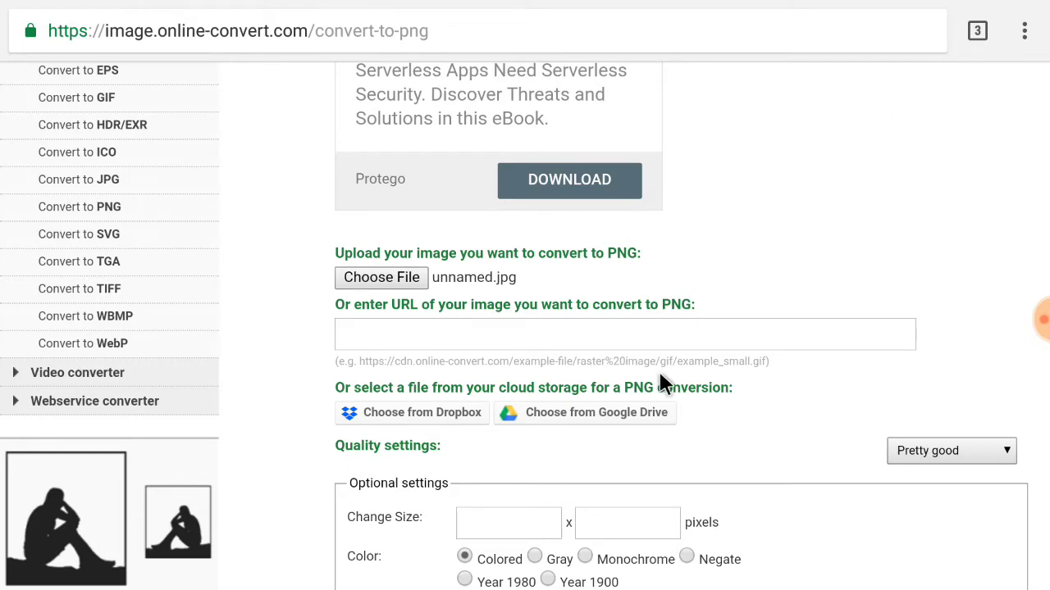
# Convert the chosen image with the default settings, download unnamed.png, and return to the home screen
pyautogui.scroll(-5, 659, 370)
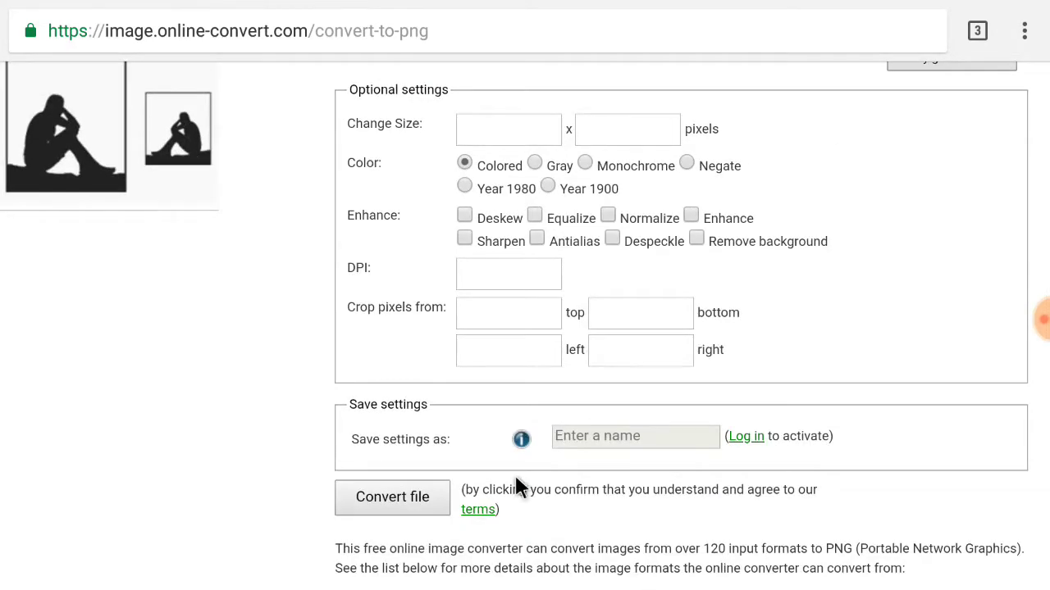
pyautogui.click(395, 495)
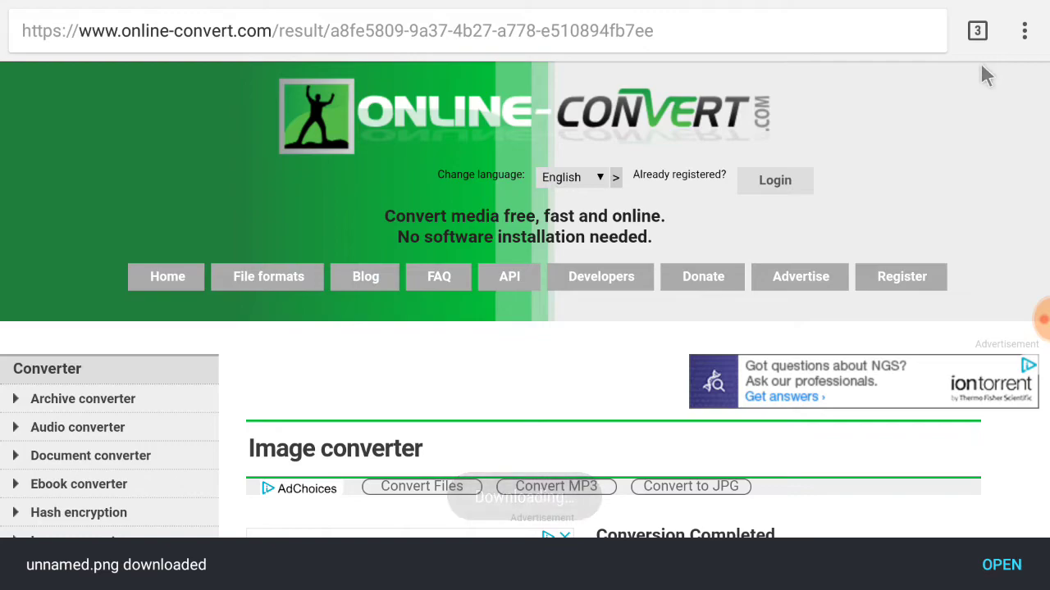
pyautogui.press('Home')
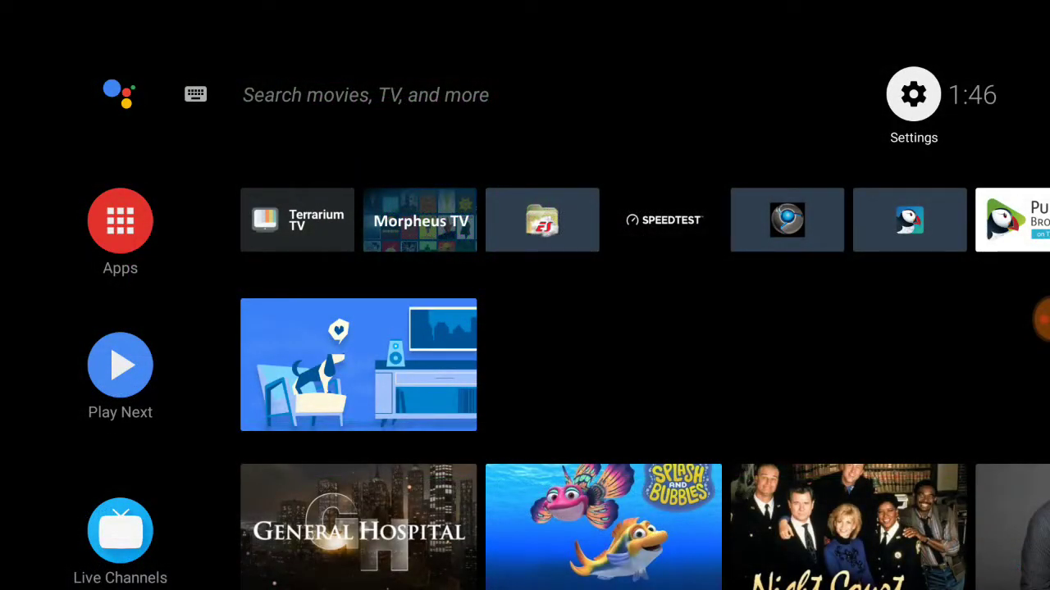
# Open AIDA64 from the far end of the favourite apps row on the home screen
pyautogui.press('Down')
pyautogui.press('Right')
pyautogui.press('Right')
pyautogui.press('Right')
pyautogui.press('Right')
pyautogui.press('Right')
pyautogui.press('Right')
pyautogui.press('Right')
pyautogui.press('Right')
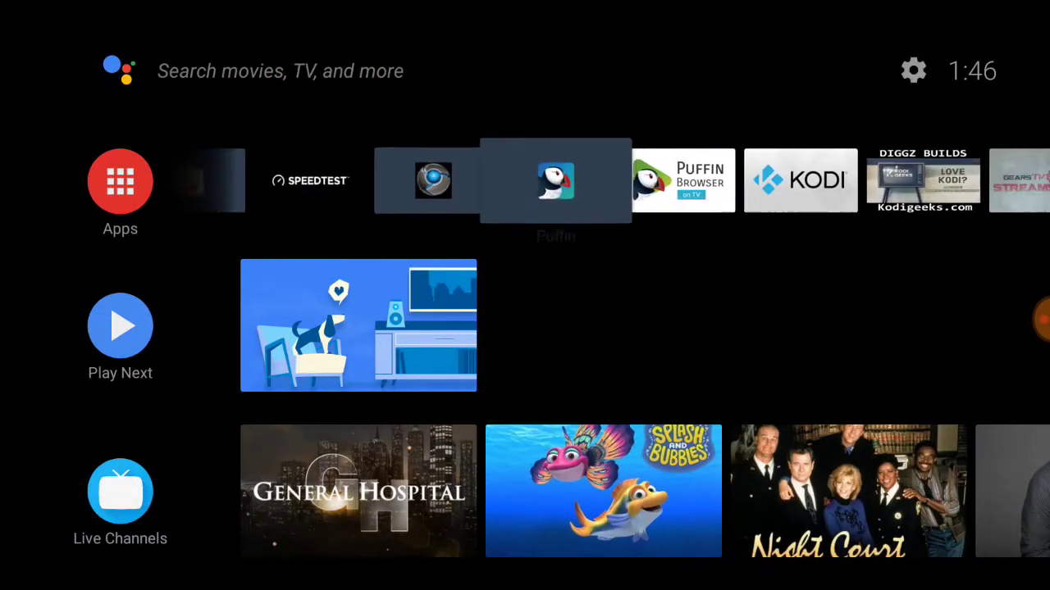
pyautogui.press('Right')
pyautogui.press('Right')
pyautogui.press('Right')
pyautogui.press('Right')
pyautogui.press('Right')
pyautogui.press('Right')
pyautogui.press('Right')
pyautogui.press('Right')
pyautogui.press('Right')
pyautogui.press('Right')
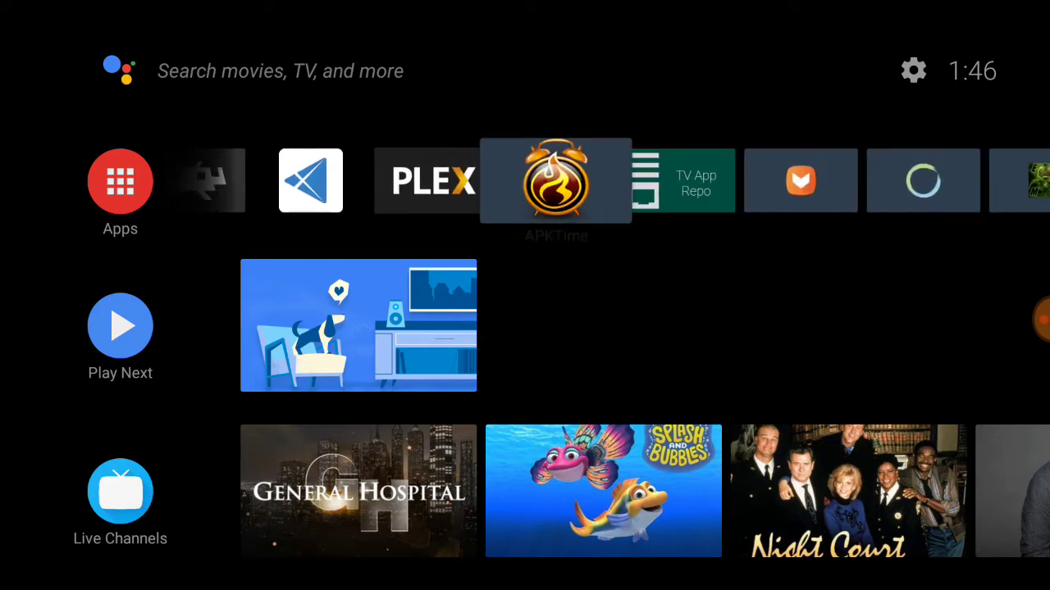
pyautogui.press('Right')
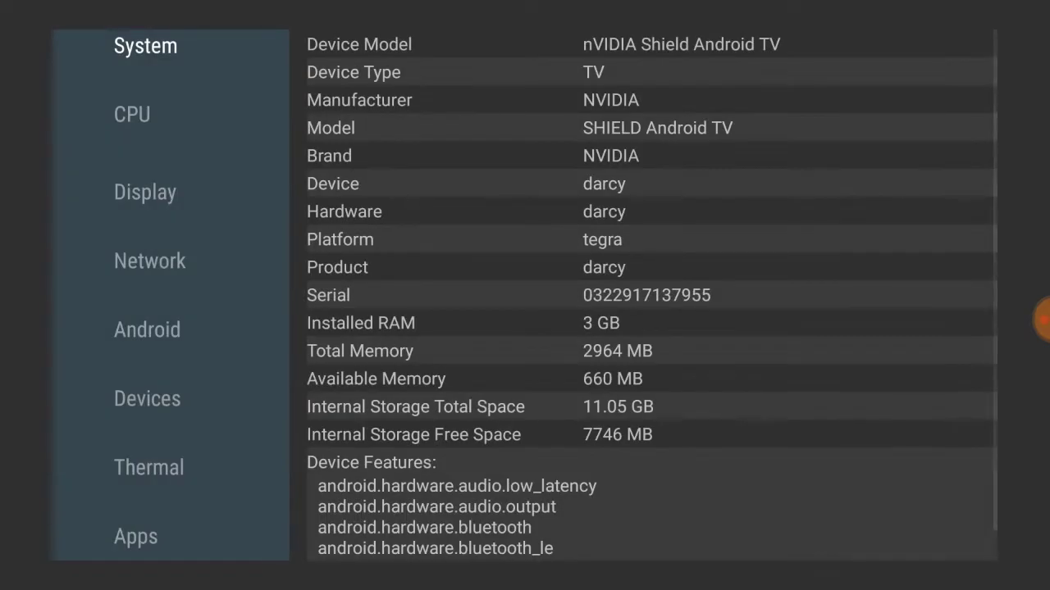
# Look up DU Recorder's package name in AIDA64's list of installed apps
pyautogui.press('Down')
pyautogui.press('Down')
pyautogui.press('Down')
pyautogui.press('Down')
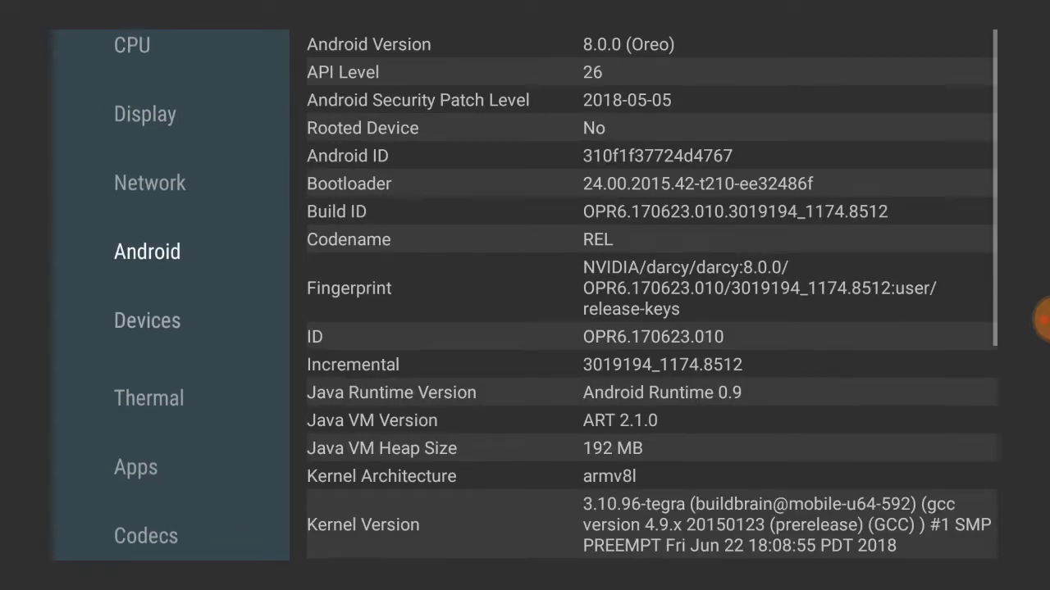
pyautogui.press('Down')
pyautogui.press('Down')
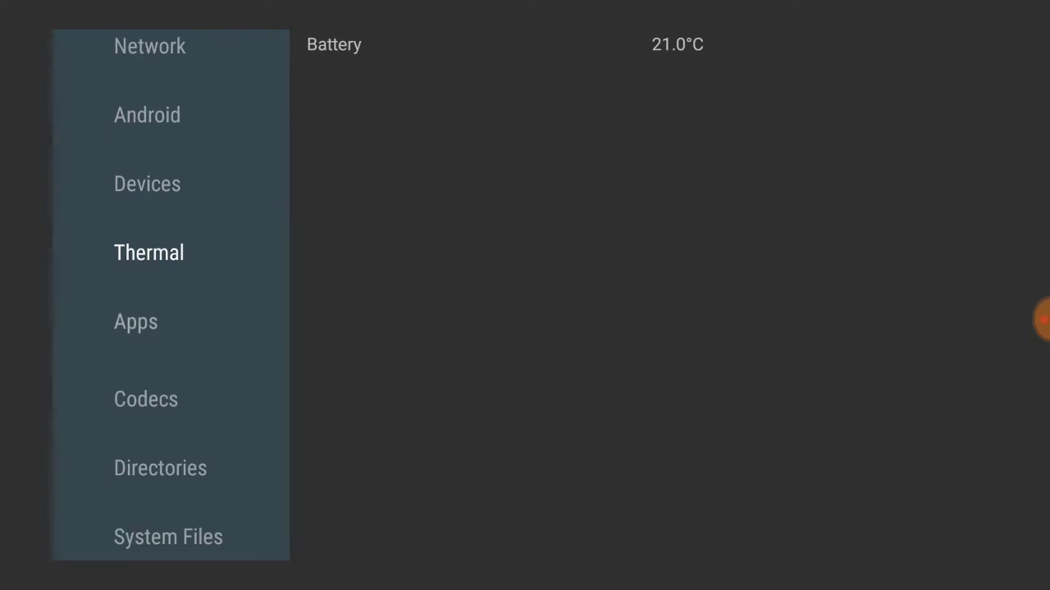
pyautogui.press('Down')
pyautogui.press('Right')
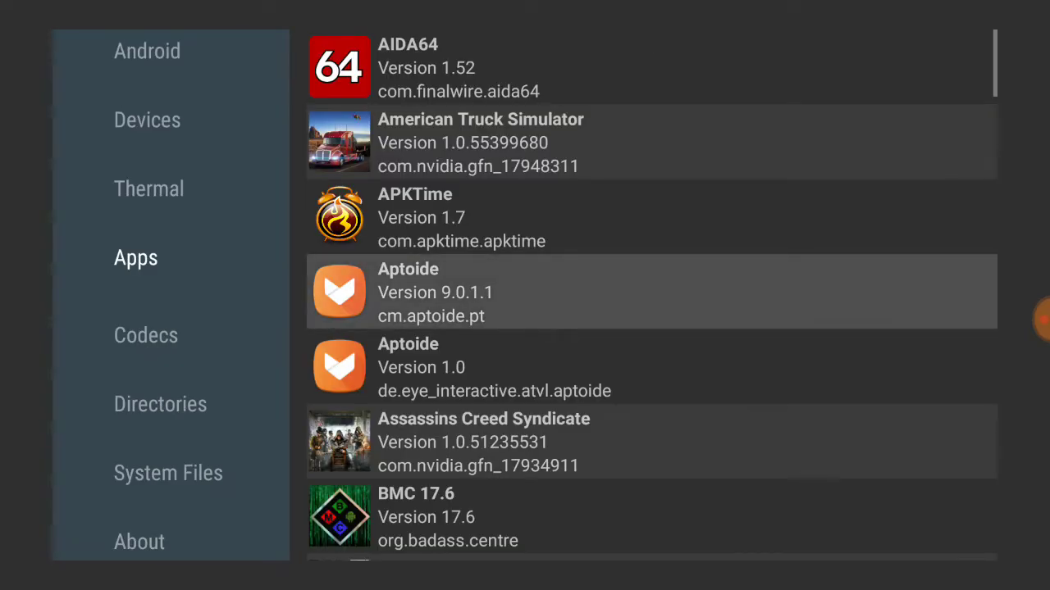
pyautogui.press('Down')
pyautogui.press('Down')
pyautogui.press('Down')
pyautogui.press('Down')
pyautogui.press('Down')
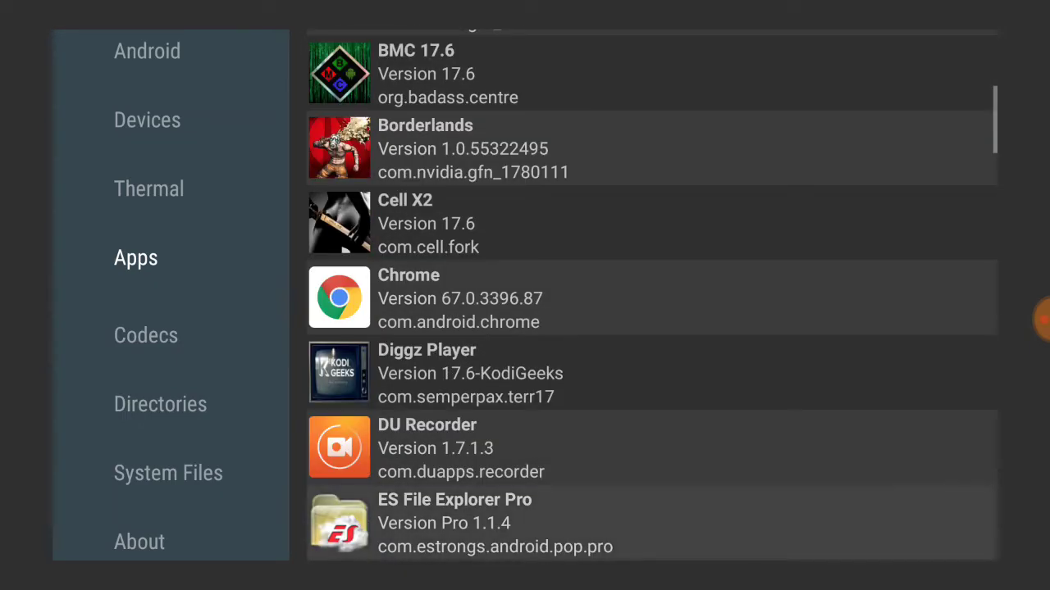
pyautogui.press('Down')
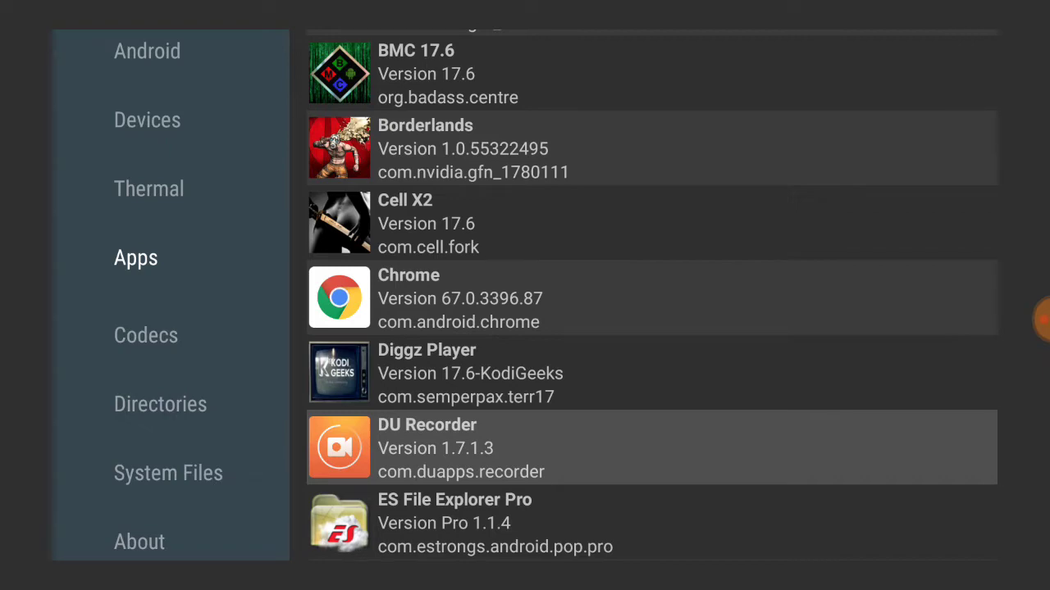
# Return to the home screen and open the Apps section of the device settings
pyautogui.press('Escape')
pyautogui.press('Up')
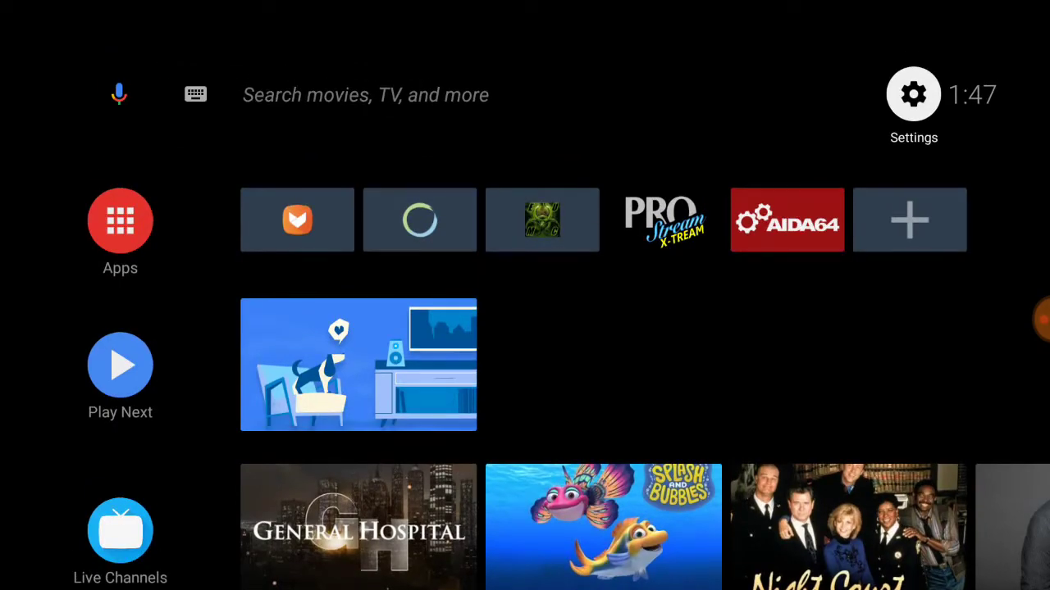
pyautogui.press('Return')
pyautogui.press('Down')
pyautogui.press('Down')
pyautogui.press('Down')
pyautogui.press('Down')
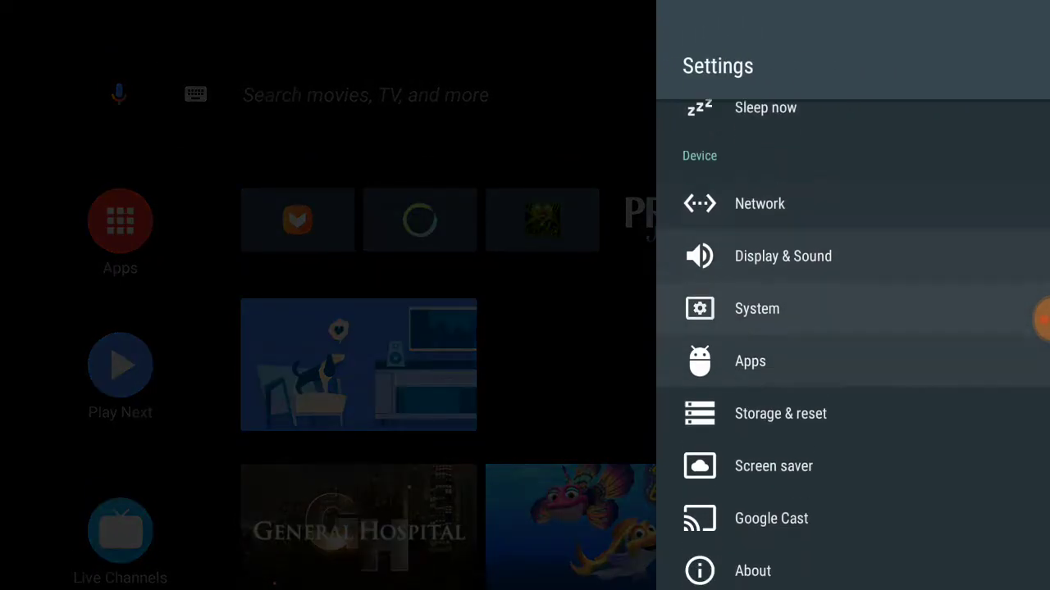
pyautogui.press('Return')
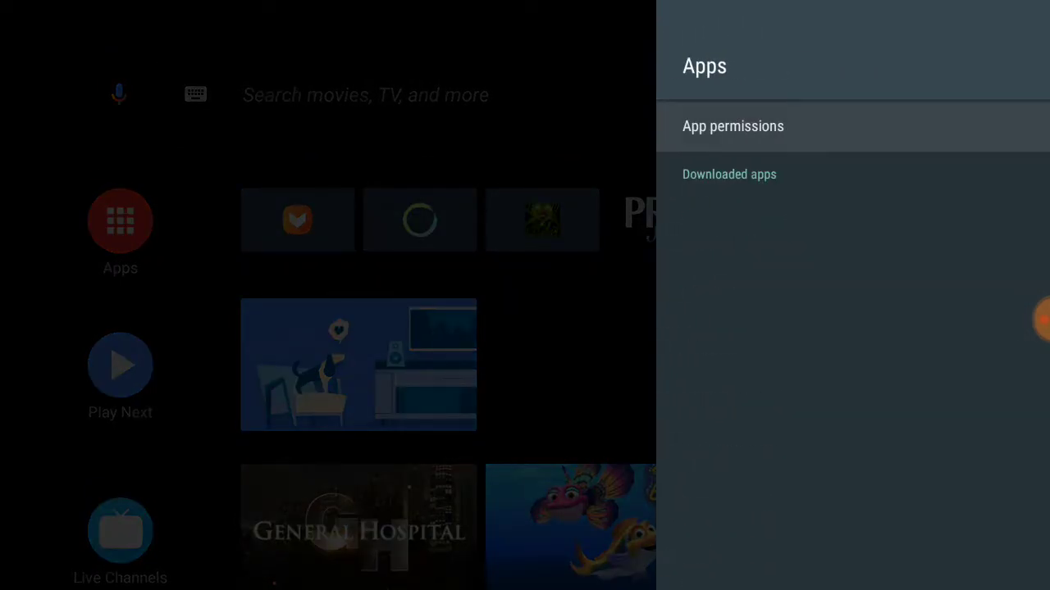
# Check the package name in DU Recorder's app details, then leave the settings
pyautogui.press('Down')
pyautogui.press('Down')
pyautogui.press('Down')
pyautogui.press('Down')
pyautogui.press('Down')
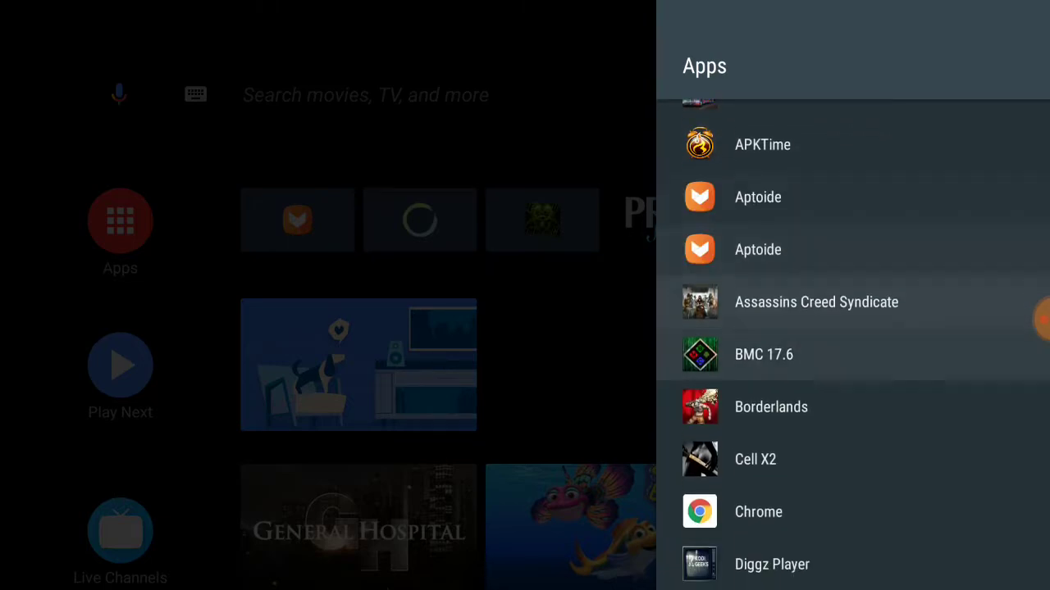
pyautogui.press('Down')
pyautogui.press('Down')
pyautogui.press('Down')
pyautogui.press('Down')
pyautogui.press('Down')
pyautogui.press('Down')
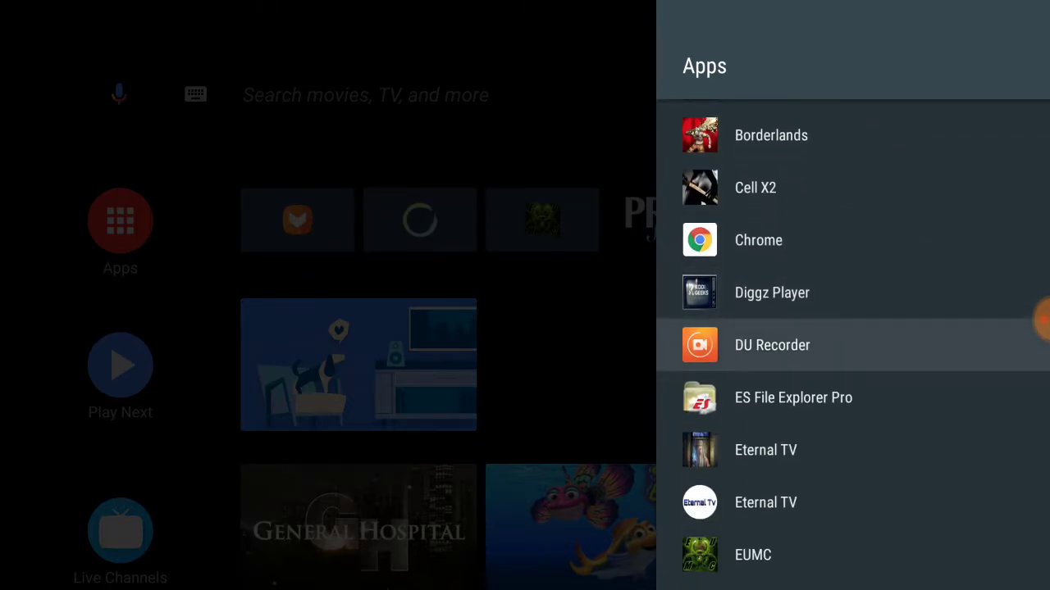
pyautogui.press('Return')
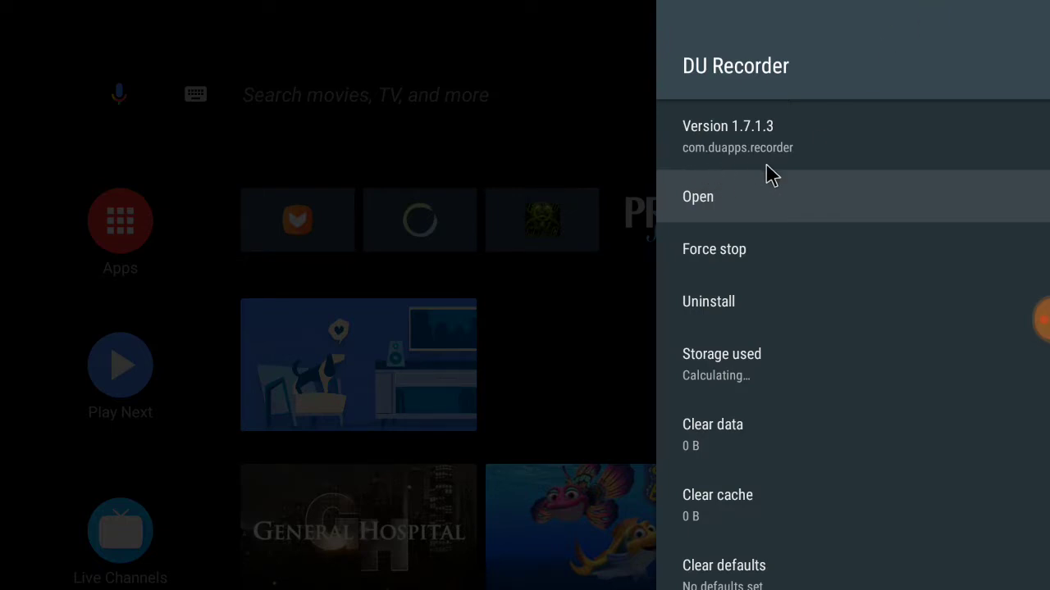
pyautogui.press('Escape')
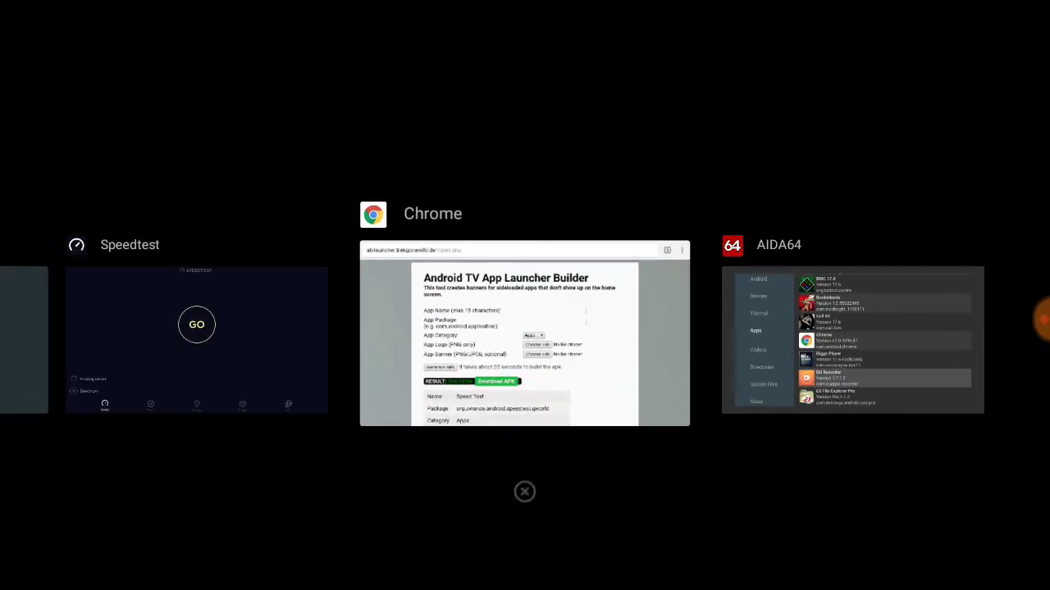
# Switch to Chrome and bring up the "Generator for ATV-Launcher Apps" tab
pyautogui.press('Return')
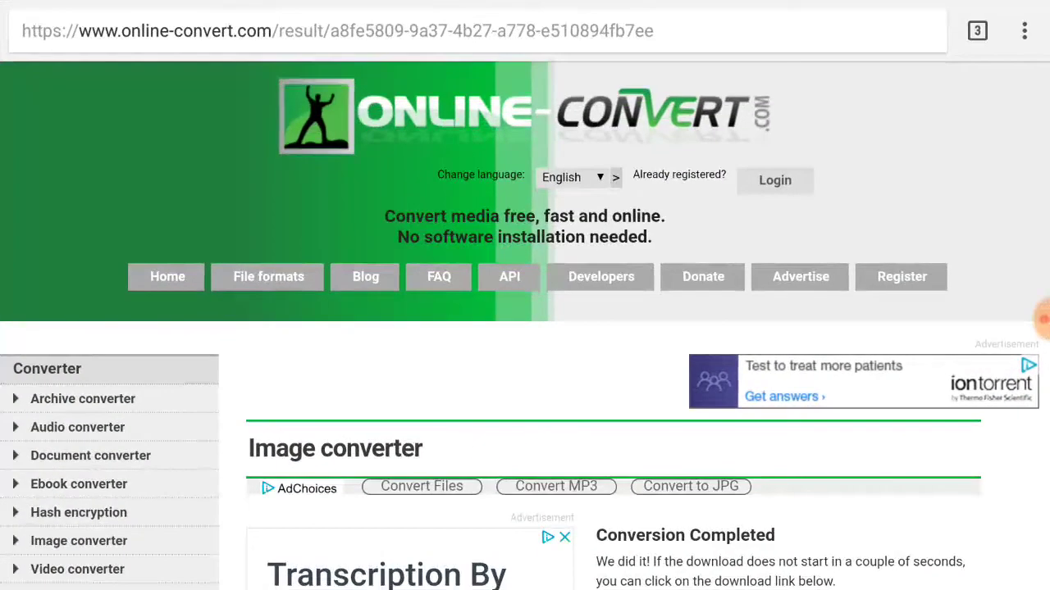
pyautogui.click(977, 33)
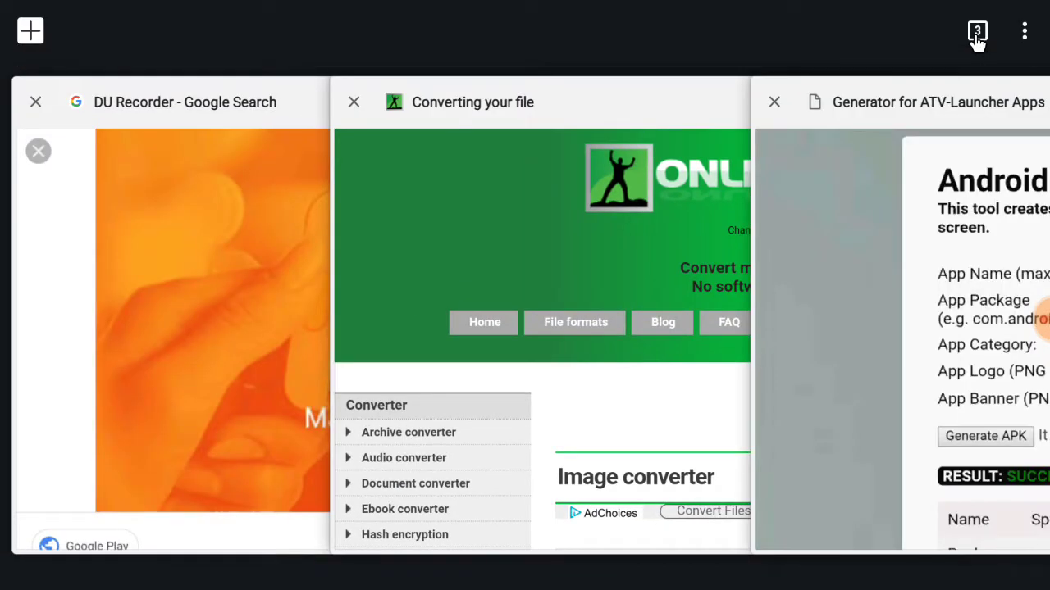
pyautogui.click(880, 103)
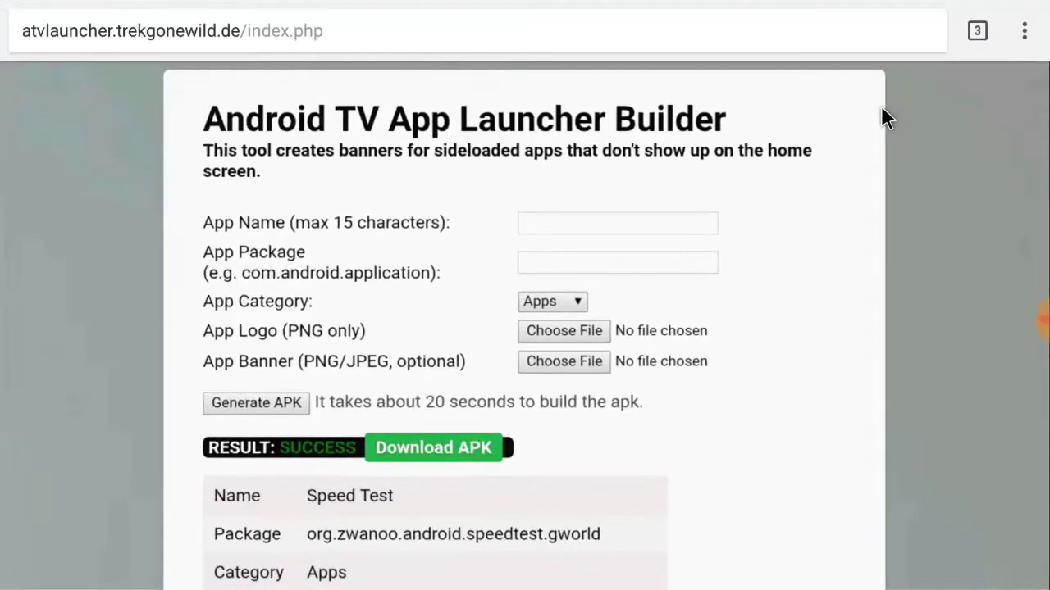
# Enter DU Recorder as the app name and com.duapps.recorder as the app package
pyautogui.click(612, 226)
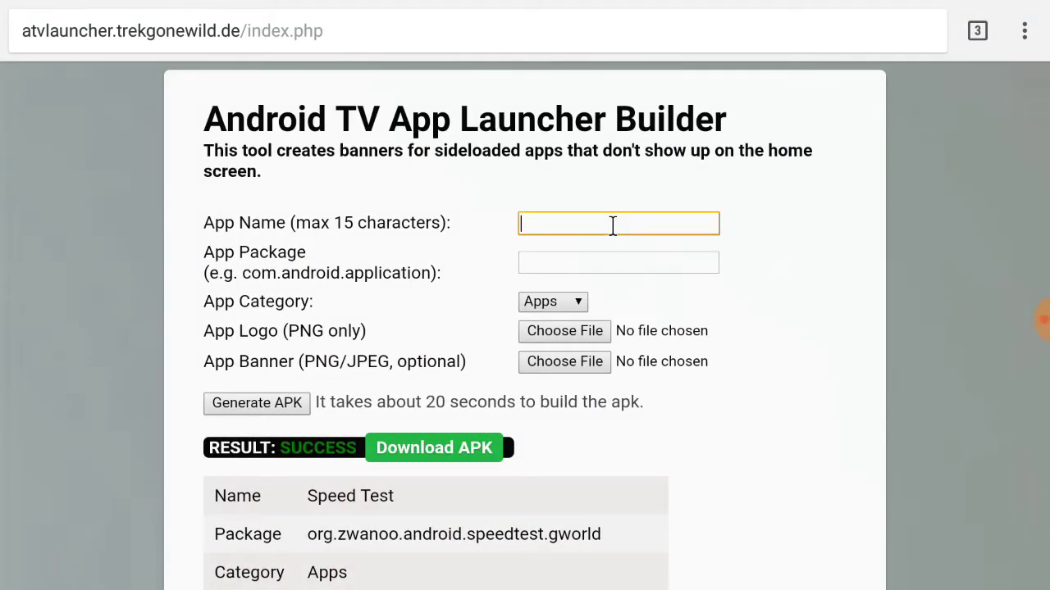
pyautogui.write('D')
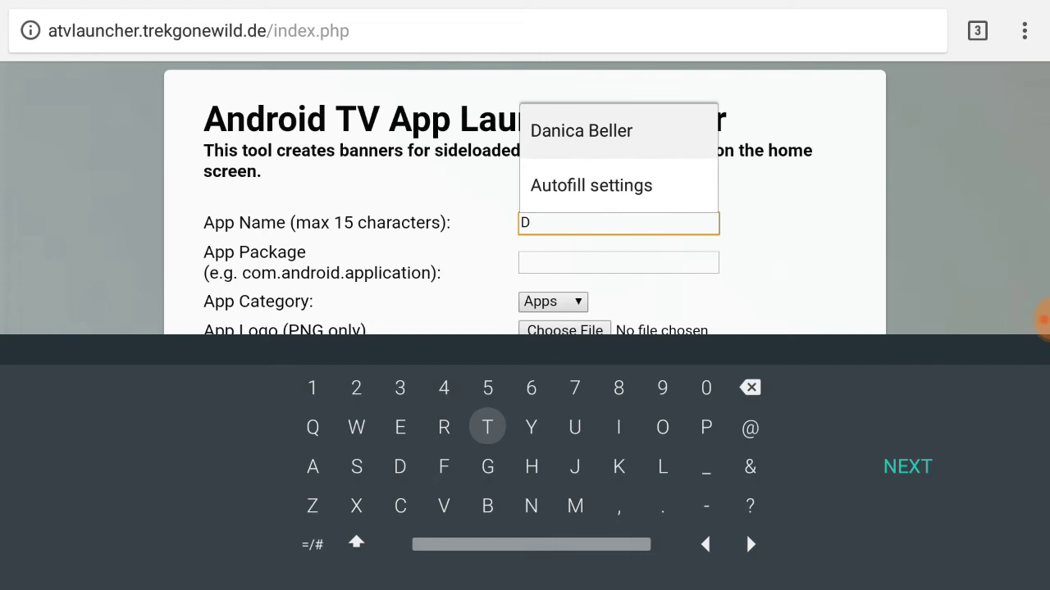
pyautogui.write('u')
pyautogui.press('BackSpace')
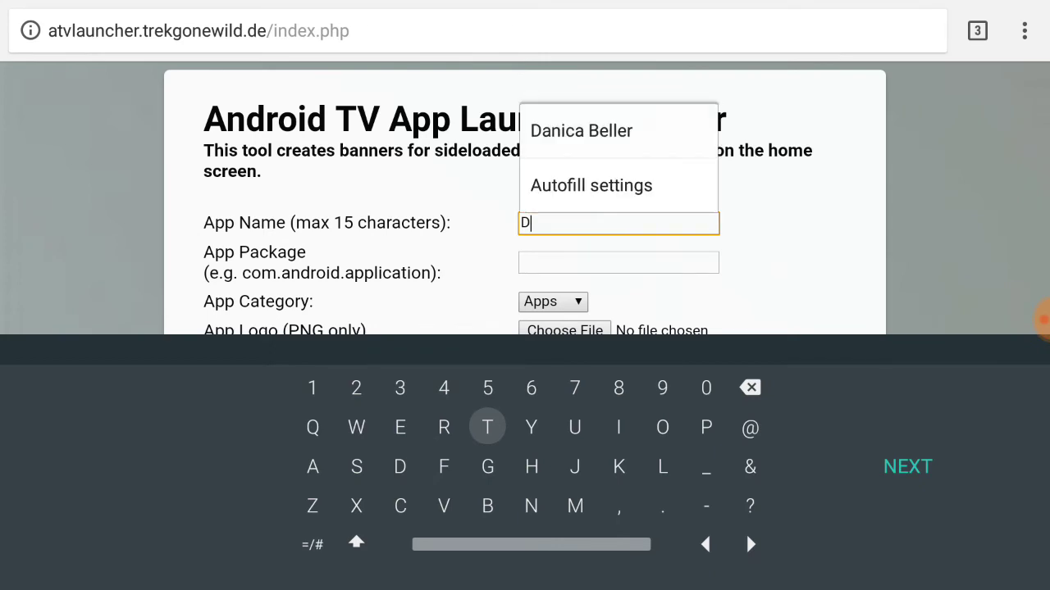
pyautogui.write('U Recorder')
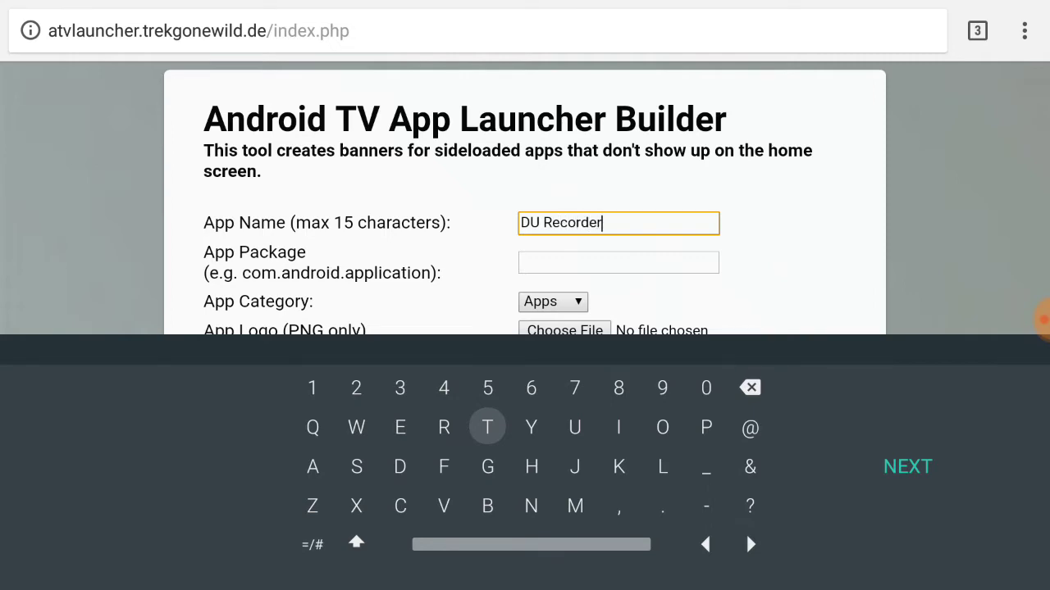
pyautogui.press('Tab')
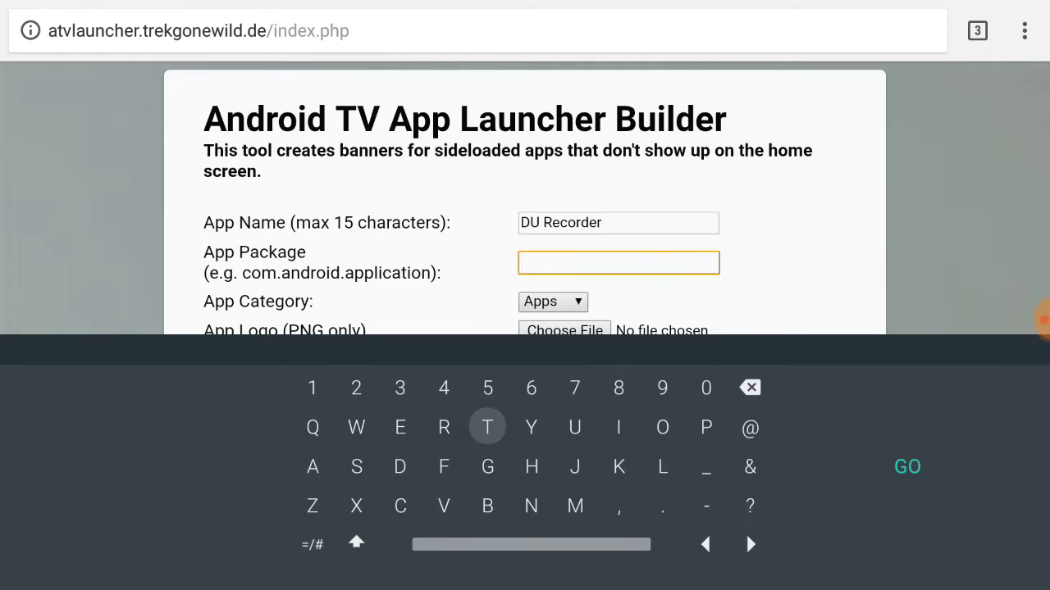
pyautogui.write('com.duapps.recorder')
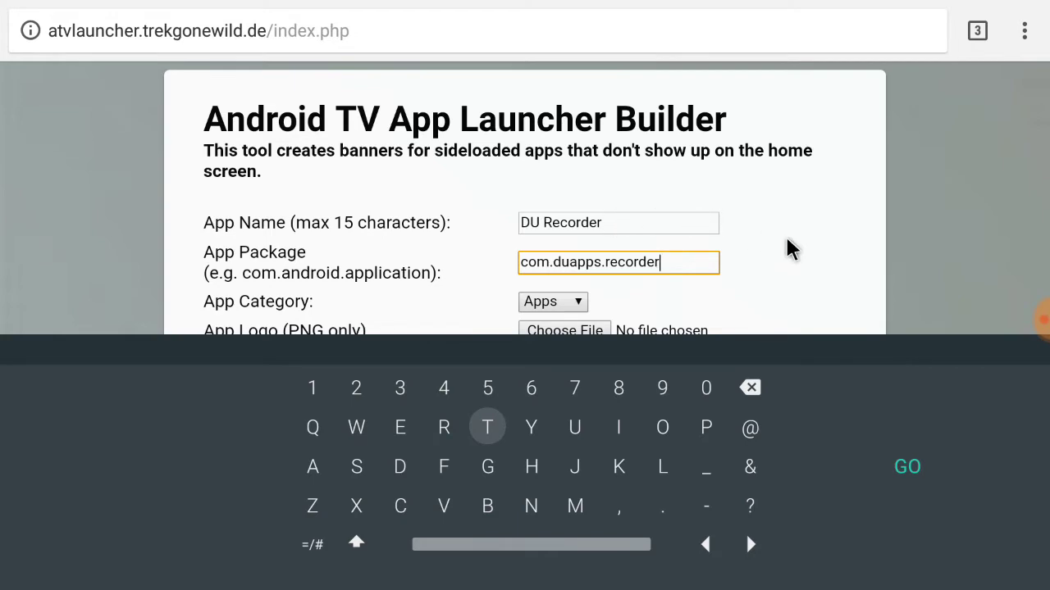
pyautogui.press('Escape')
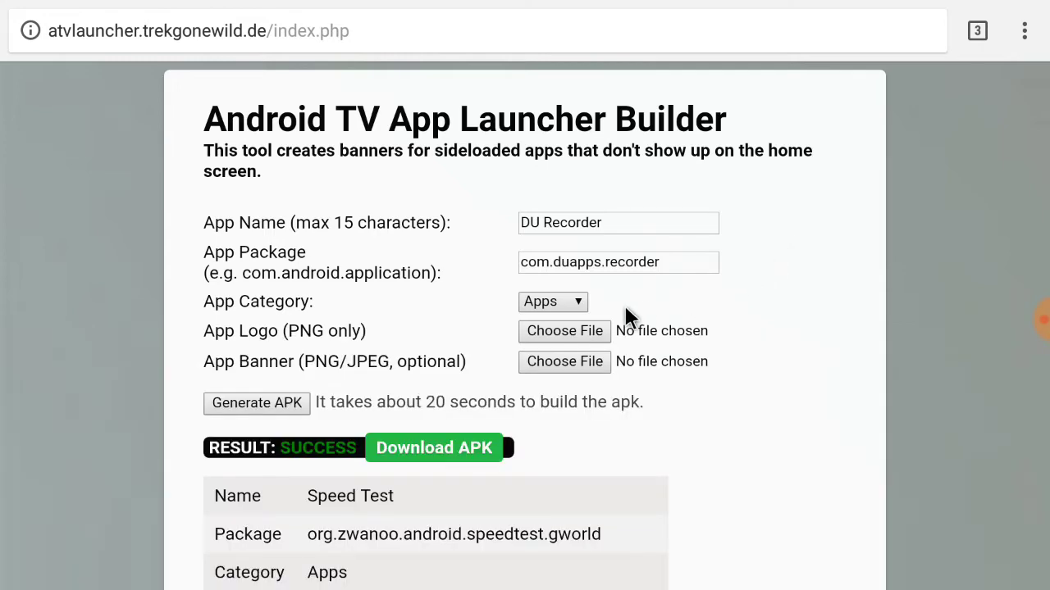
# Choose the converted DU Recorder image unnamed.png as the app logo and the app banner
pyautogui.click(582, 332)
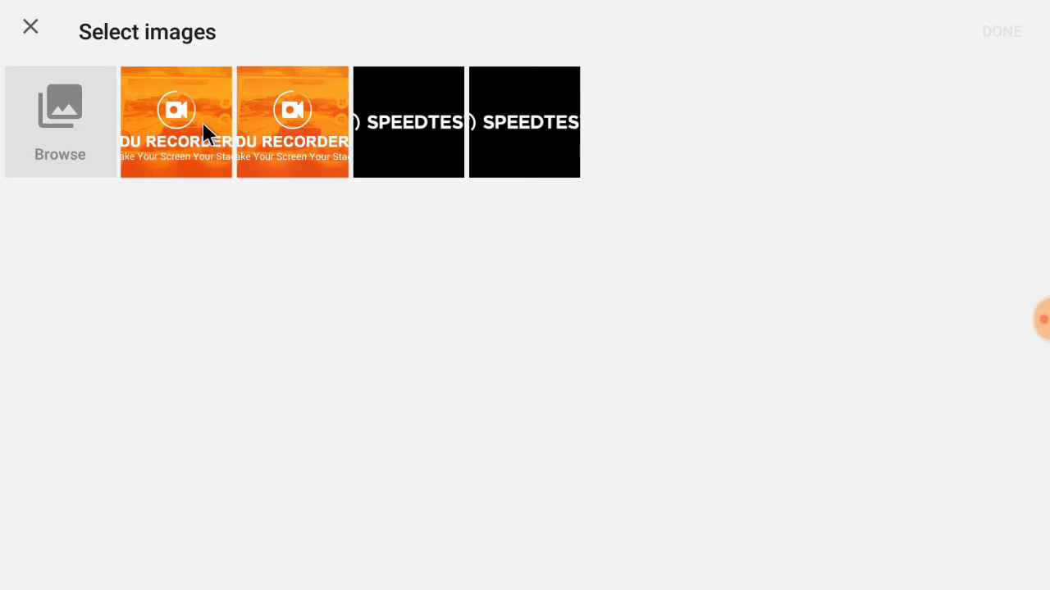
pyautogui.click(200, 133)
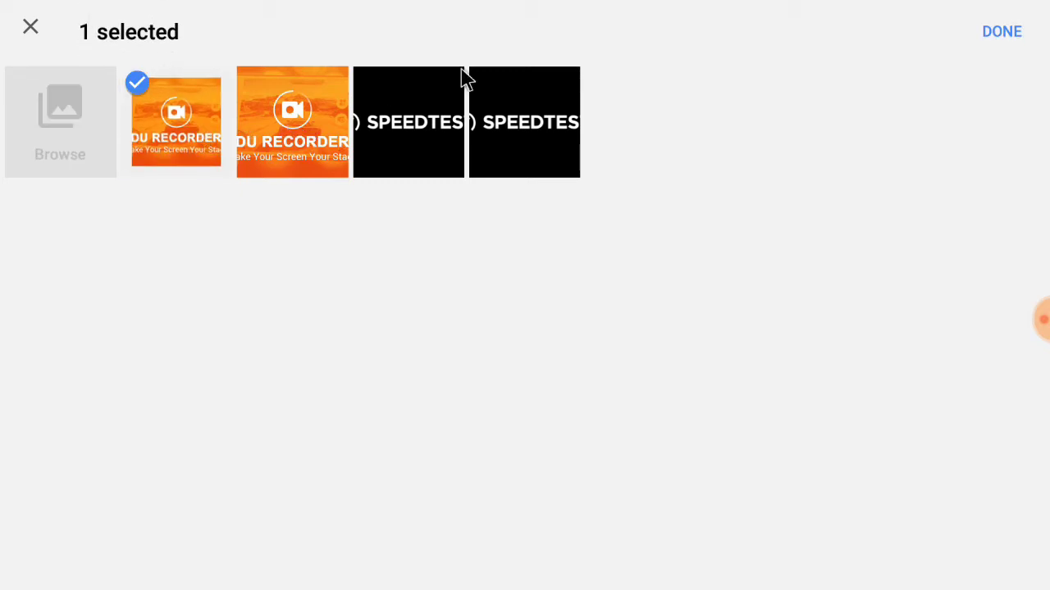
pyautogui.click(996, 33)
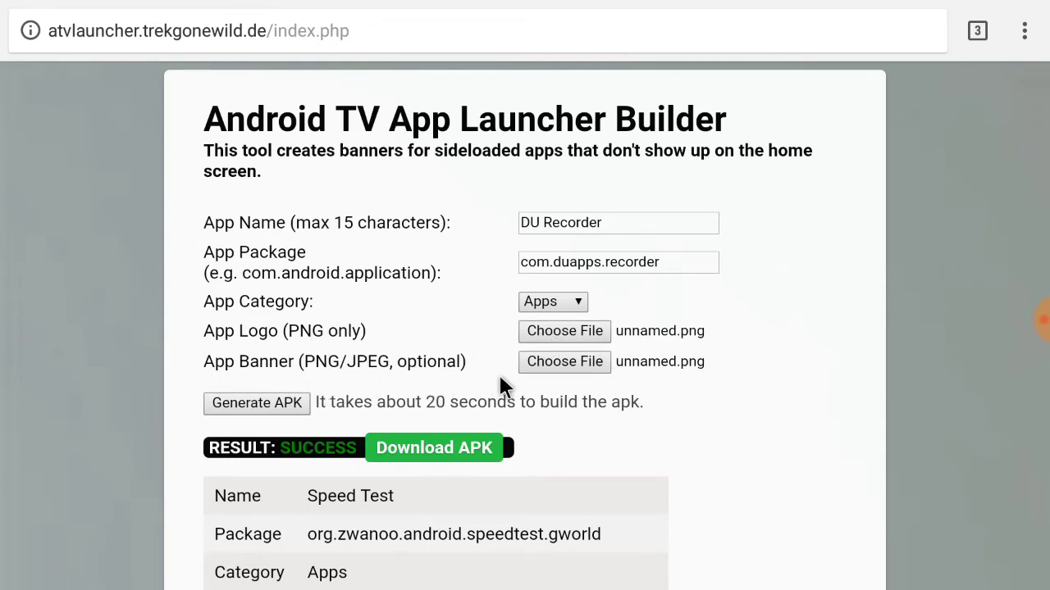
# Generate the DU Recorder launcher APK, then download and install it
pyautogui.click(264, 403)
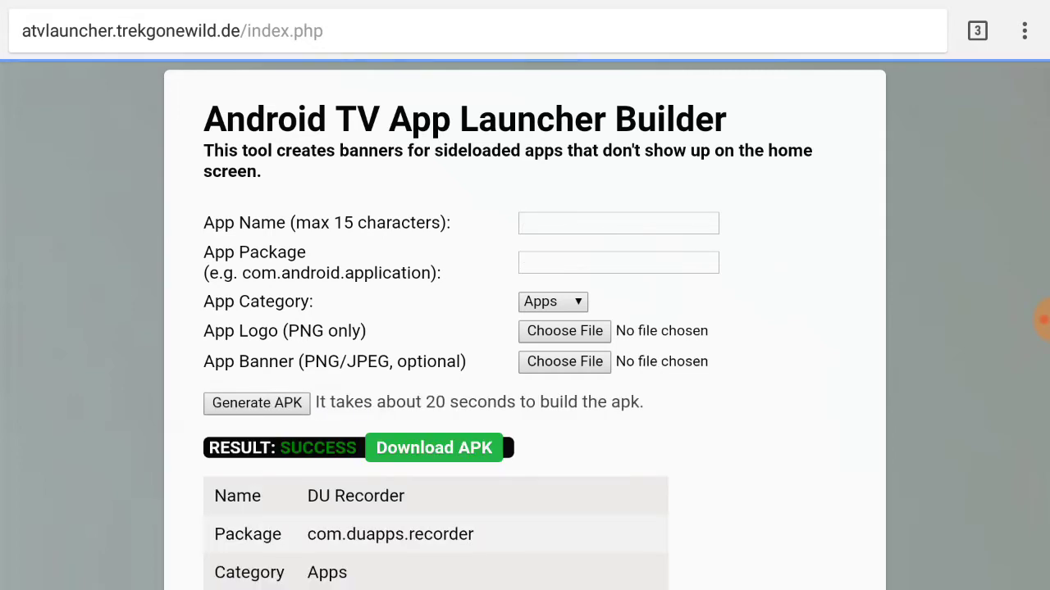
pyautogui.click(416, 450)
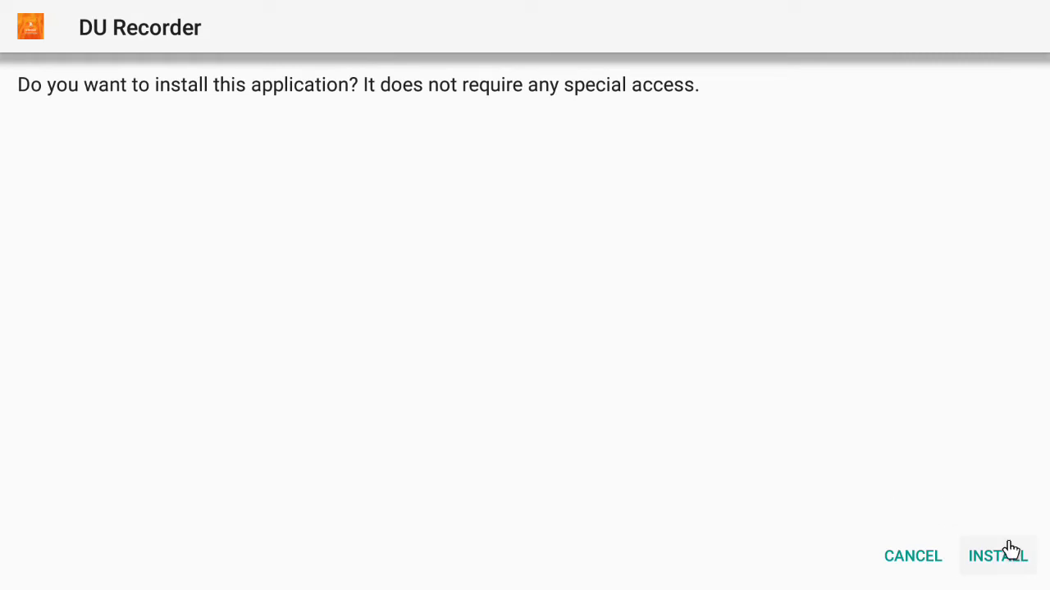
pyautogui.click(1002, 557)
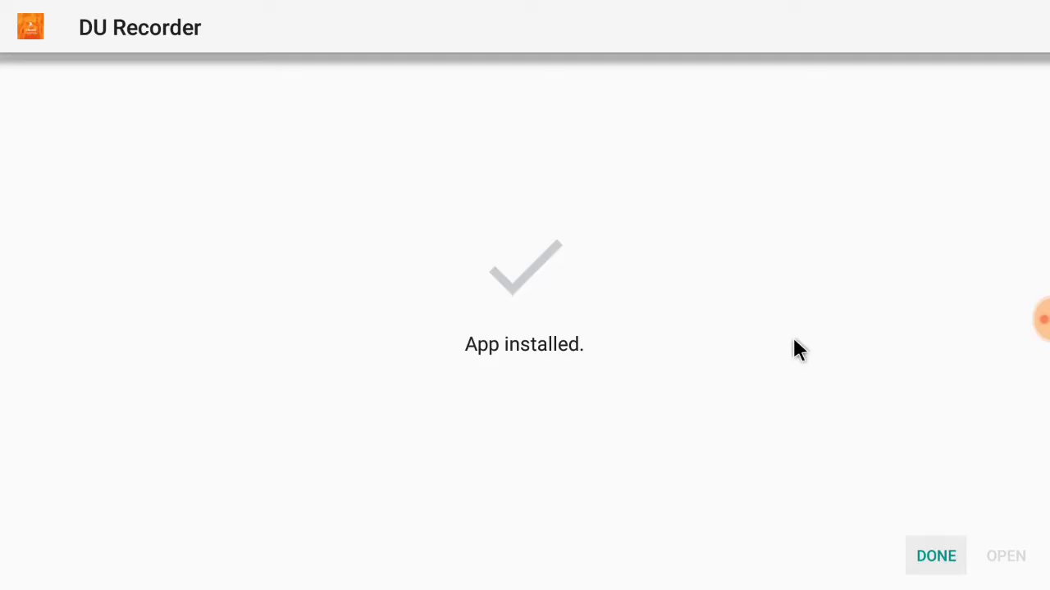
pyautogui.click(933, 553)
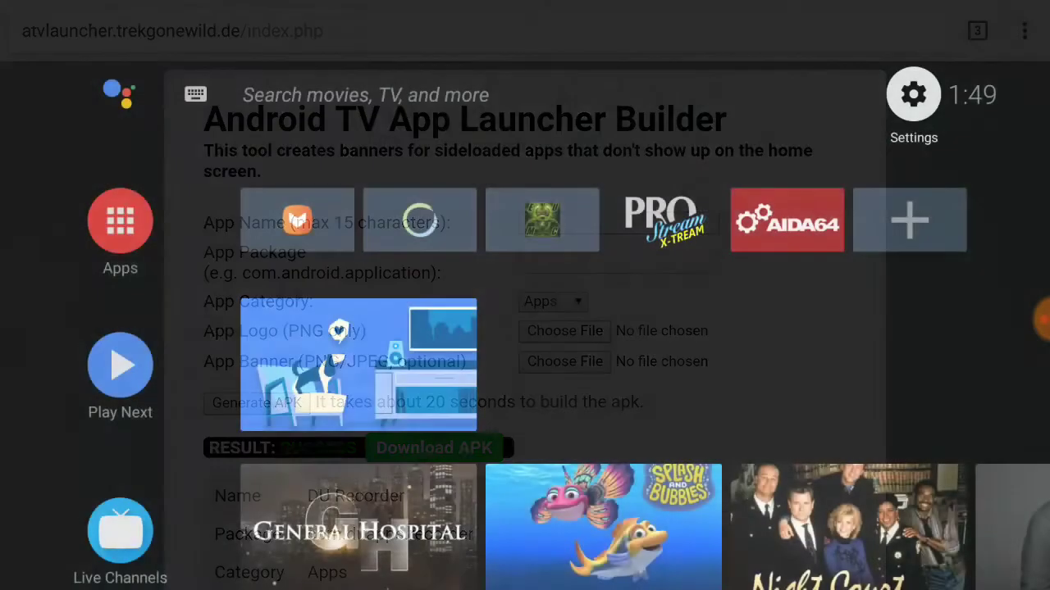
# Return to the home screen and add the DU Recorder launcher to the favourite apps row
pyautogui.press('super')
pyautogui.press('Down')
pyautogui.press('Right')
pyautogui.press('Return')
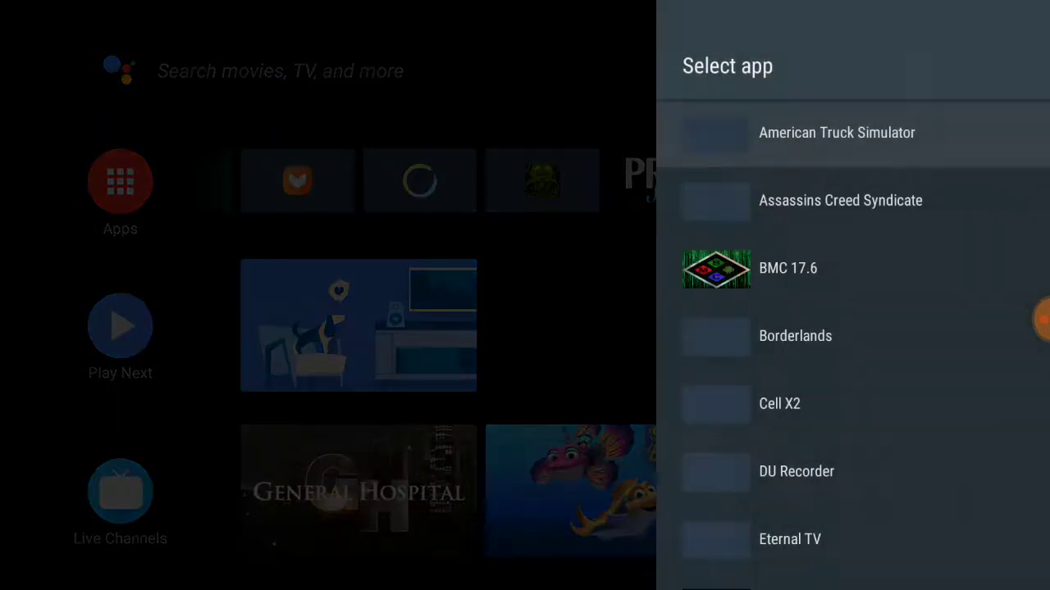
pyautogui.press('Down')
pyautogui.press('Down')
pyautogui.press('Down')
pyautogui.press('Down')
pyautogui.press('Down')
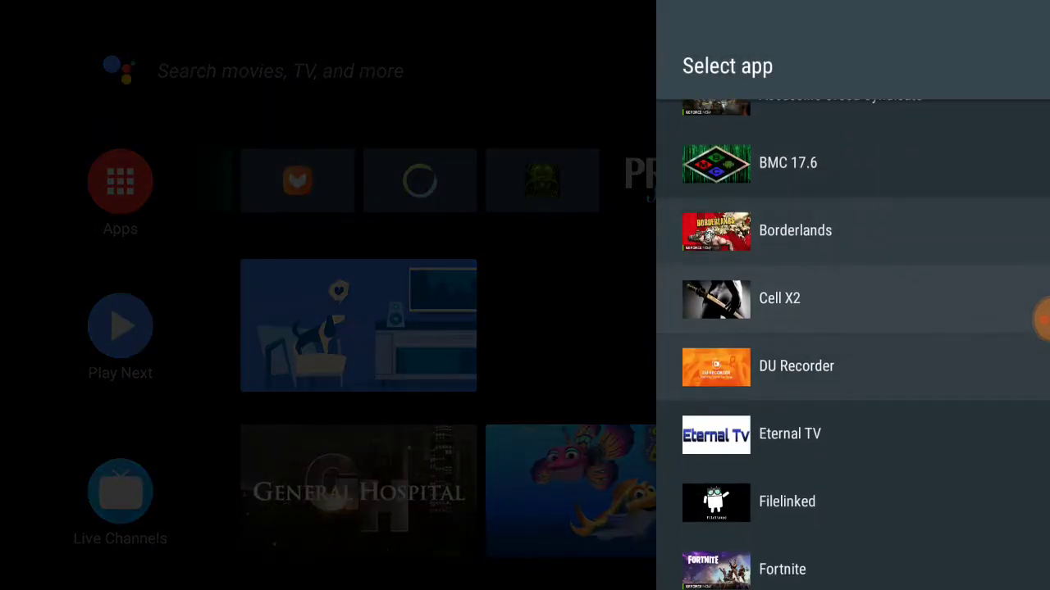
pyautogui.press('Return')
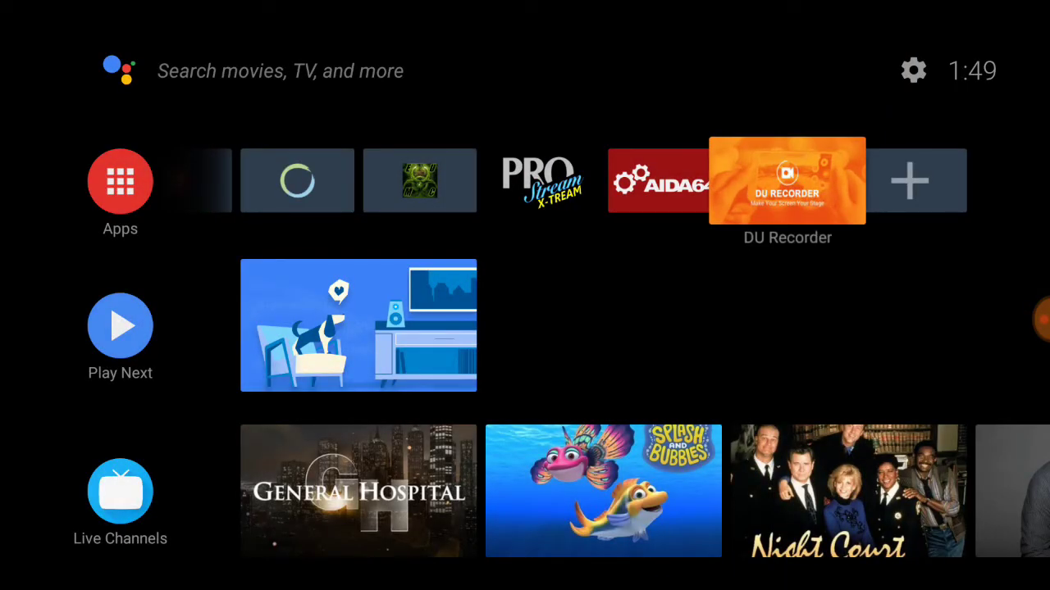
# Move the DU Recorder launcher along the favourite apps row to the spot directly after Speed Test
pyautogui.press('Return')
pyautogui.press('Down')
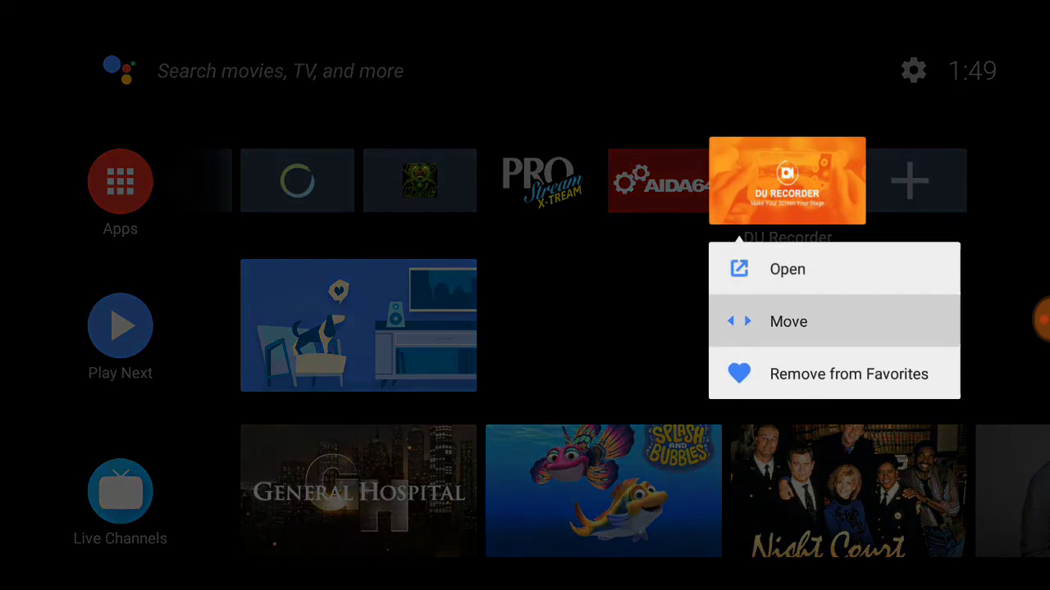
pyautogui.press('Return')
pyautogui.press('Left')
pyautogui.press('Left')
pyautogui.press('Left')
pyautogui.press('Left')
pyautogui.press('Left')
pyautogui.press('Left')
pyautogui.press('Left')
pyautogui.press('Left')
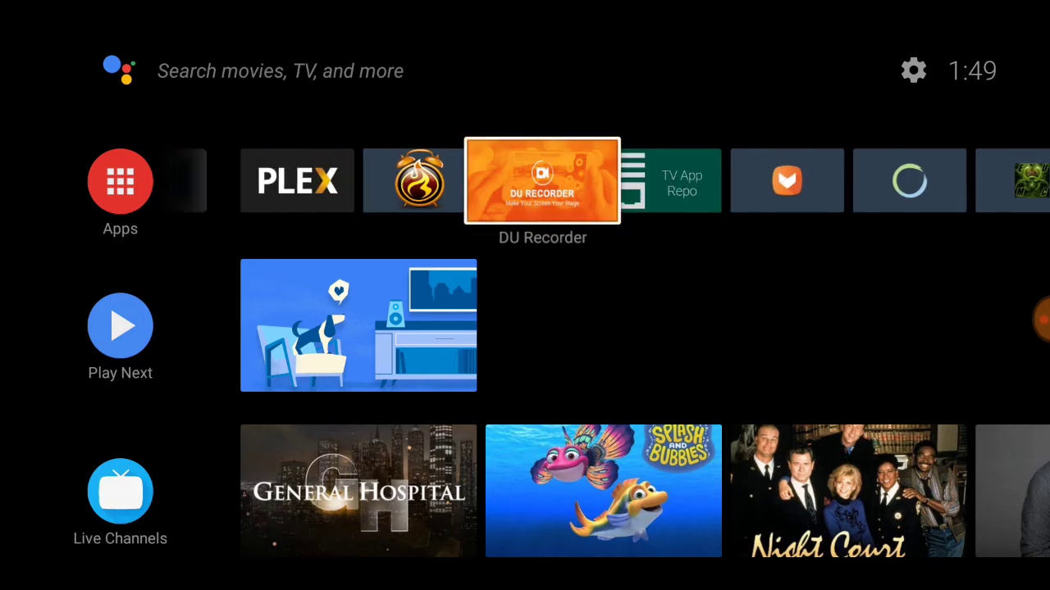
pyautogui.press('Left')
pyautogui.press('Left')
pyautogui.press('Left')
pyautogui.press('Left')
pyautogui.press('Left')
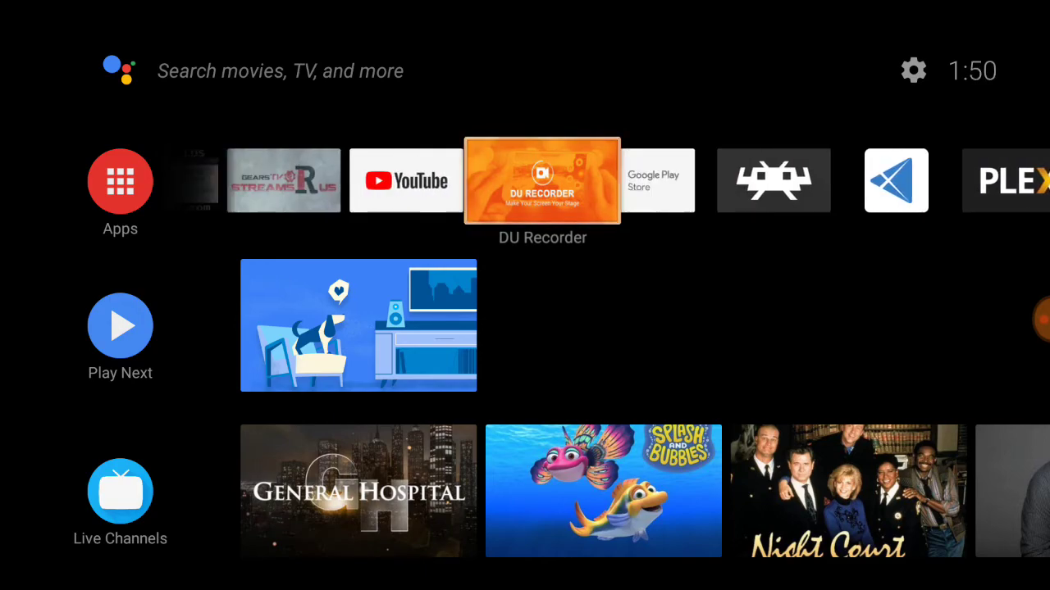
pyautogui.press('Left')
pyautogui.press('Left')
pyautogui.press('Left')
pyautogui.press('Left')
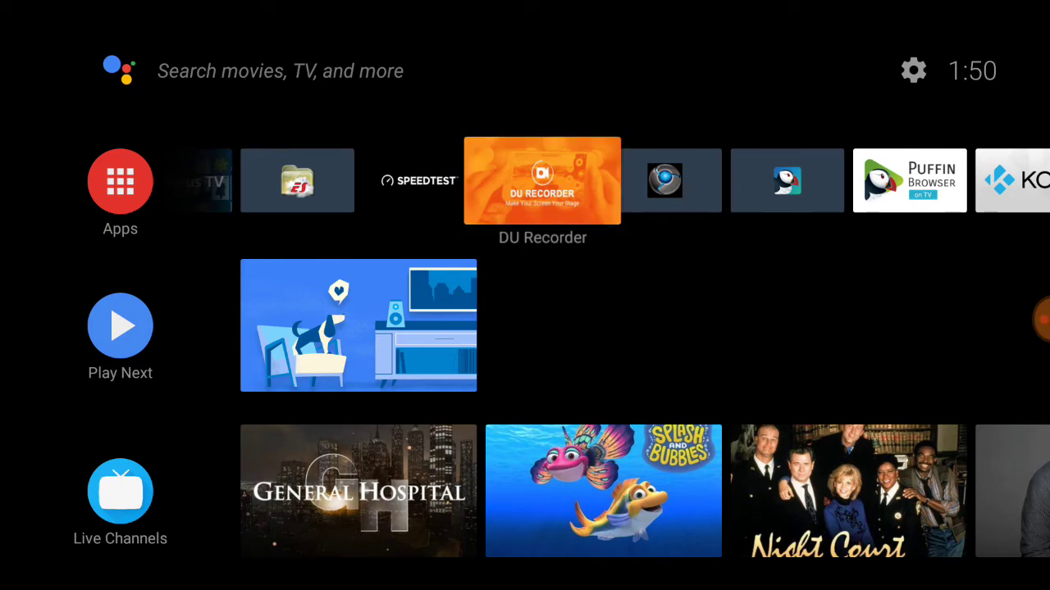
# Examine the DU Recorder banner alongside the neighbouring Speed Test, Chrome and Puffin launchers in the favourites row
pyautogui.press('Left')
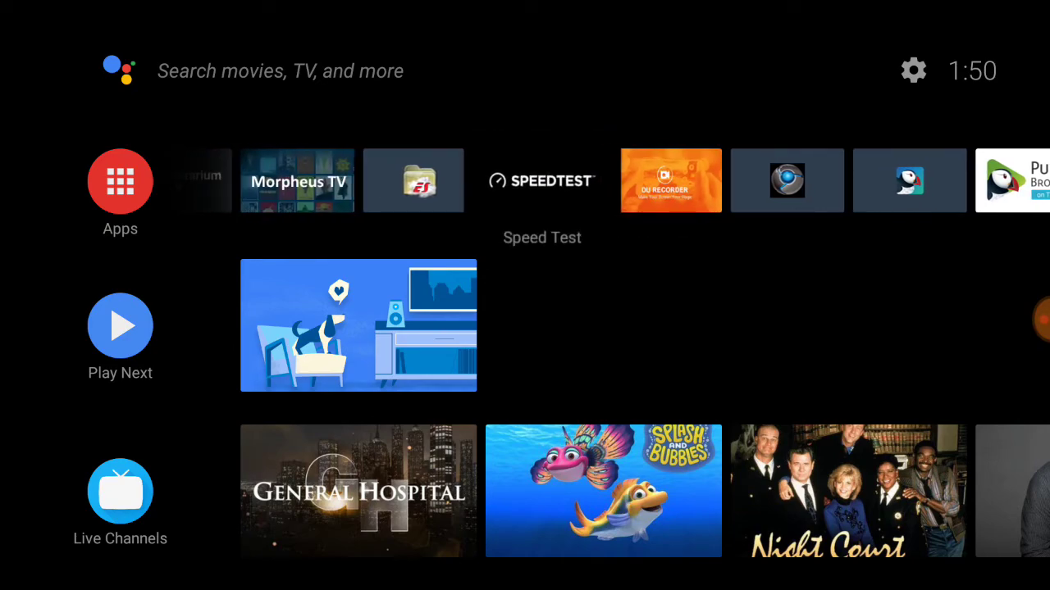
pyautogui.press('Right')
pyautogui.press('Left')
pyautogui.press('Right')
pyautogui.press('Right')
pyautogui.press('Right')
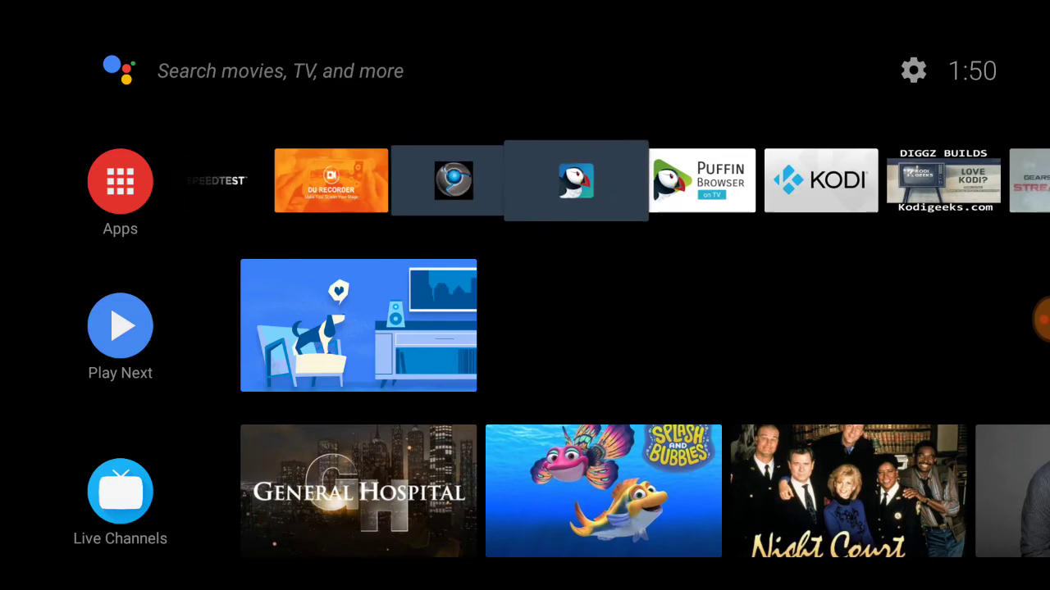
pyautogui.press('Right')
pyautogui.press('Left')
pyautogui.press('Left')
pyautogui.press('Left')
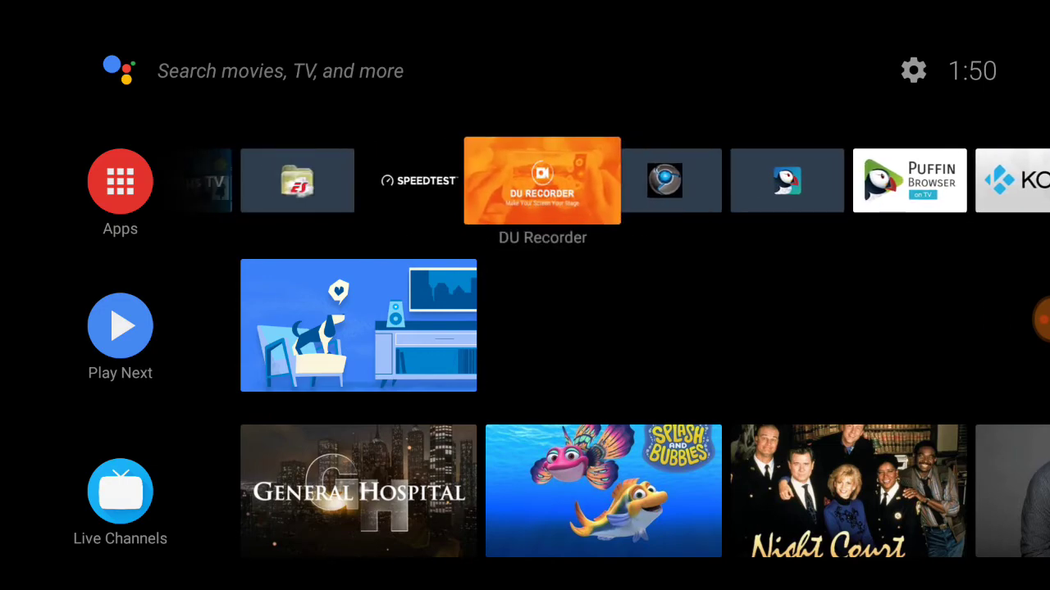
# Switch to ES File Explorer and open its list of installed user apps from the homepage
pyautogui.press('Left')
pyautogui.press('Right')
pyautogui.press('Left')
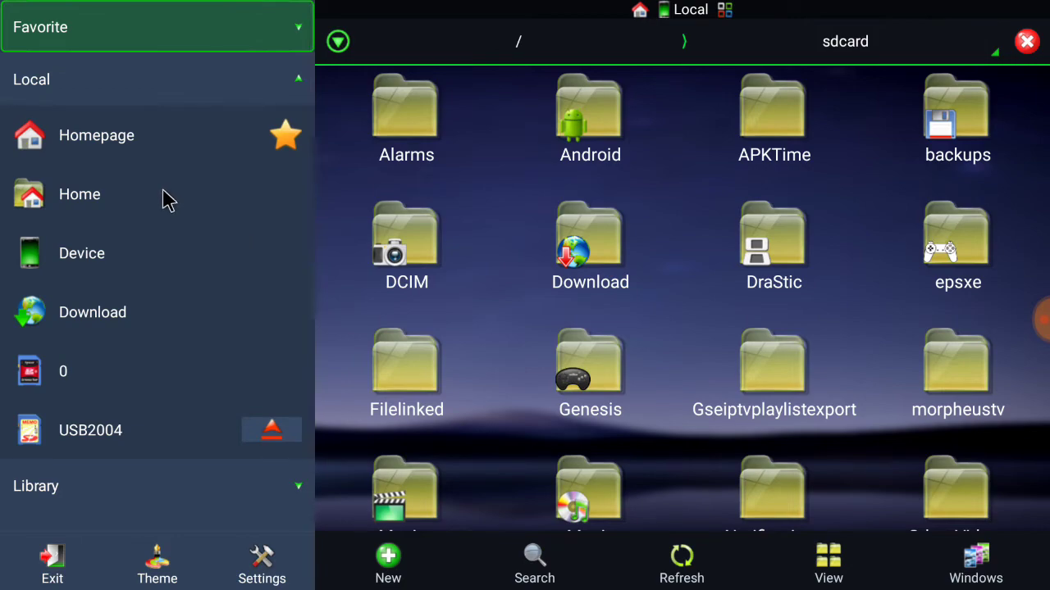
pyautogui.click(162, 158)
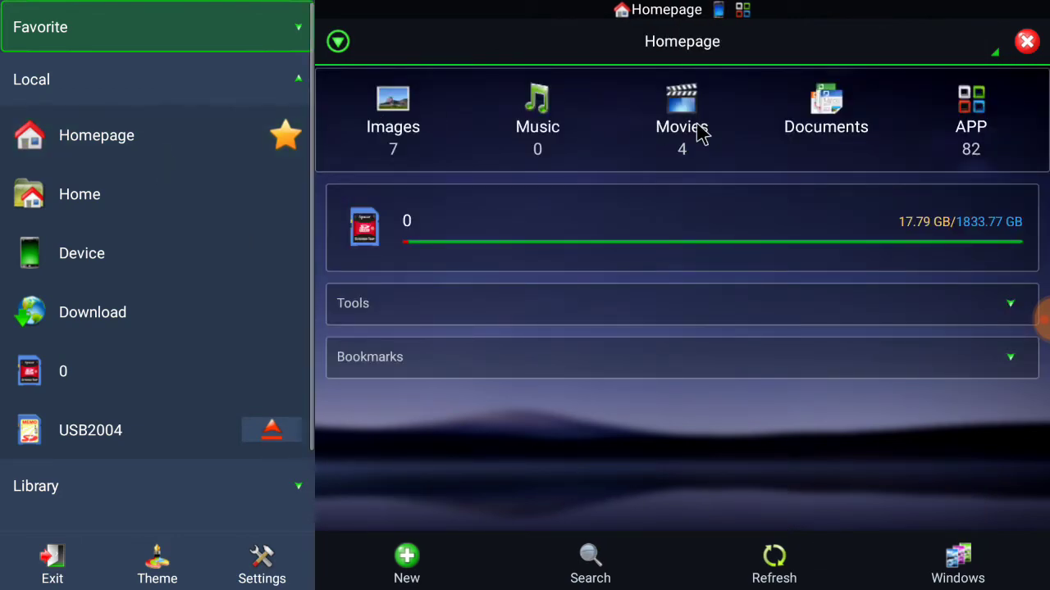
pyautogui.click(963, 110)
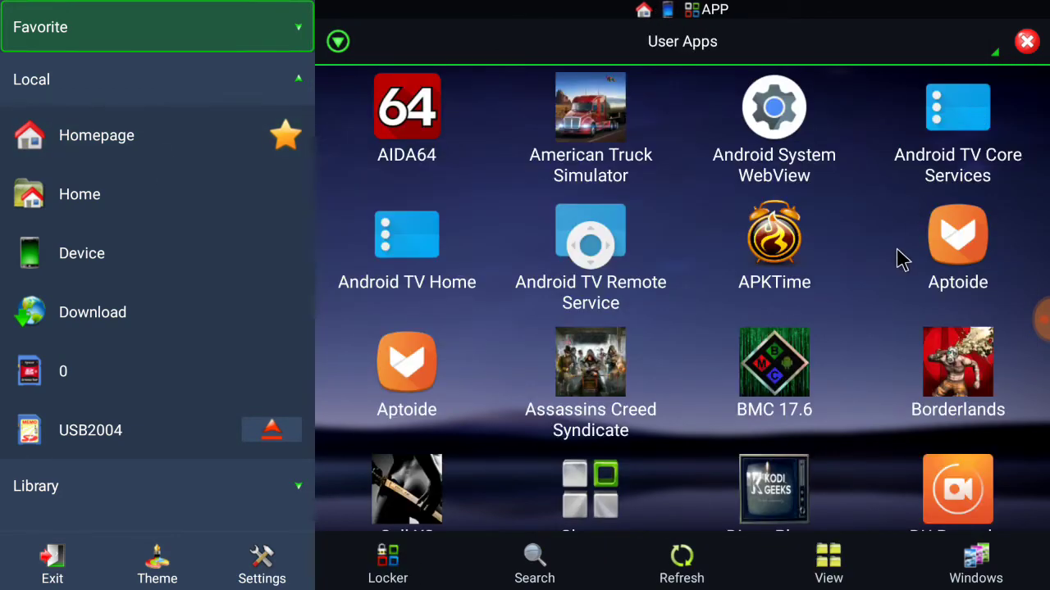
# Select the custom-banner DU Recorder launcher and the Speed Test launcher, and back up both as APK files
pyautogui.moveTo(882, 406); pyautogui.dragTo(909, 223)
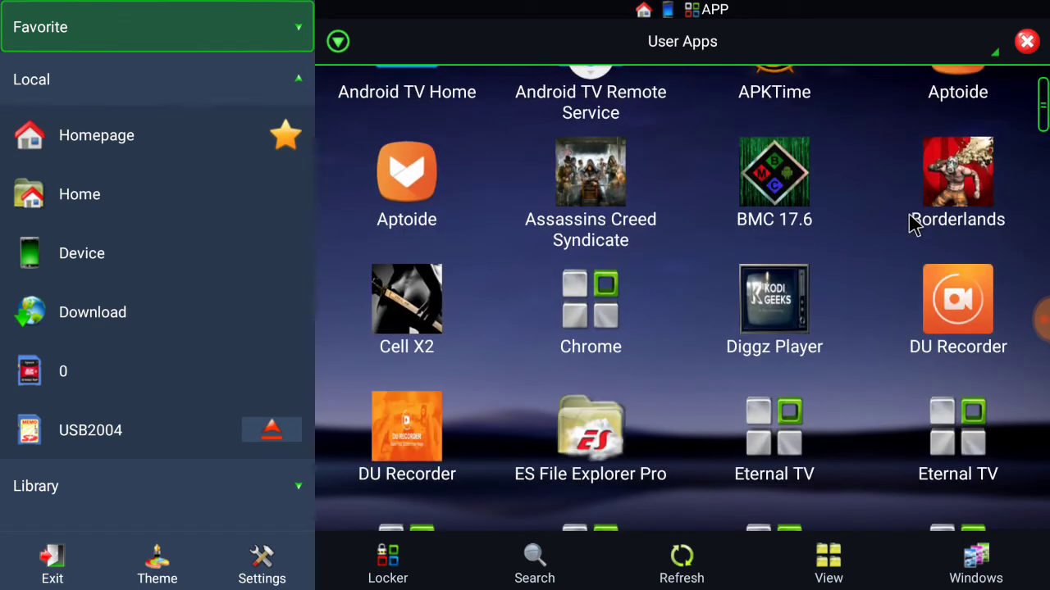
pyautogui.click(432, 433)
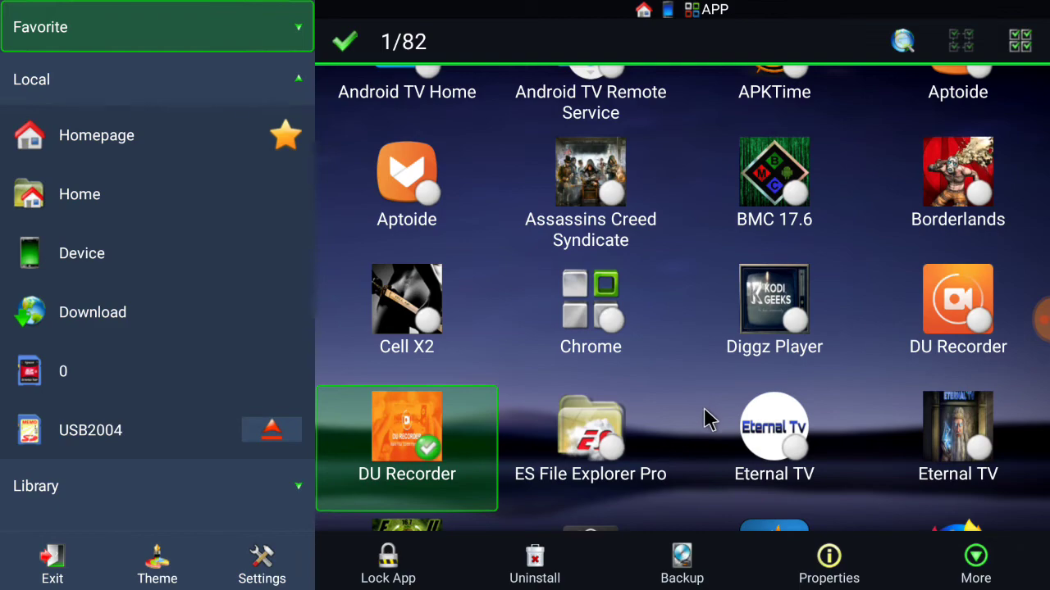
pyautogui.moveTo(706, 417); pyautogui.dragTo(707, 178)
pyautogui.moveTo(706, 326); pyautogui.dragTo(715, 169)
pyautogui.moveTo(710, 319); pyautogui.dragTo(708, 227)
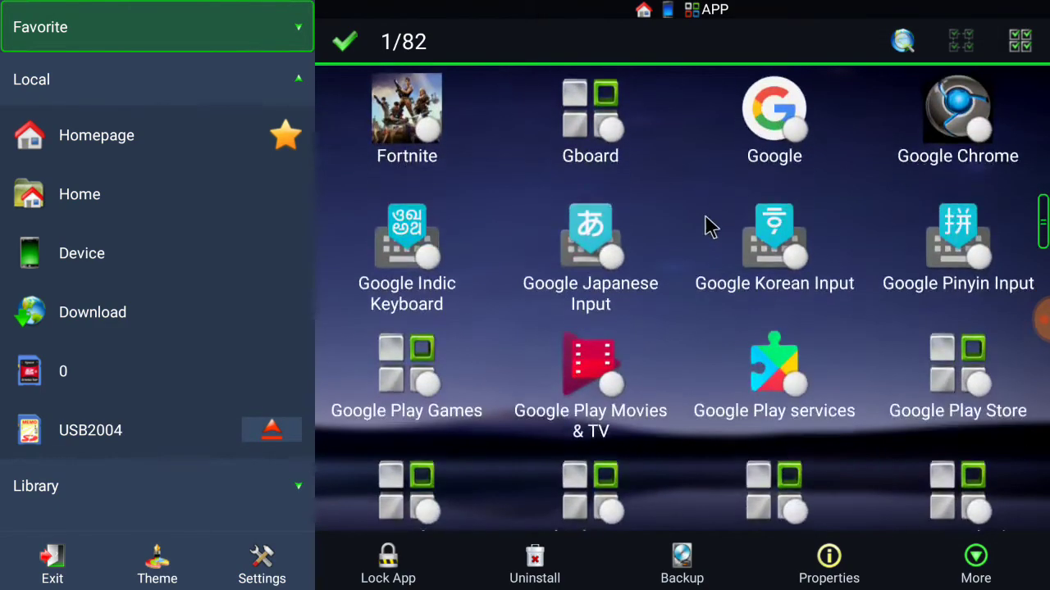
pyautogui.moveTo(708, 417); pyautogui.dragTo(717, 260)
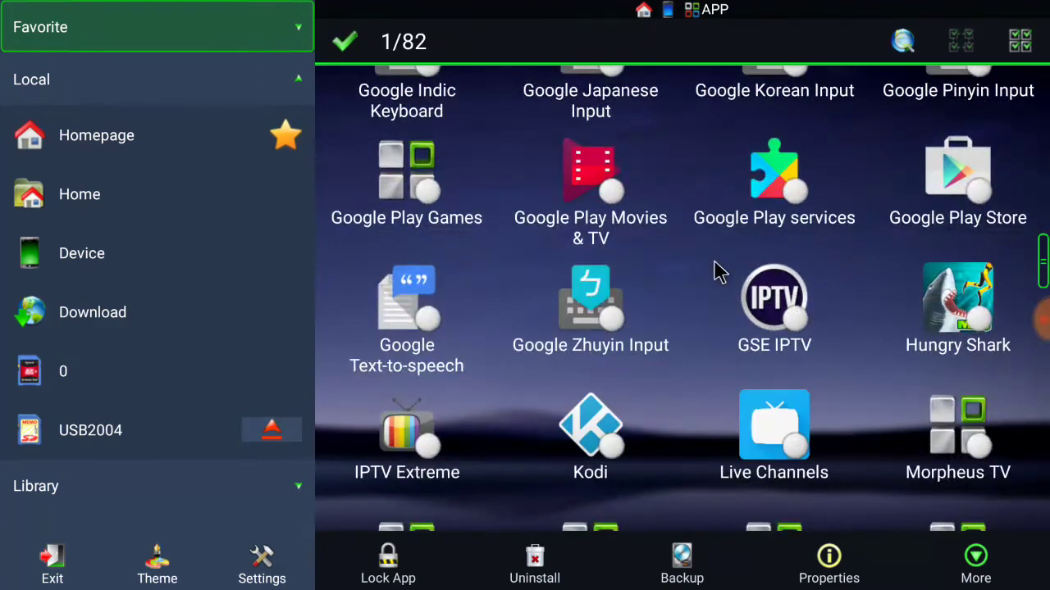
pyautogui.moveTo(714, 443); pyautogui.dragTo(719, 354)
pyautogui.moveTo(699, 269); pyautogui.dragTo(696, 227)
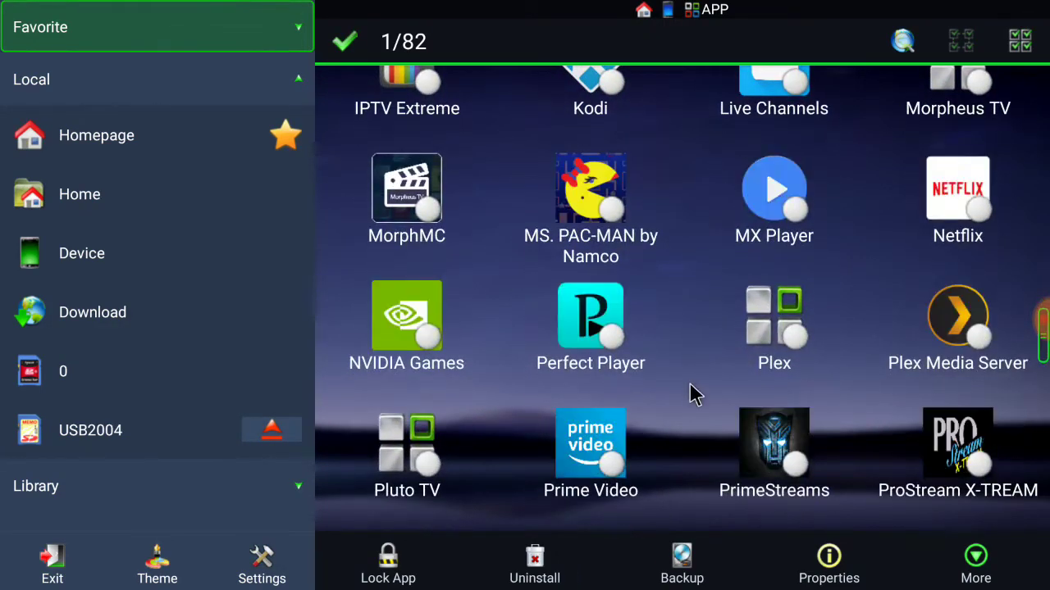
pyautogui.moveTo(696, 391); pyautogui.dragTo(698, 242)
pyautogui.moveTo(691, 436); pyautogui.dragTo(694, 296)
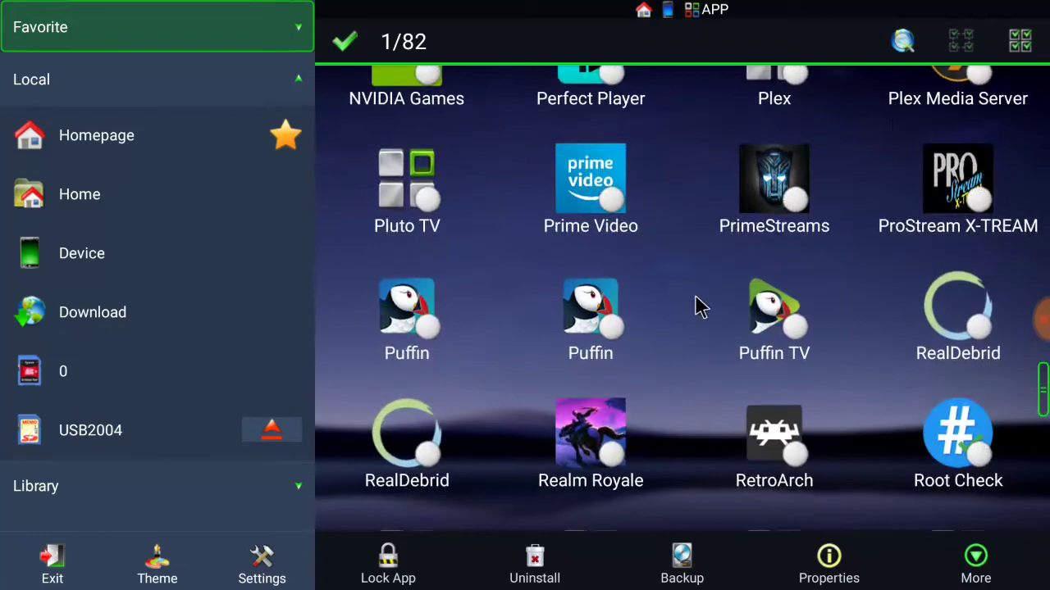
pyautogui.moveTo(693, 456); pyautogui.dragTo(711, 300)
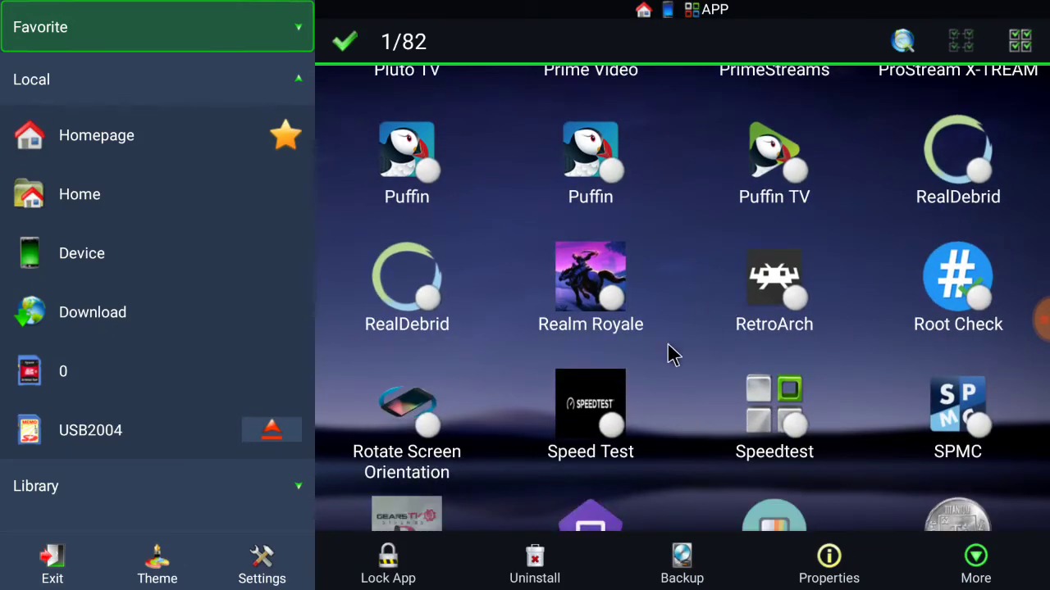
pyautogui.click(591, 432)
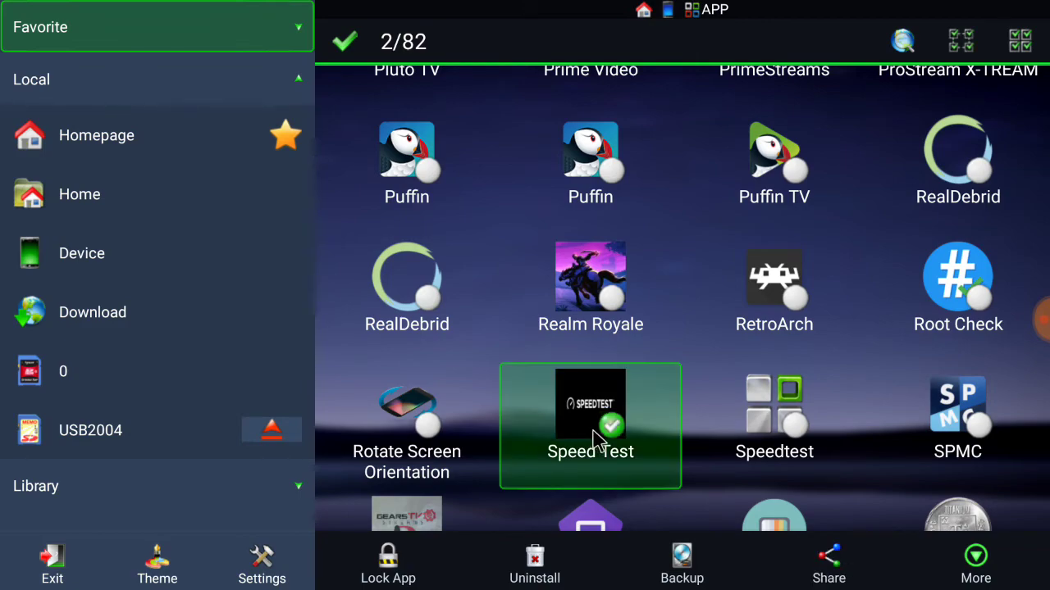
pyautogui.click(681, 560)
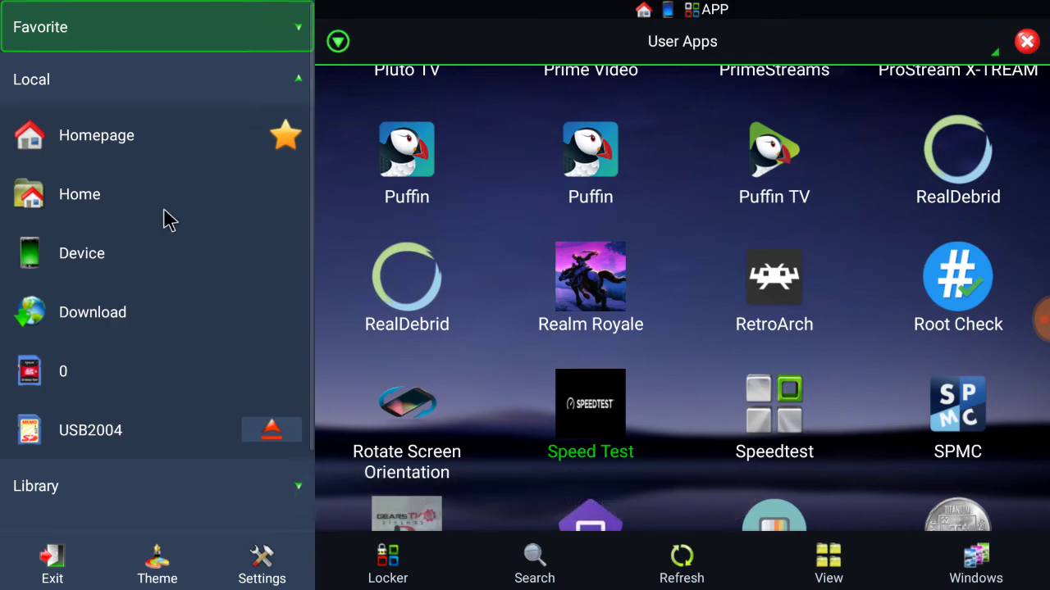
# Go to the home storage and open the apps folder inside backups
pyautogui.click(98, 200)
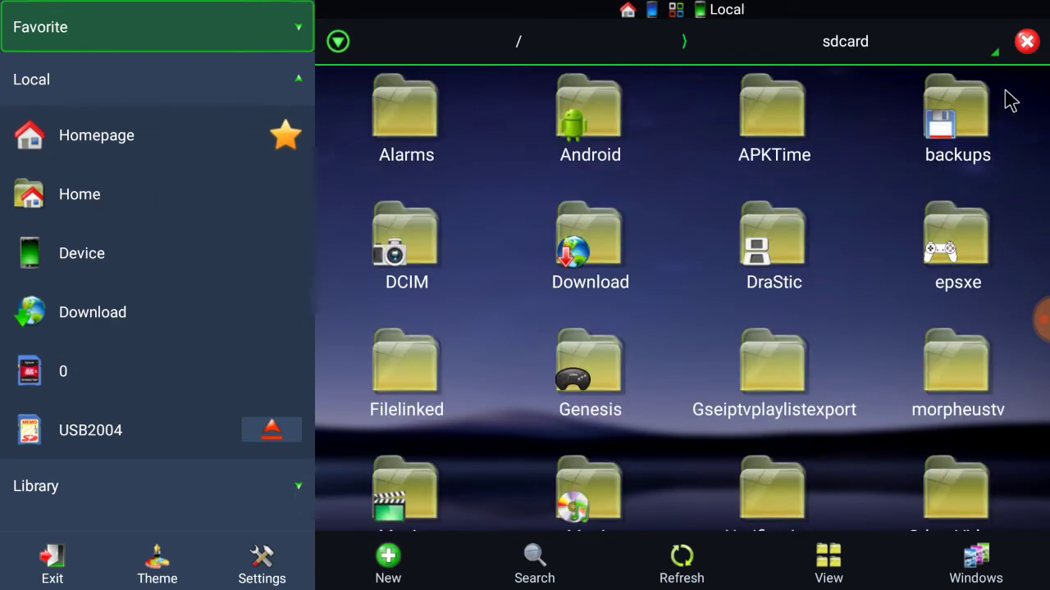
pyautogui.click(930, 136)
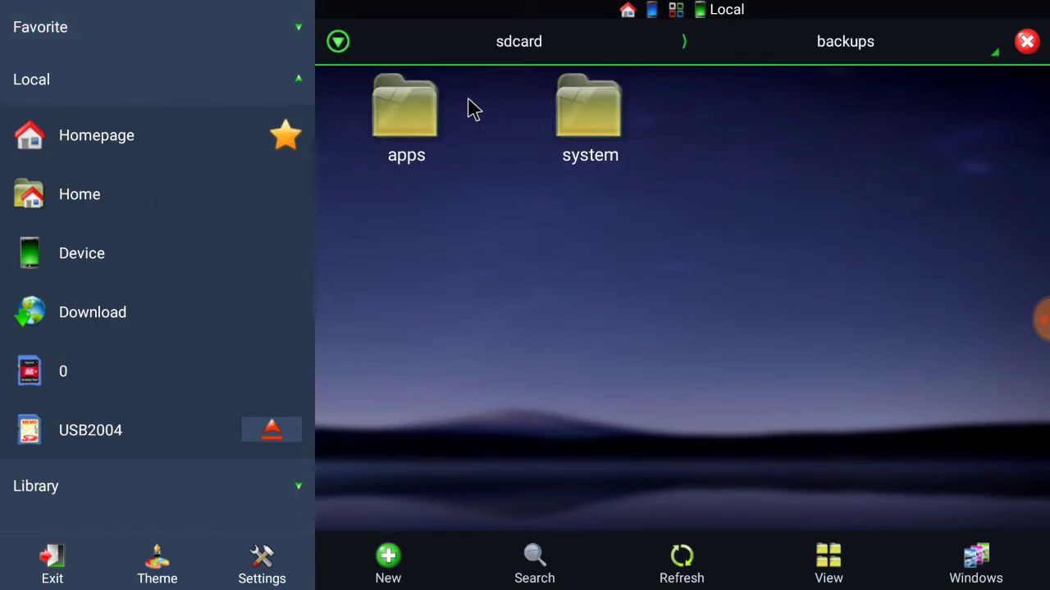
pyautogui.click(438, 105)
# Copy Speed Test_1.0.apk and DU Recorder_1.0.apk to the Leanback Icons folder on the linked Google Drive
pyautogui.click(437, 110)
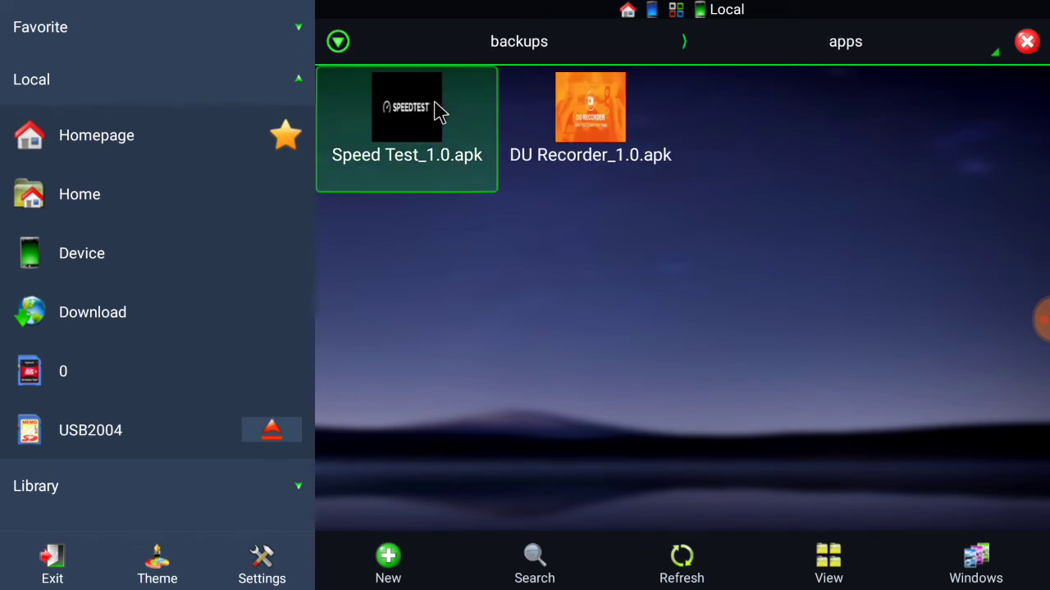
pyautogui.click(588, 106)
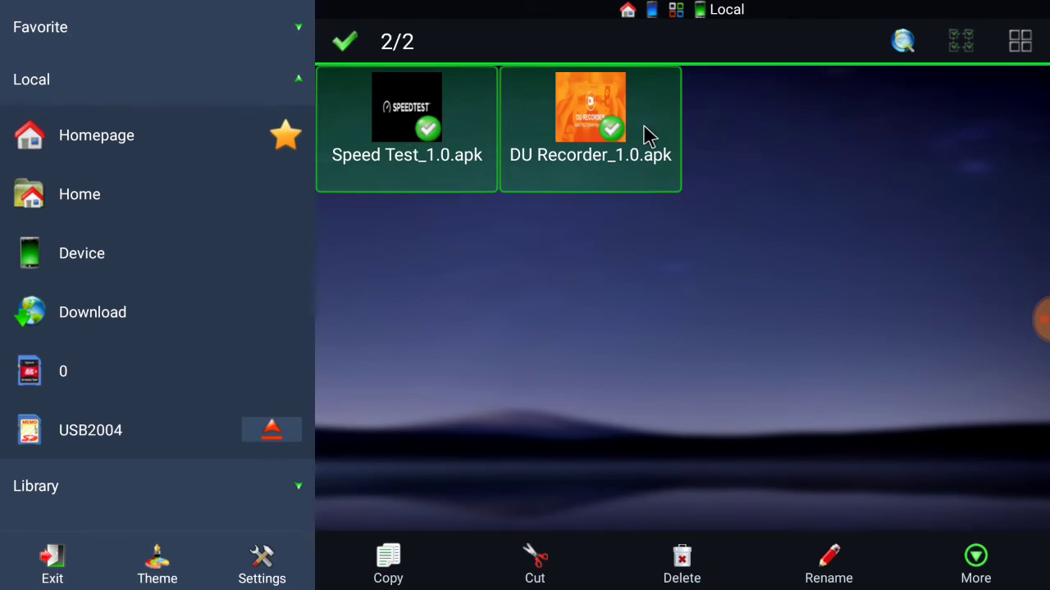
pyautogui.click(975, 561)
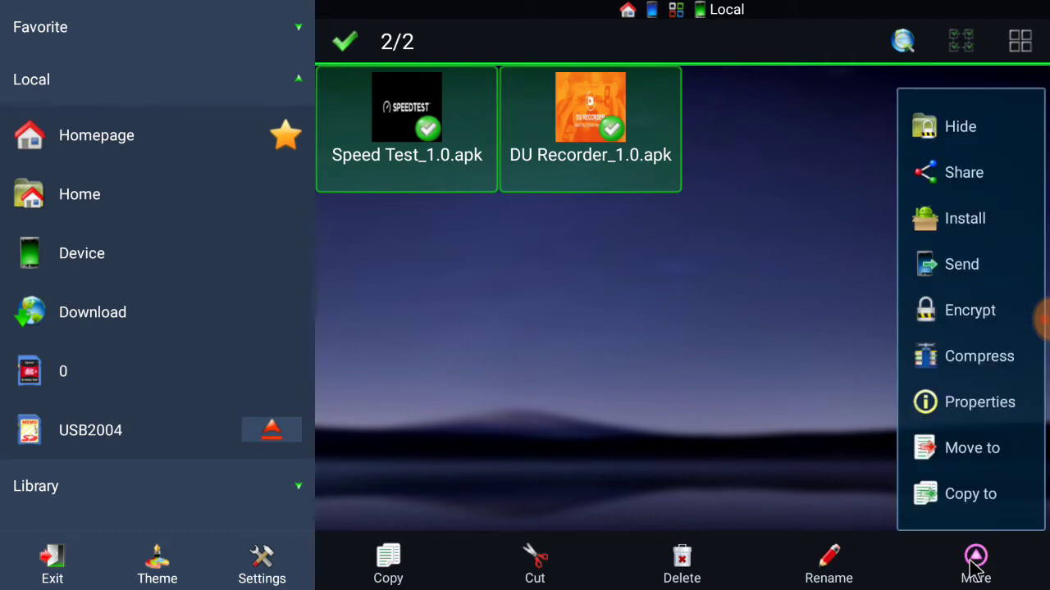
pyautogui.click(956, 502)
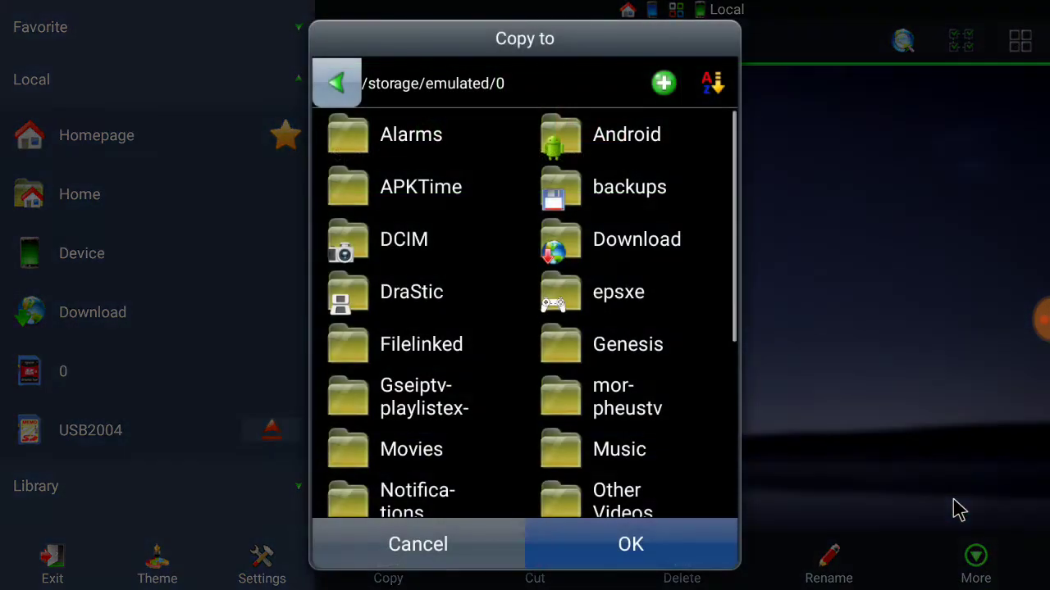
pyautogui.click(349, 84)
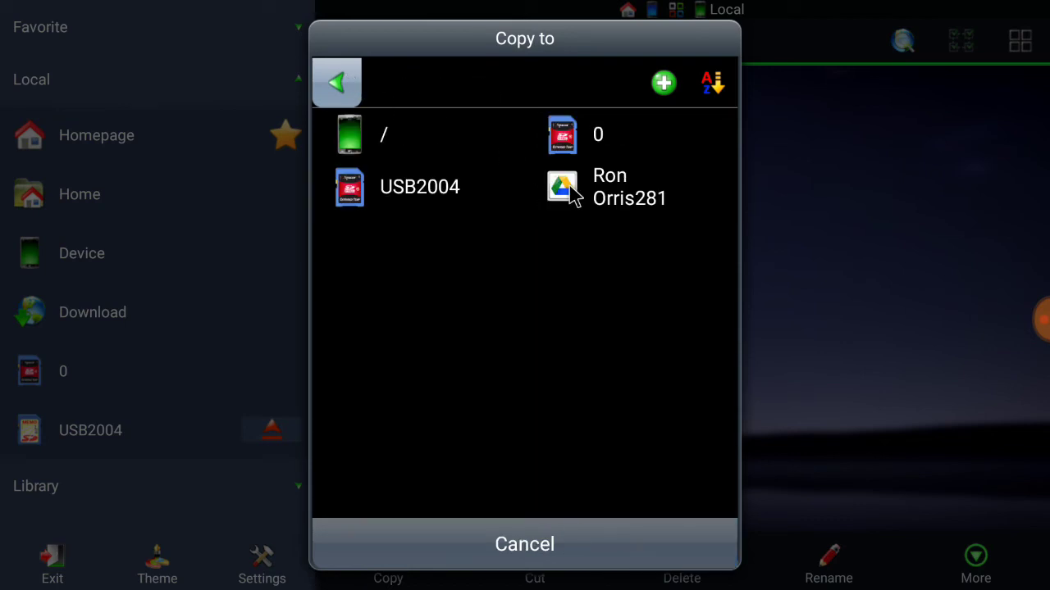
pyautogui.click(584, 197)
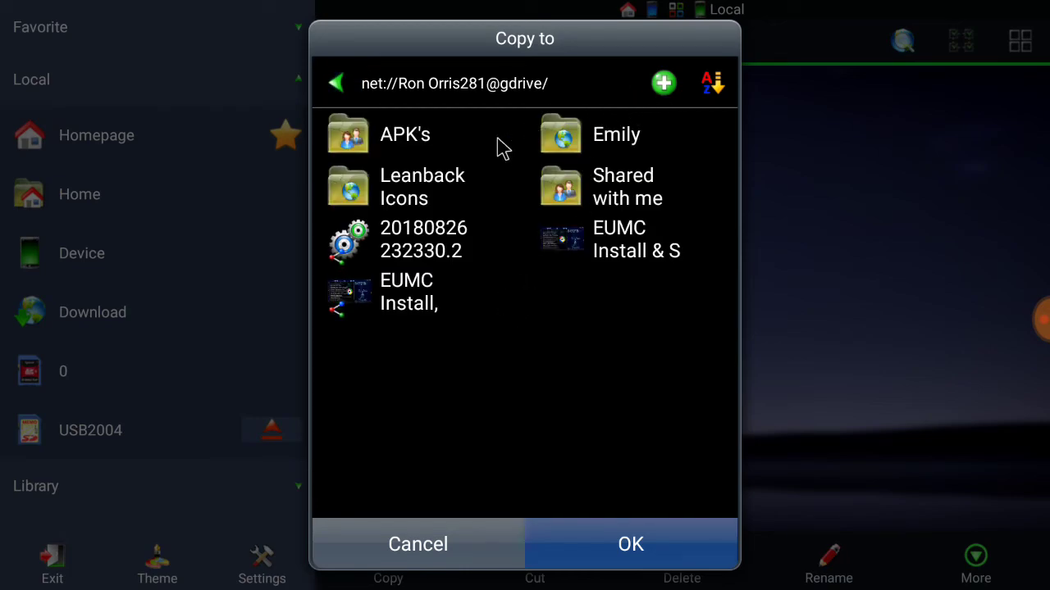
pyautogui.click(379, 195)
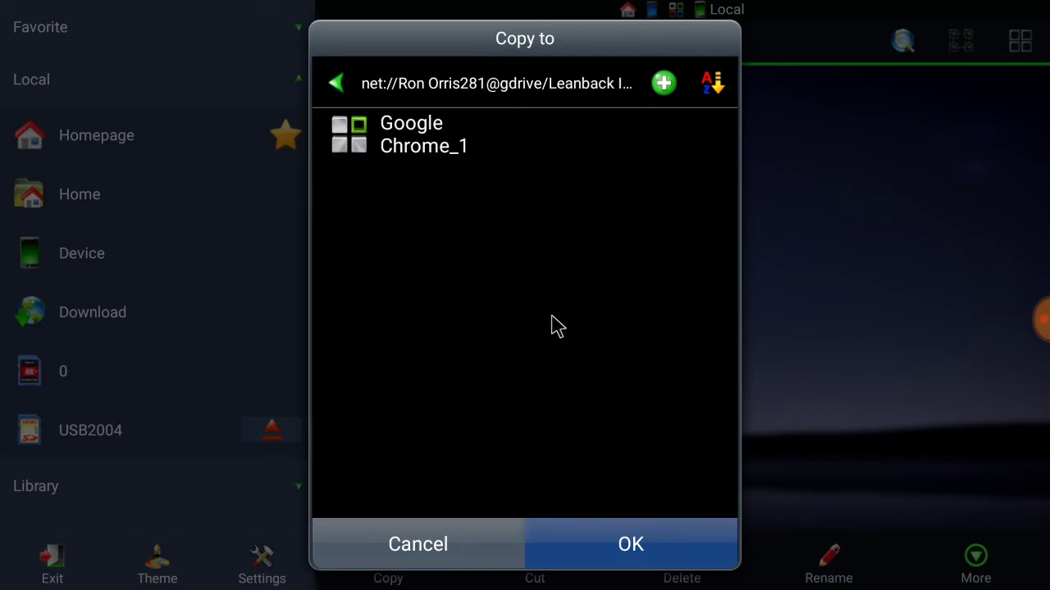
pyautogui.click(647, 556)
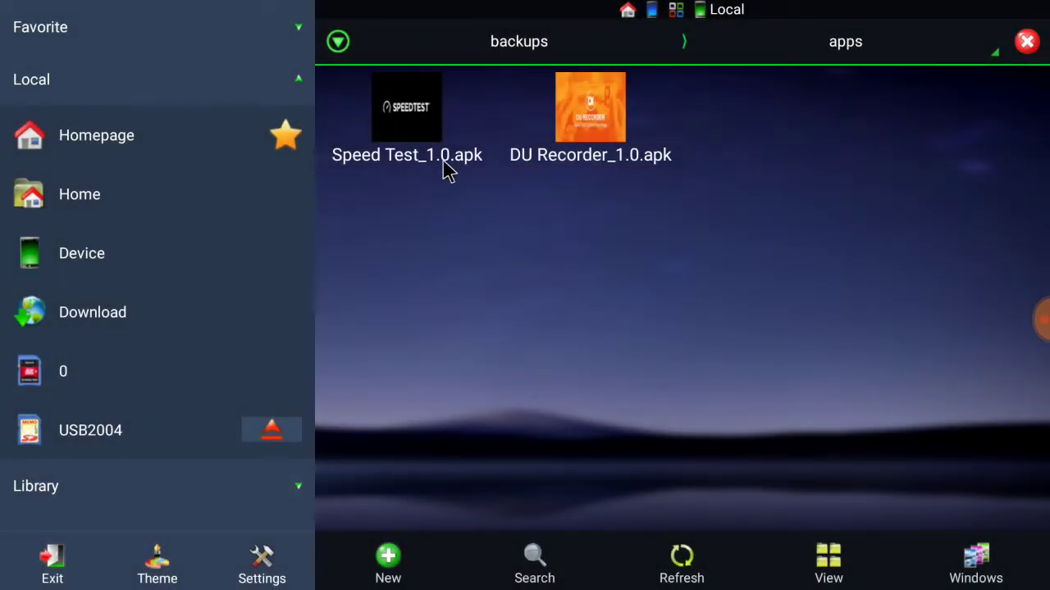
# Delete the local backup files Speed Test_1.0.apk and DU Recorder_1.0.apk from the apps folder
pyautogui.click(394, 132)
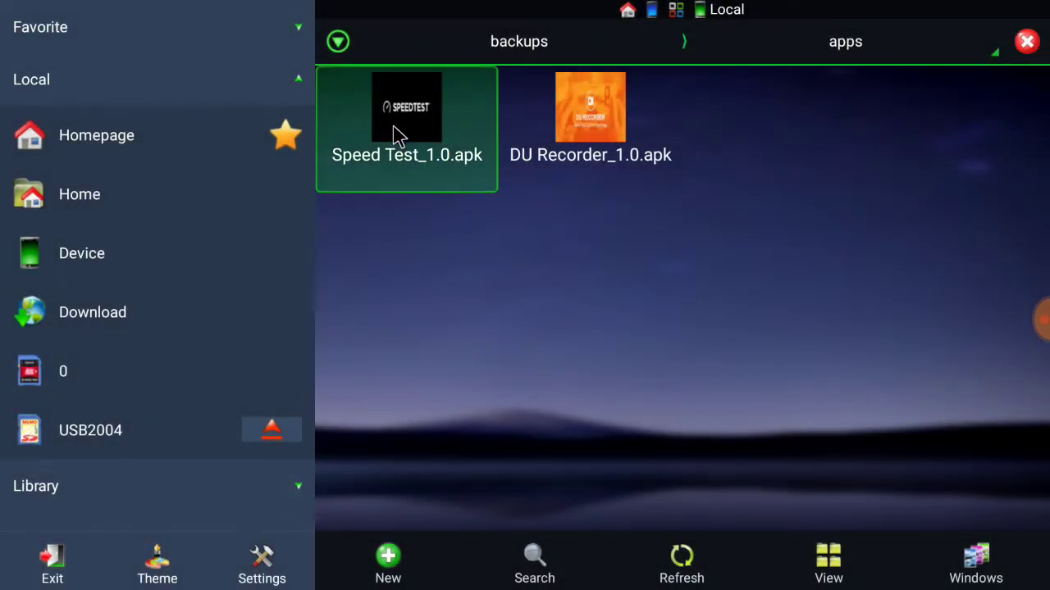
pyautogui.click(603, 140)
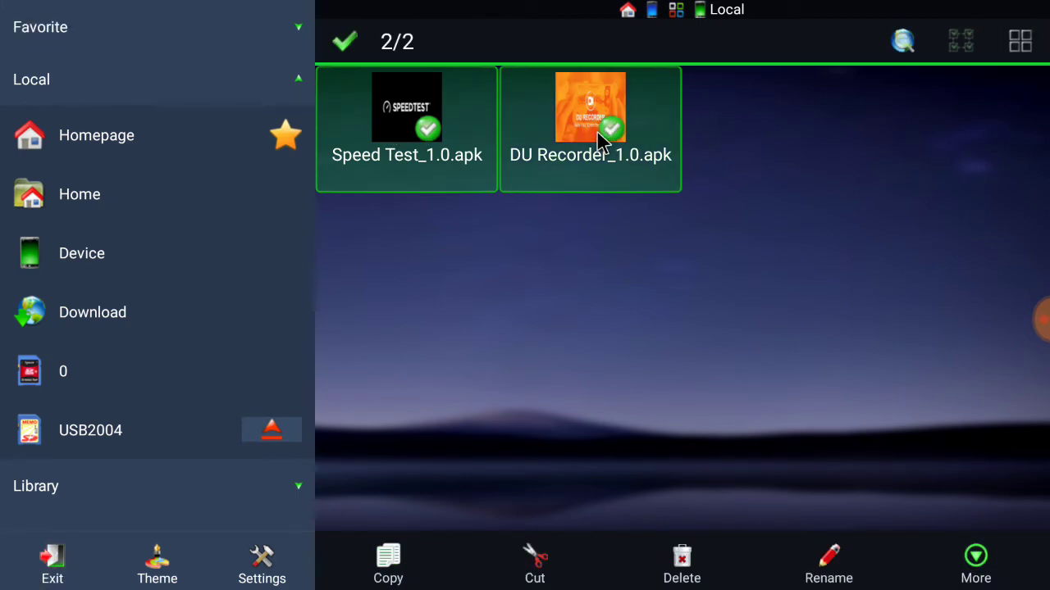
pyautogui.click(685, 558)
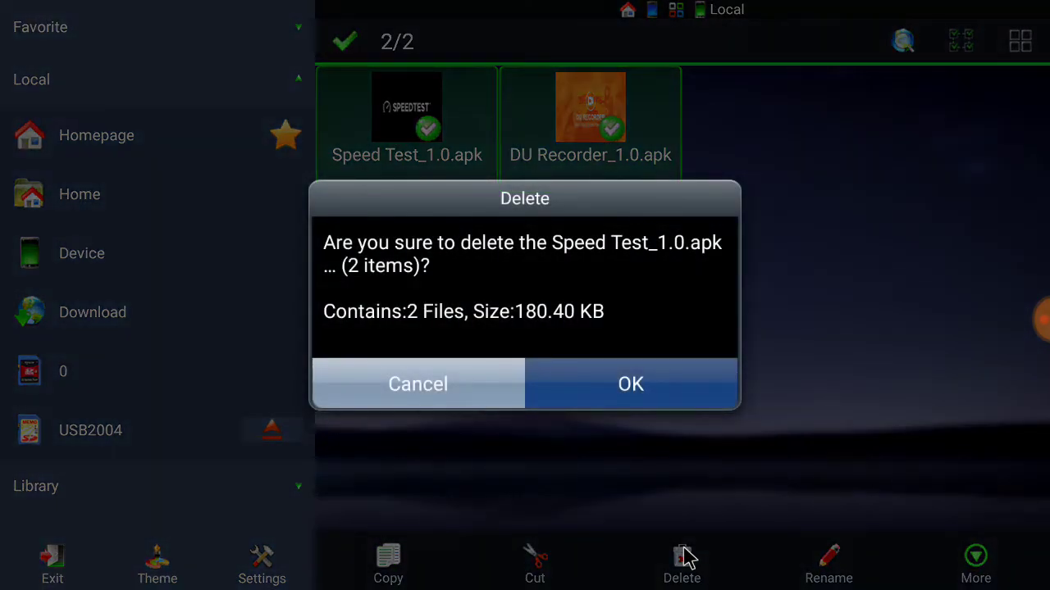
pyautogui.click(664, 392)
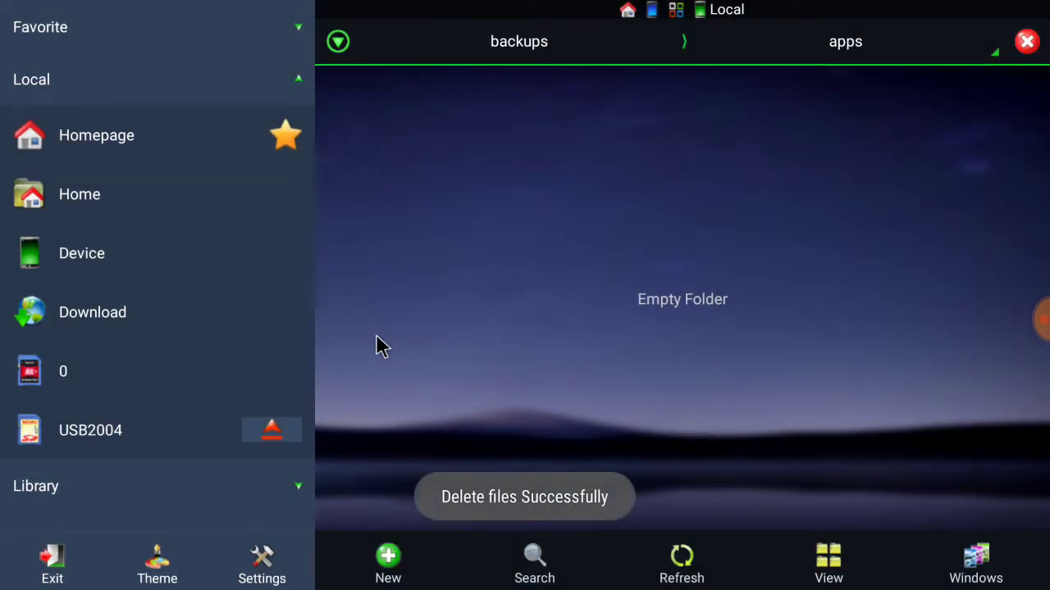
pyautogui.click(298, 487)
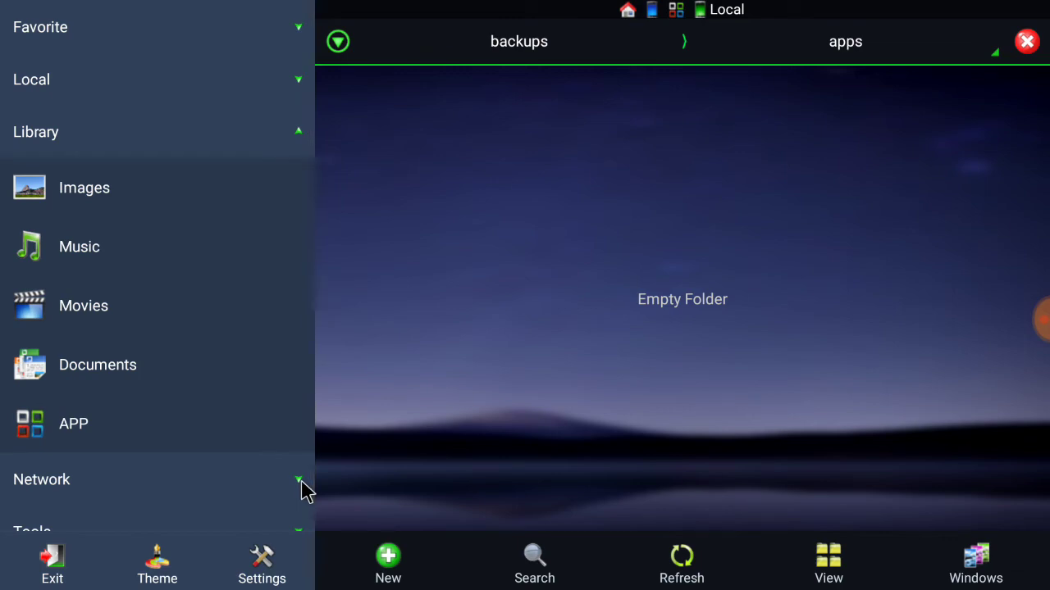
pyautogui.click(300, 536)
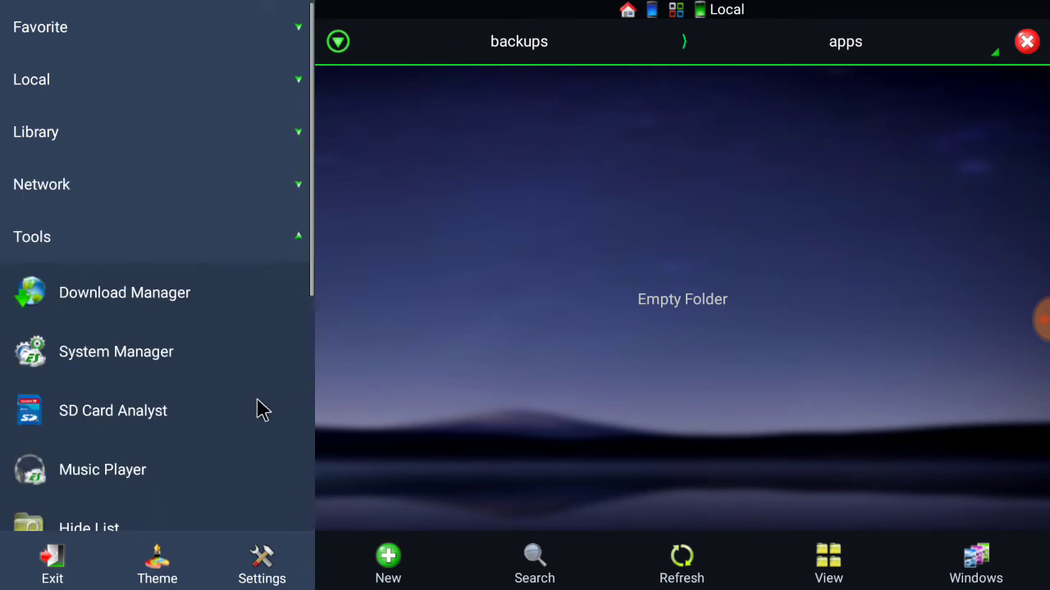
pyautogui.moveTo(258, 408); pyautogui.dragTo(271, 298)
pyautogui.moveTo(248, 399); pyautogui.dragTo(253, 248)
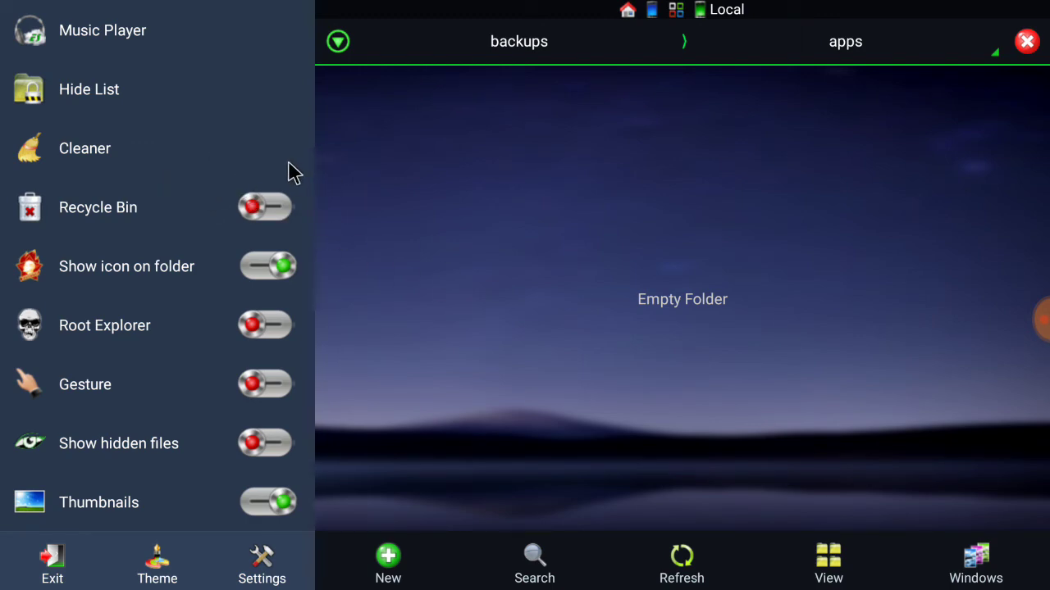
pyautogui.press('Up')
pyautogui.press('Left')
pyautogui.press('Left')
pyautogui.press('Up')
pyautogui.press('Up')
pyautogui.press('Up')
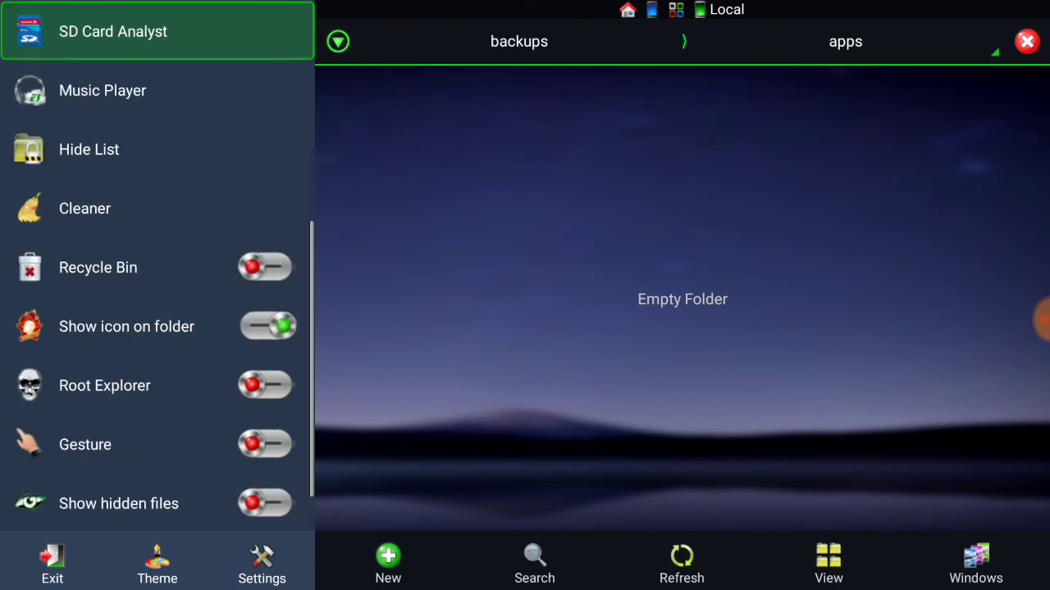
pyautogui.press('Up')
pyautogui.press('Up')
pyautogui.press('Down')
pyautogui.press('Return')
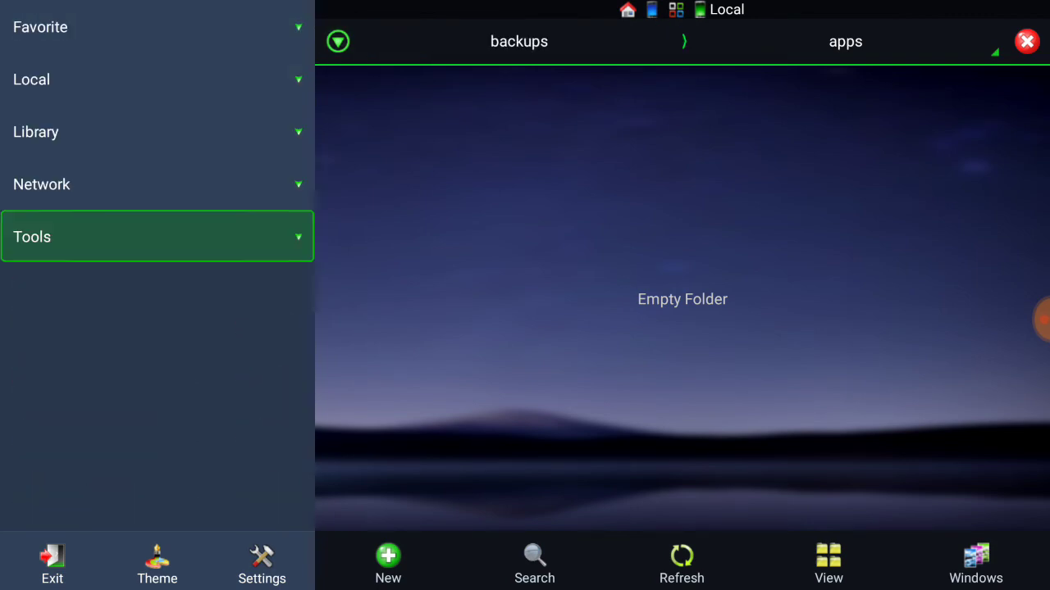
# Open the Leanback Icons folder on the linked Google Drive to check the backed-up launcher APKs
pyautogui.press('Up')
pyautogui.press('Return')
pyautogui.press('Down')
pyautogui.press('Down')
pyautogui.press('Down')
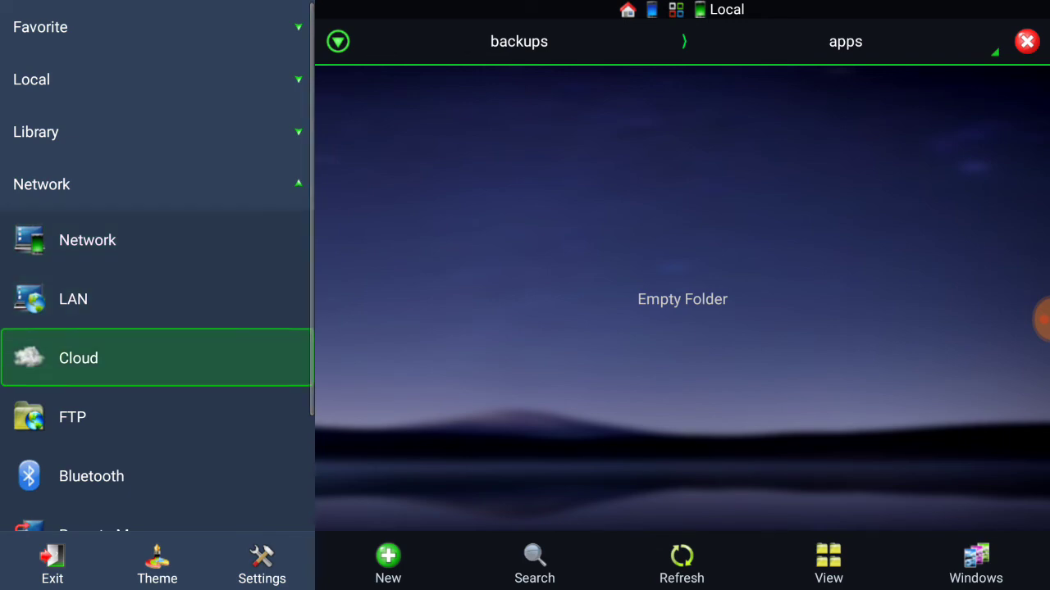
pyautogui.press('Return')
pyautogui.click(417, 109)
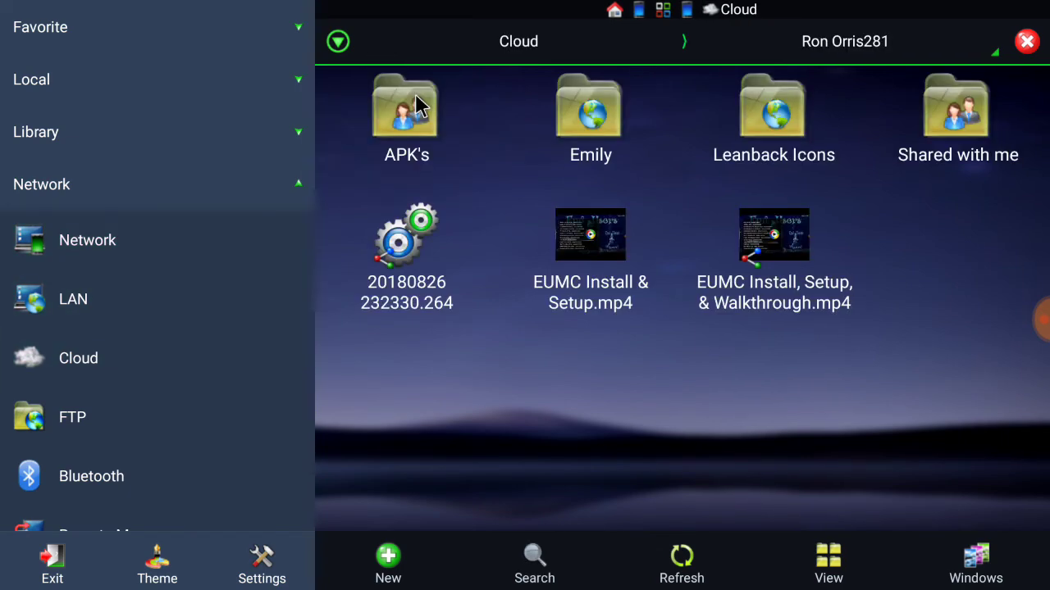
pyautogui.click(746, 123)
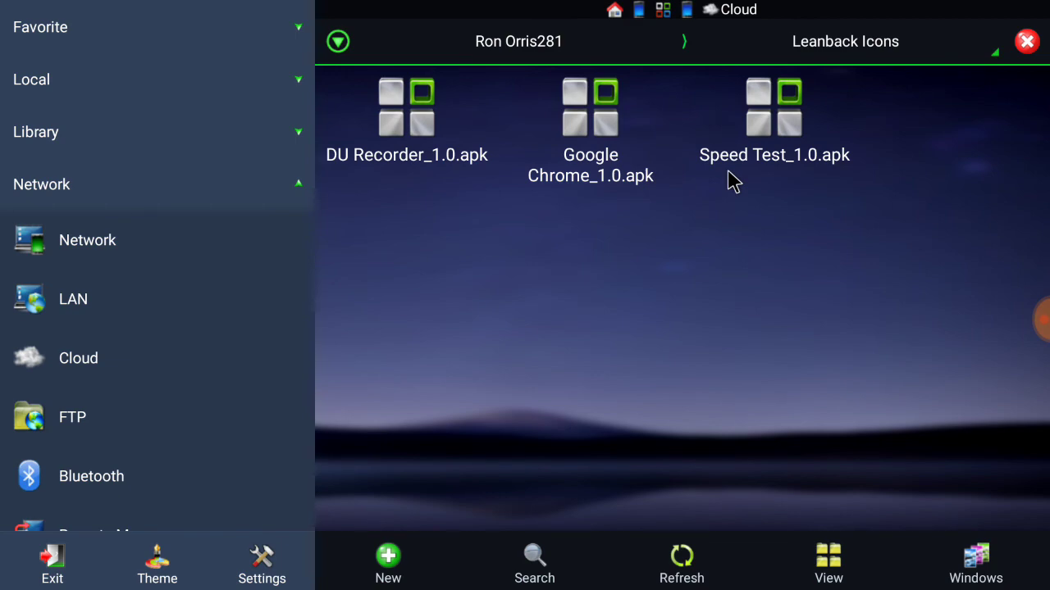
# Return to the home screen and examine the Speed Test and DU Recorder banners in the favourites row
pyautogui.press('super')
pyautogui.press('Right')
pyautogui.press('Right')
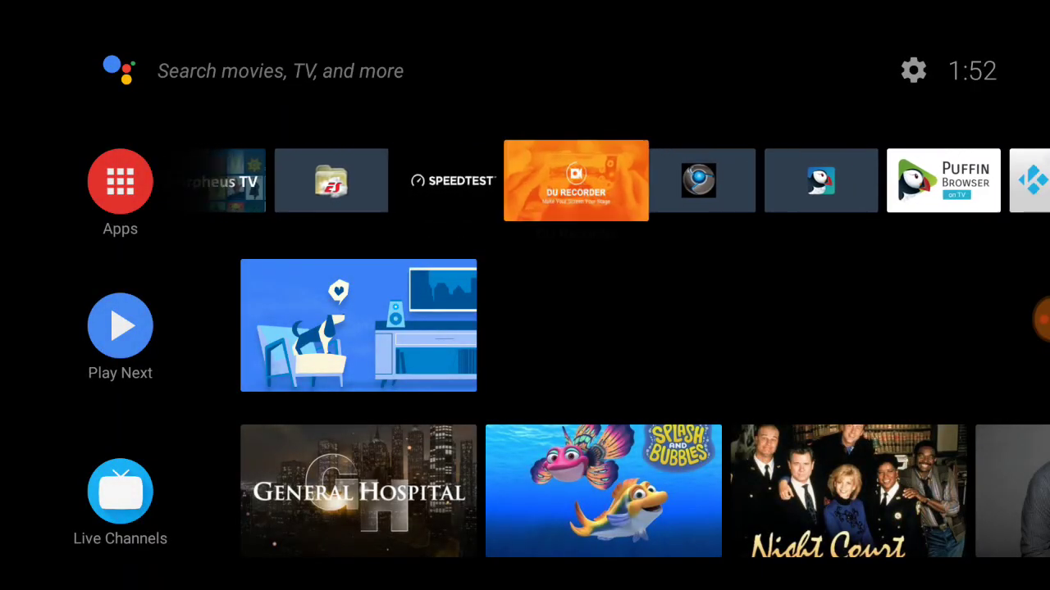
pyautogui.press('Left')
pyautogui.press('Left')
pyautogui.press('Right')
pyautogui.press('Right')
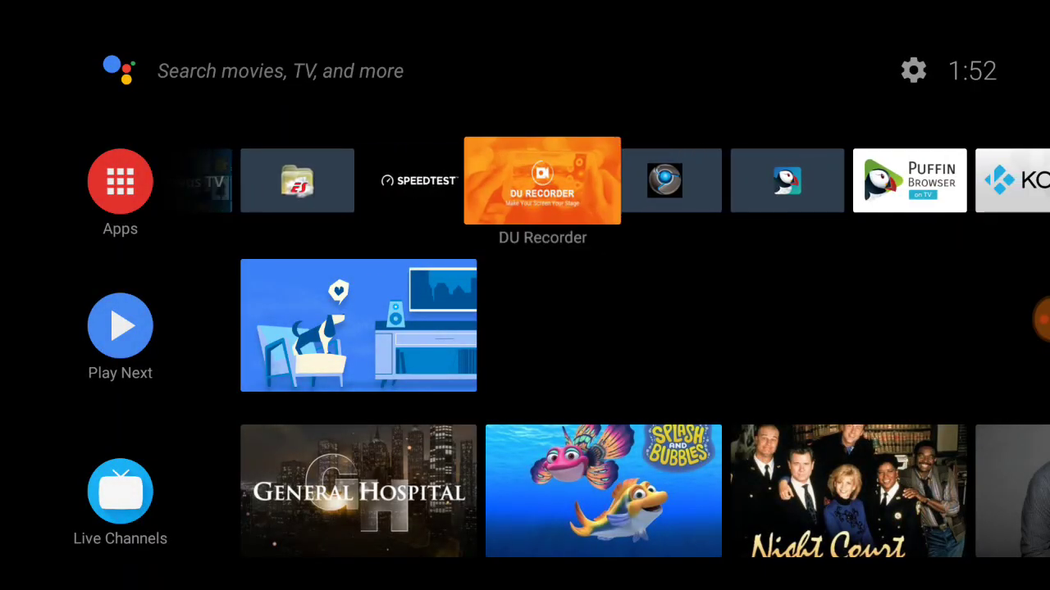
pyautogui.press('Left')
pyautogui.press('Right')
pyautogui.press('Left')
pyautogui.press('Right')
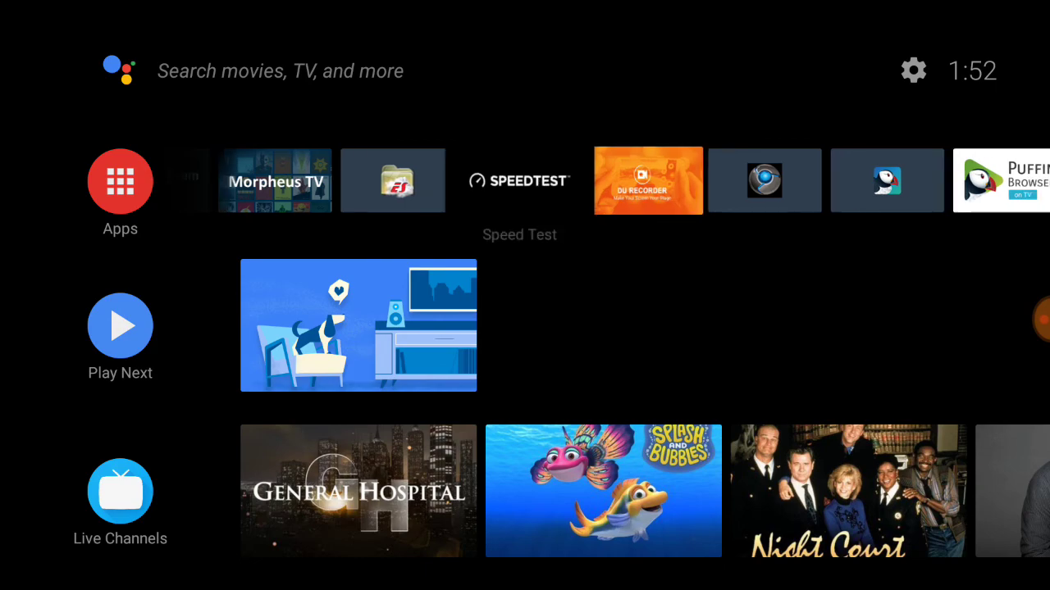
pyautogui.press('Right')
pyautogui.press('Left')
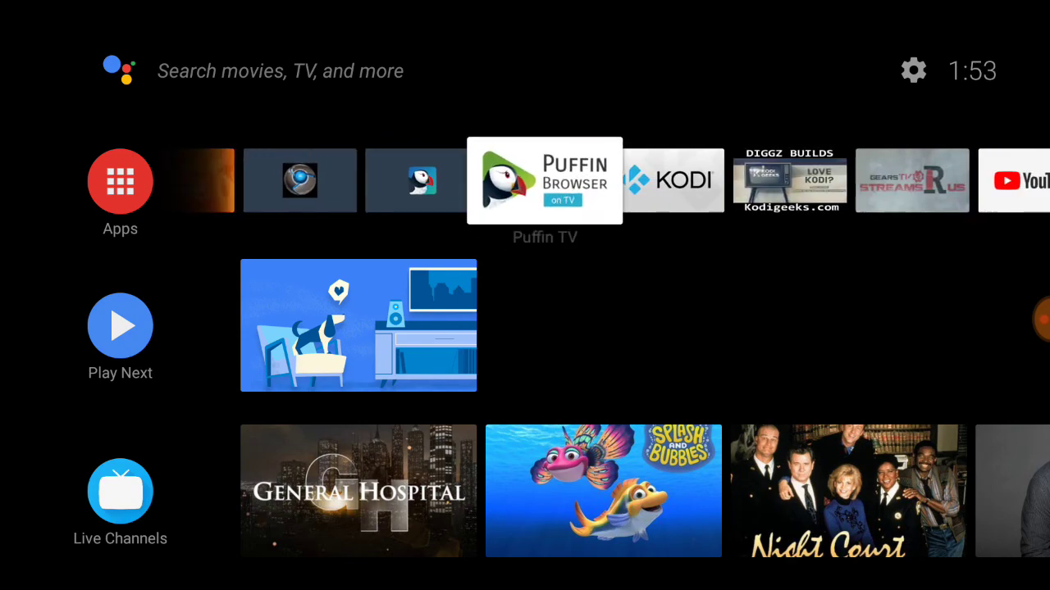
# Look through the rest of the favourites row, comparing full-banner launchers with plain-icon apps, as far as ProStream X-TREAM
pyautogui.press('Right')
pyautogui.press('Right')
pyautogui.press('Right')
pyautogui.press('Right')
pyautogui.press('Right')
pyautogui.press('Right')
pyautogui.press('Right')
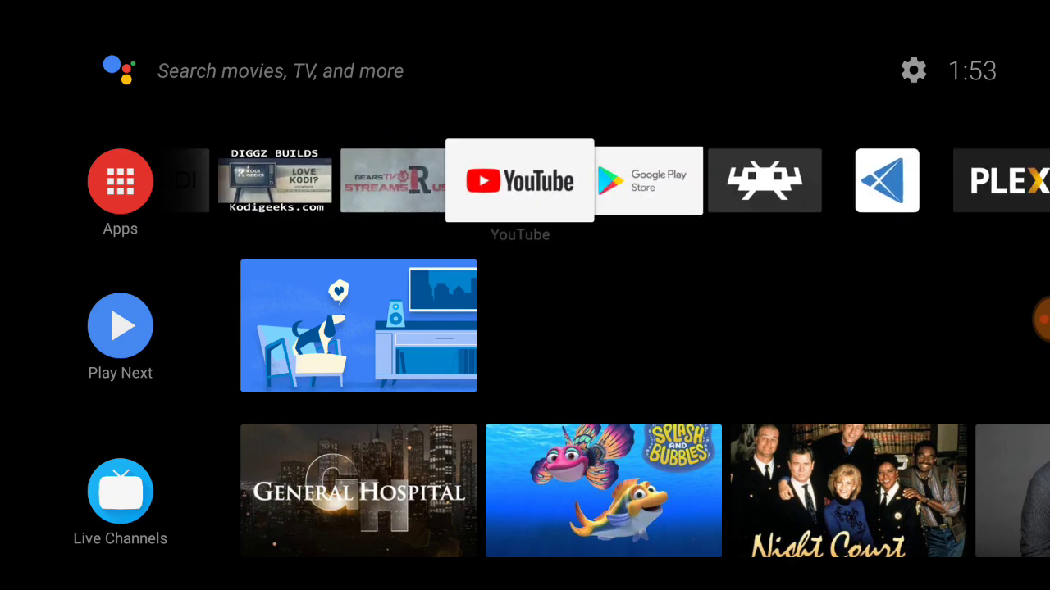
pyautogui.press('Right')
pyautogui.press('Right')
pyautogui.press('Right')
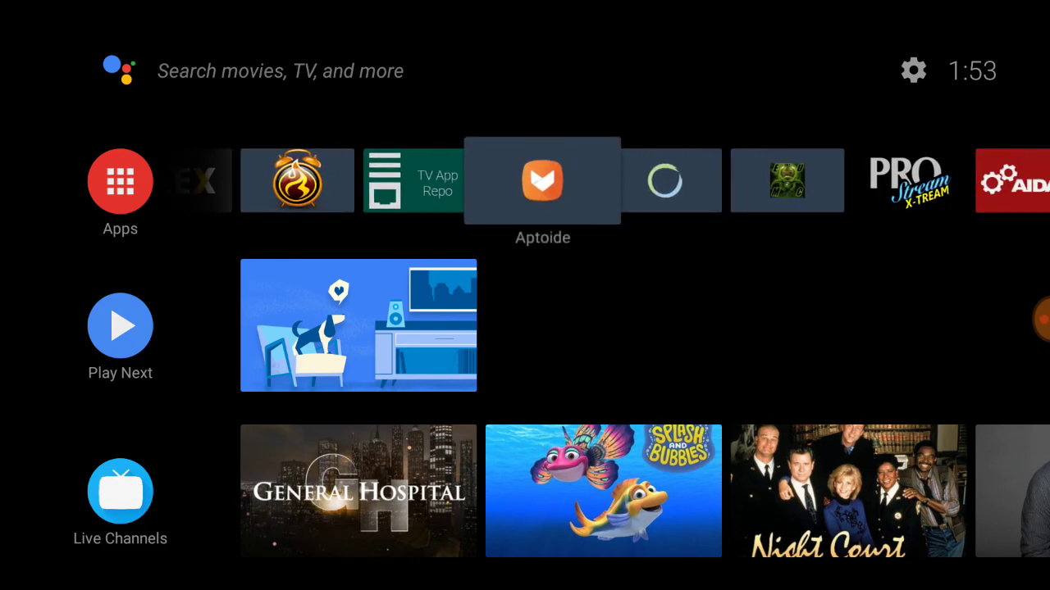
pyautogui.press('Right')
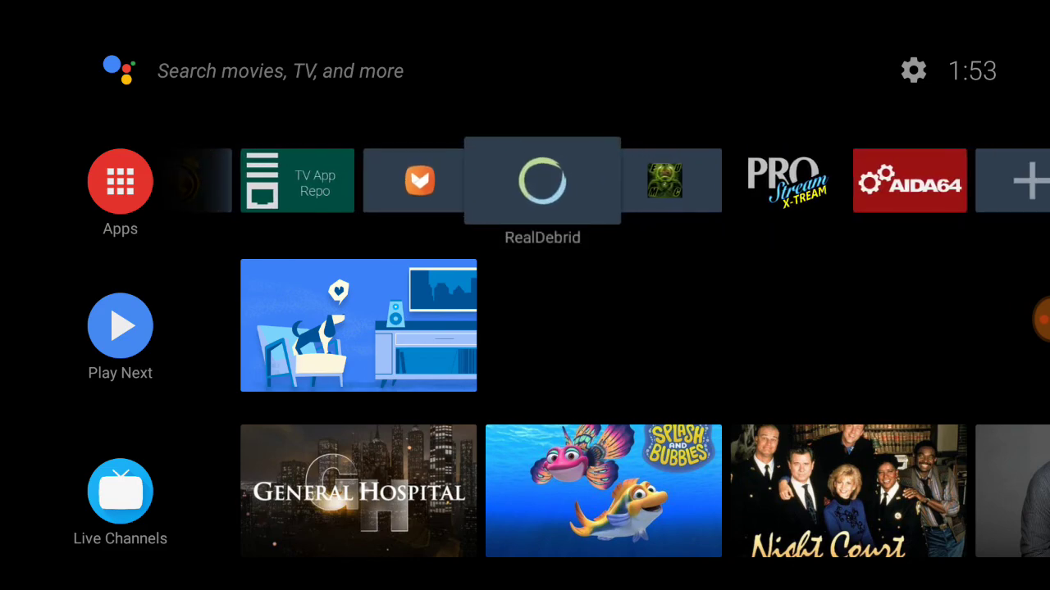
pyautogui.press('Right')
pyautogui.press('Right')
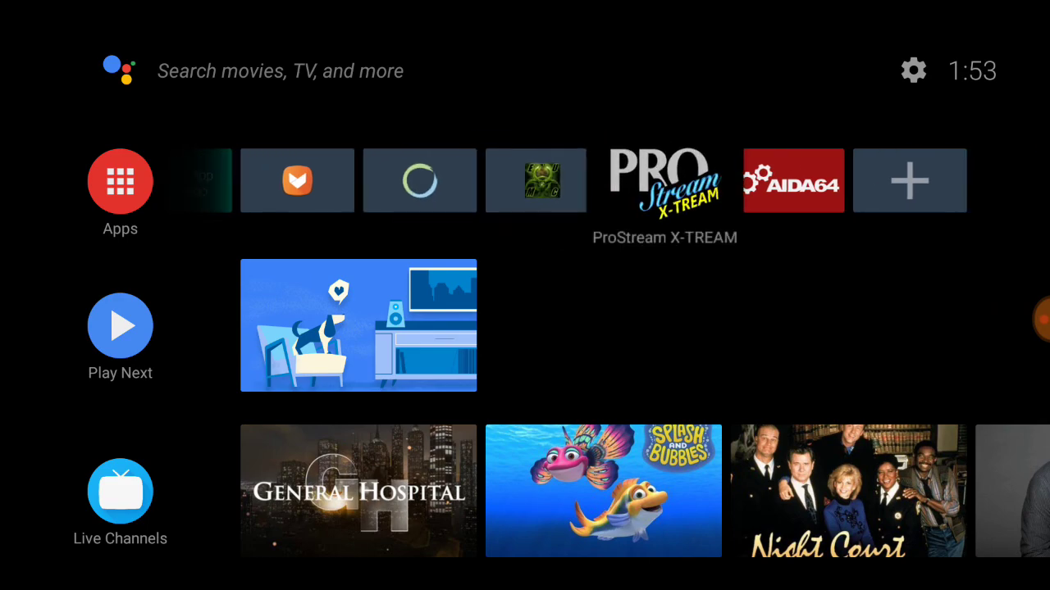
# Review the banners in the list of apps that can be added to favourites, and close it without adding any
pyautogui.press('Right')
pyautogui.press('Right')
pyautogui.press('Return')
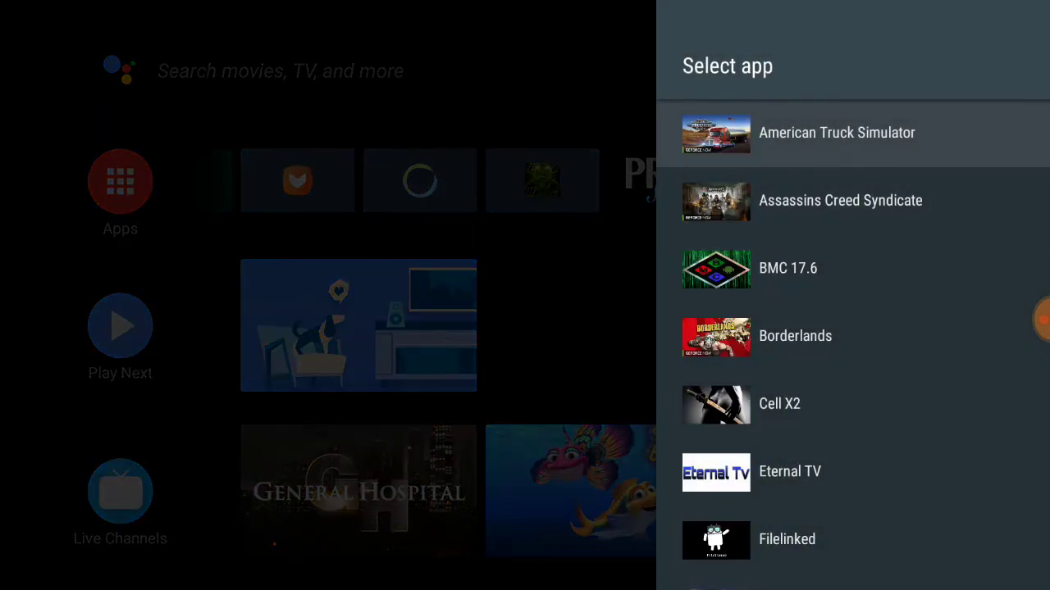
pyautogui.press('Down')
pyautogui.press('Down')
pyautogui.press('Down')
pyautogui.press('Down')
pyautogui.press('Down')
pyautogui.press('Down')
pyautogui.press('Down')
pyautogui.press('Down')
pyautogui.press('Down')
pyautogui.press('Down')
pyautogui.press('Down')
pyautogui.press('Down')
pyautogui.press('Down')
pyautogui.press('Down')
pyautogui.press('Down')
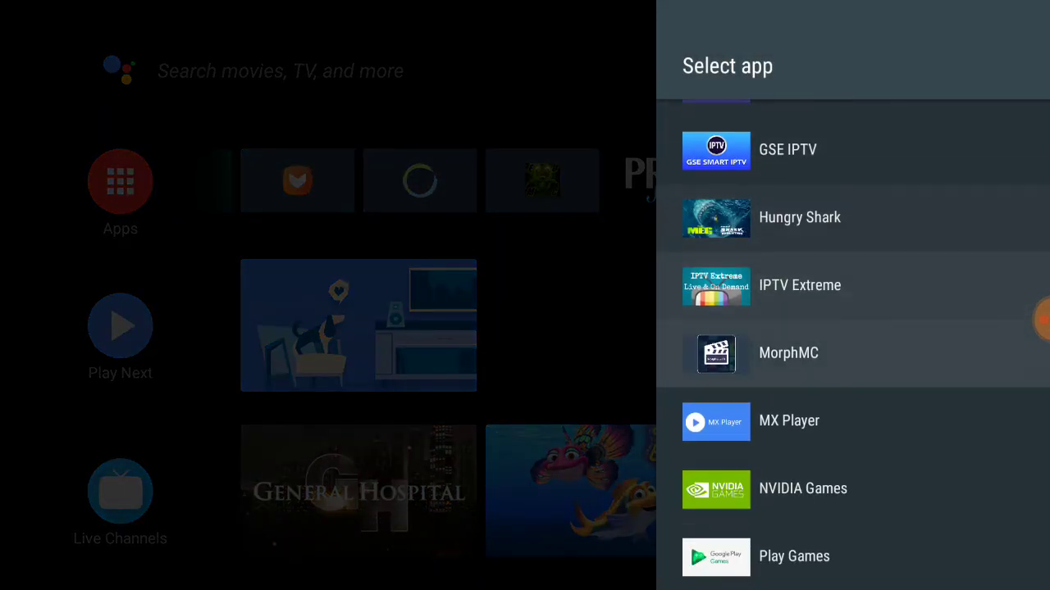
pyautogui.press('Escape')
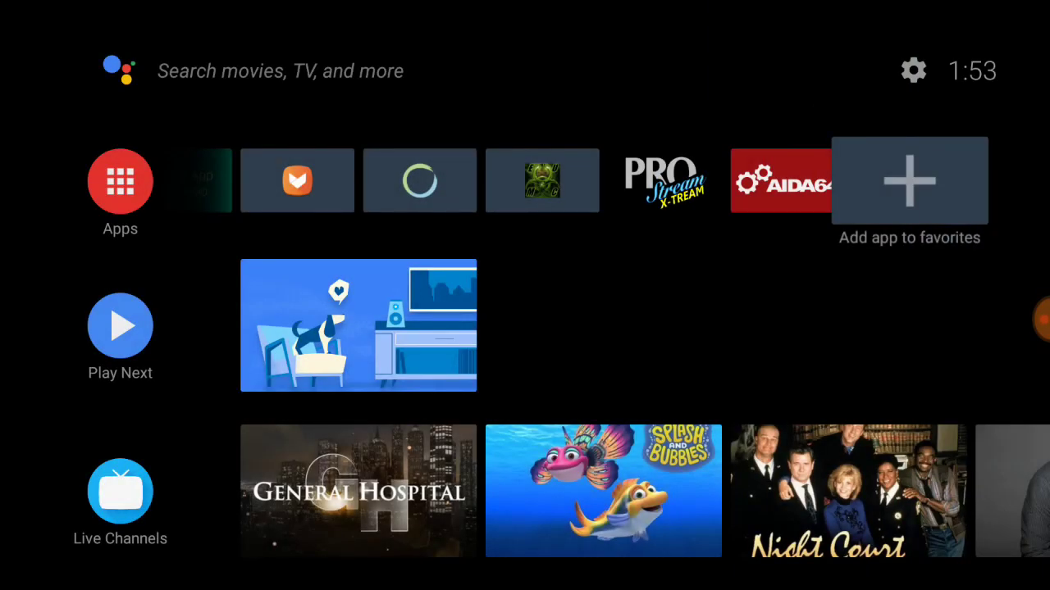
# Go back along the favourites row to the ProStream X-TREAM launcher
pyautogui.press('Left')
pyautogui.press('Left')
pyautogui.press('Left')
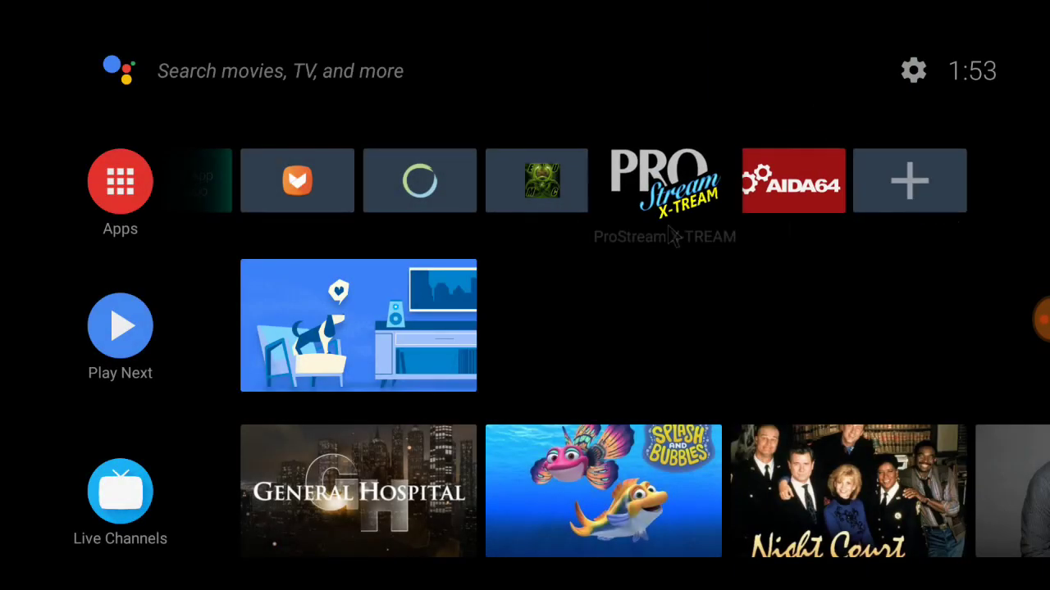